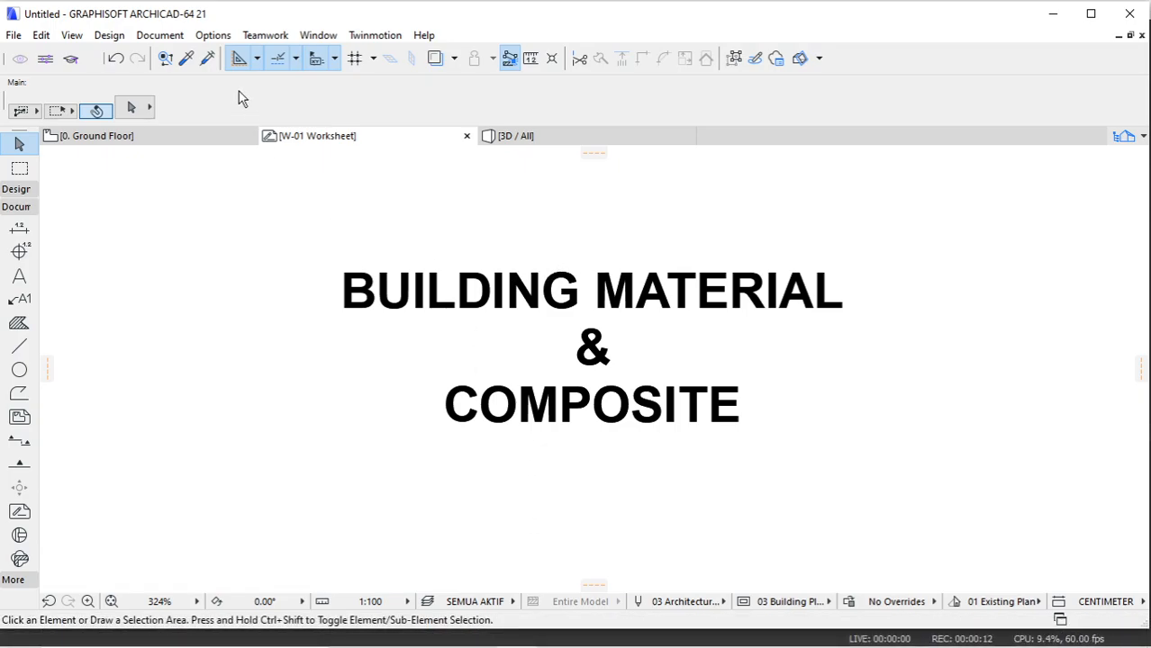
pyautogui.click(213, 35)
pyautogui.moveTo(225, 61)
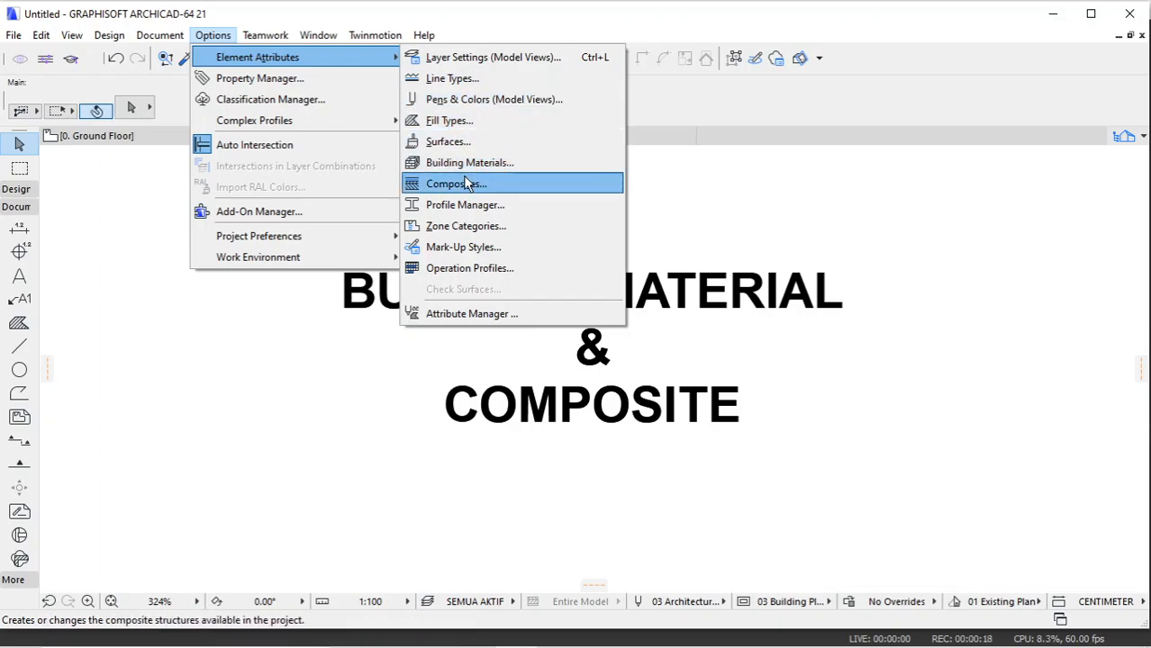
pyautogui.click(266, 324)
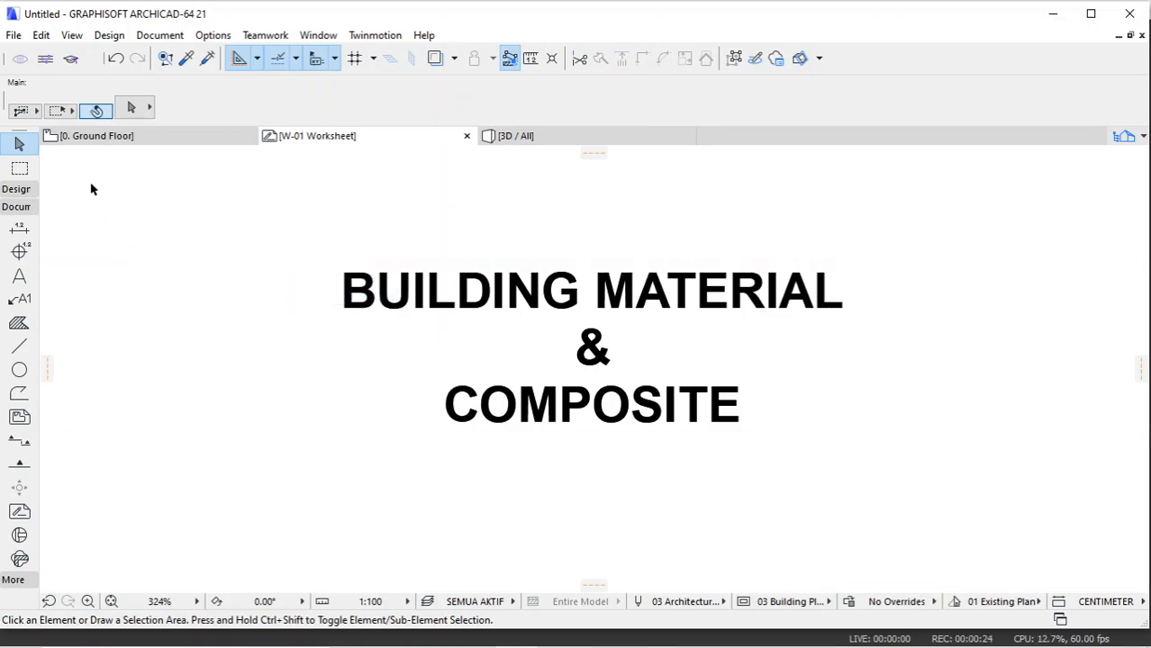
# Step: Expand the Design tool group and open the W-02 Worksheet
pyautogui.click(20, 191)
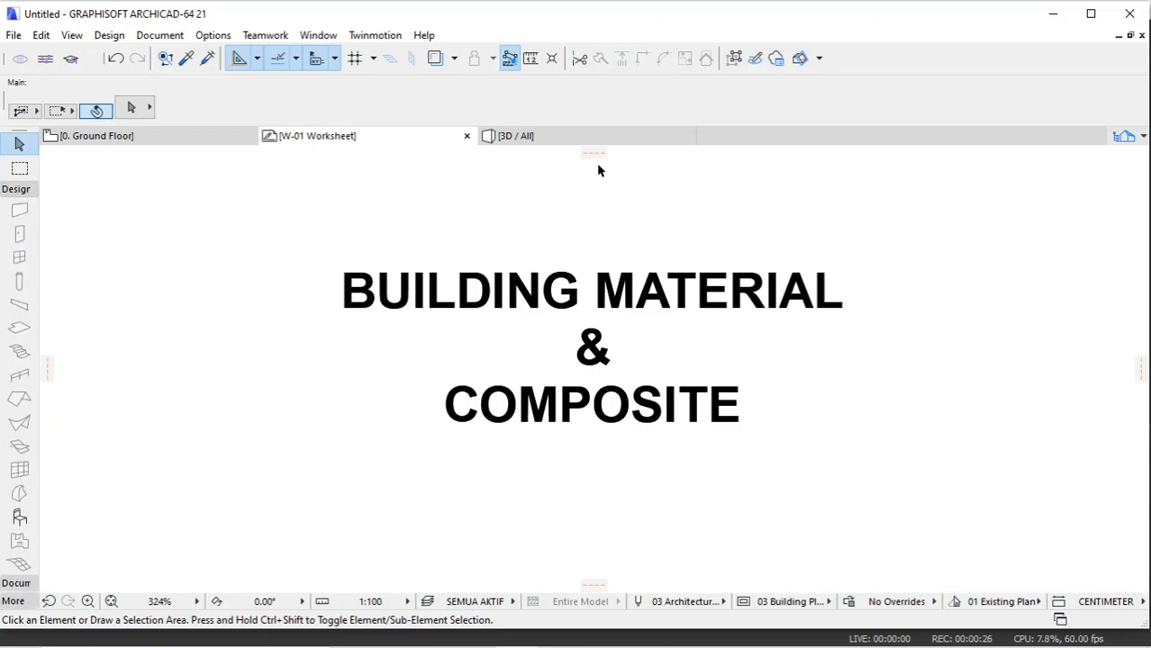
pyautogui.click(154, 137)
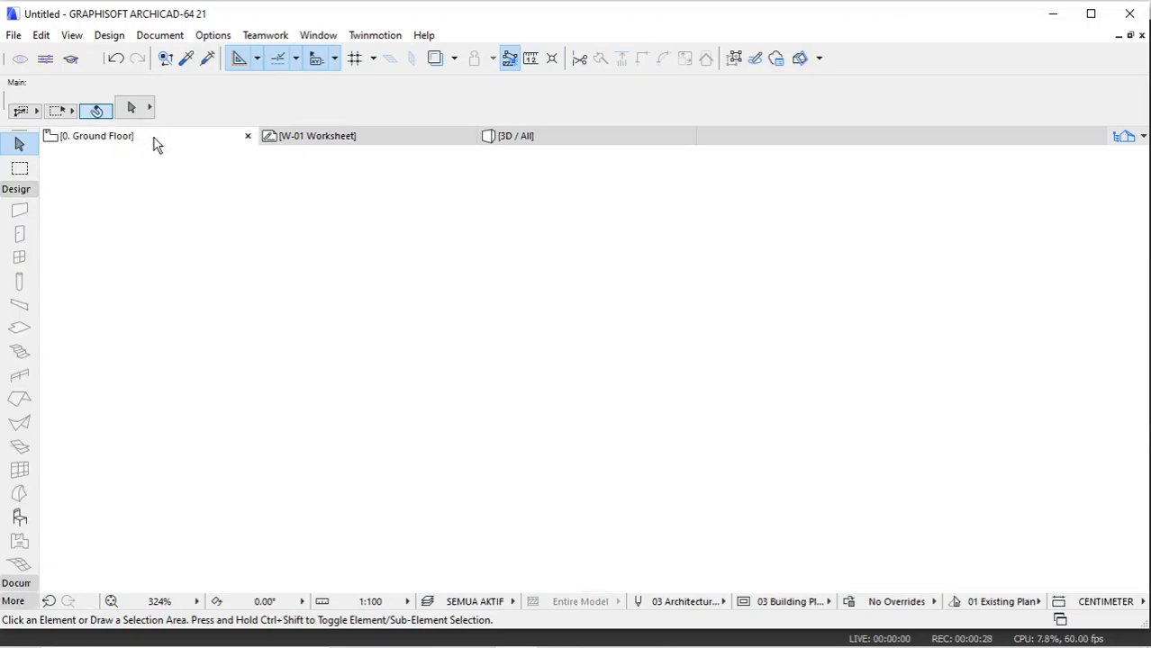
pyautogui.click(1136, 141)
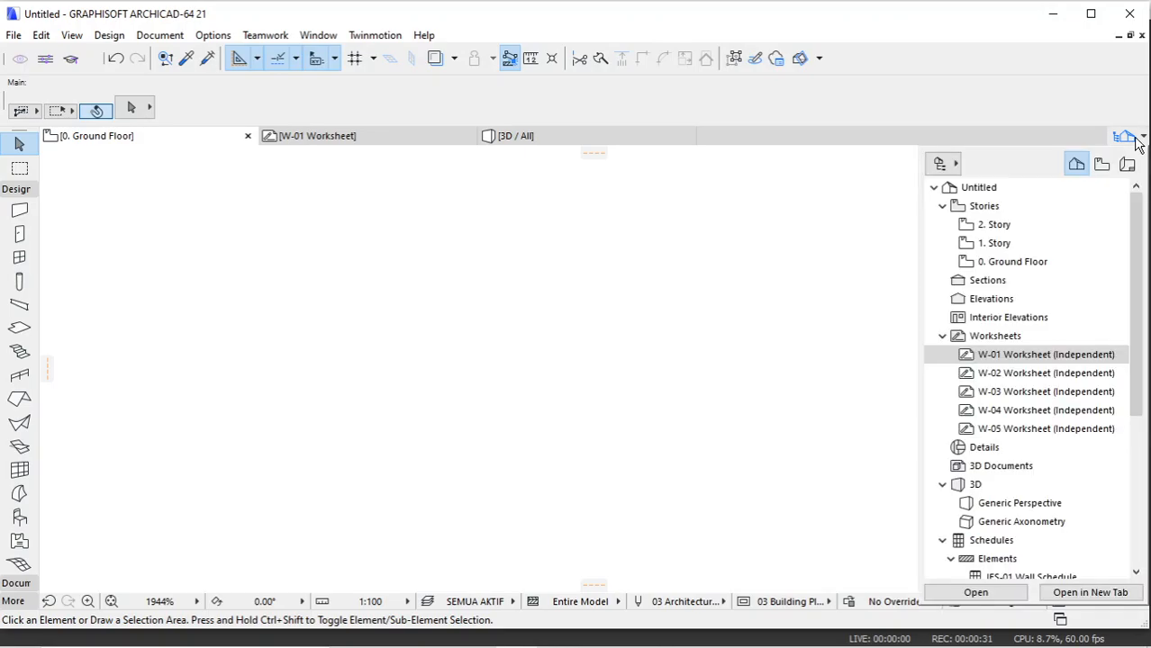
pyautogui.doubleClick(1027, 374)
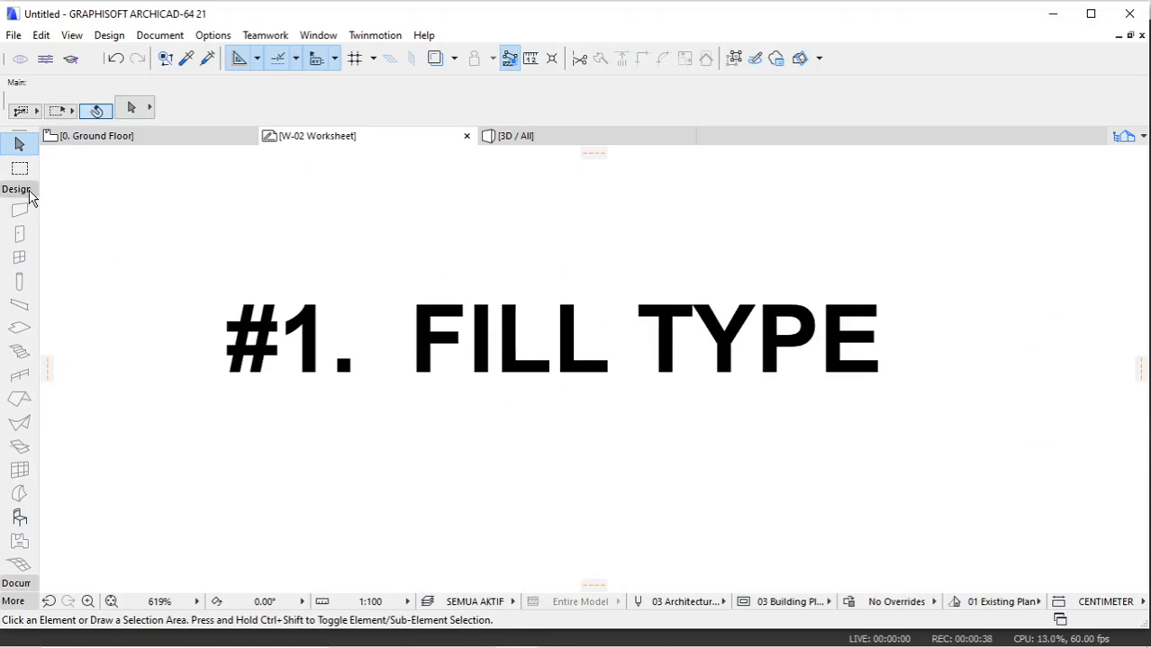
# Step: Return to the Ground Floor plan and create a fill type named PLESTERAN as a duplicate of the 25 % fill
pyautogui.click(70, 141)
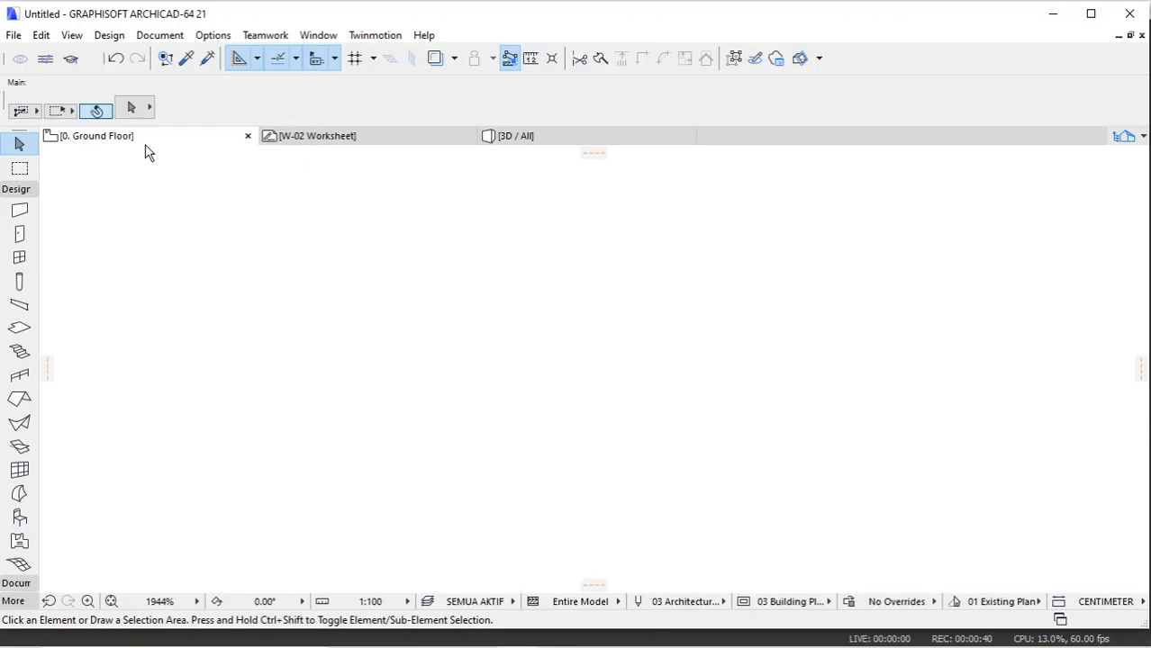
pyautogui.click(212, 35)
pyautogui.moveTo(334, 41)
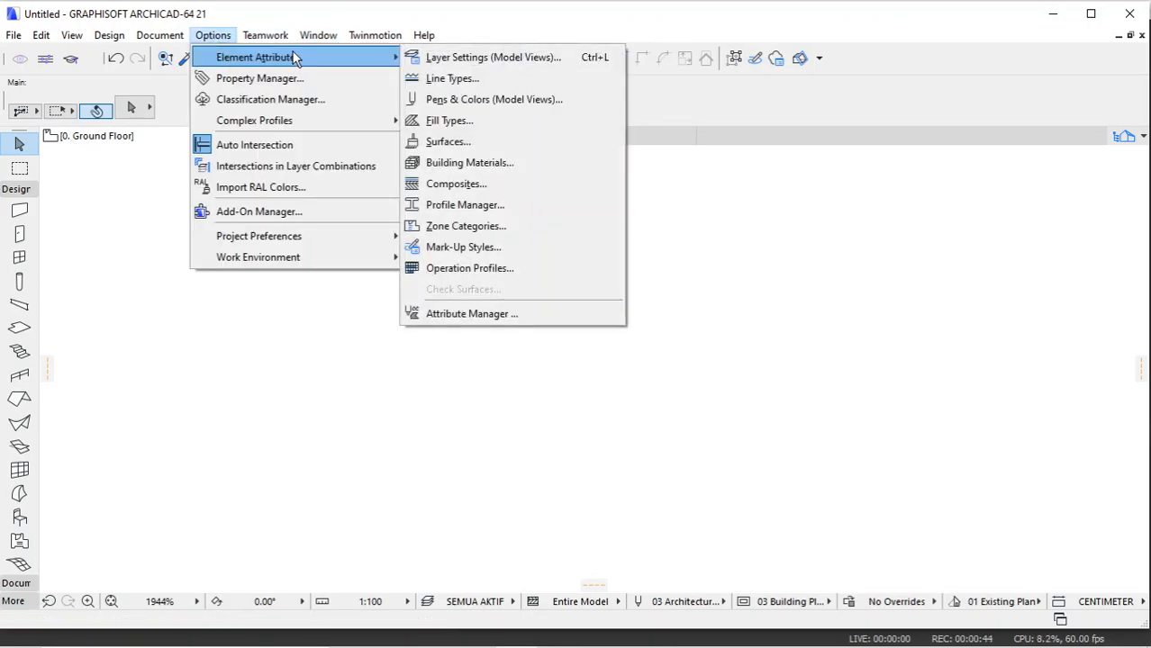
pyautogui.click(447, 119)
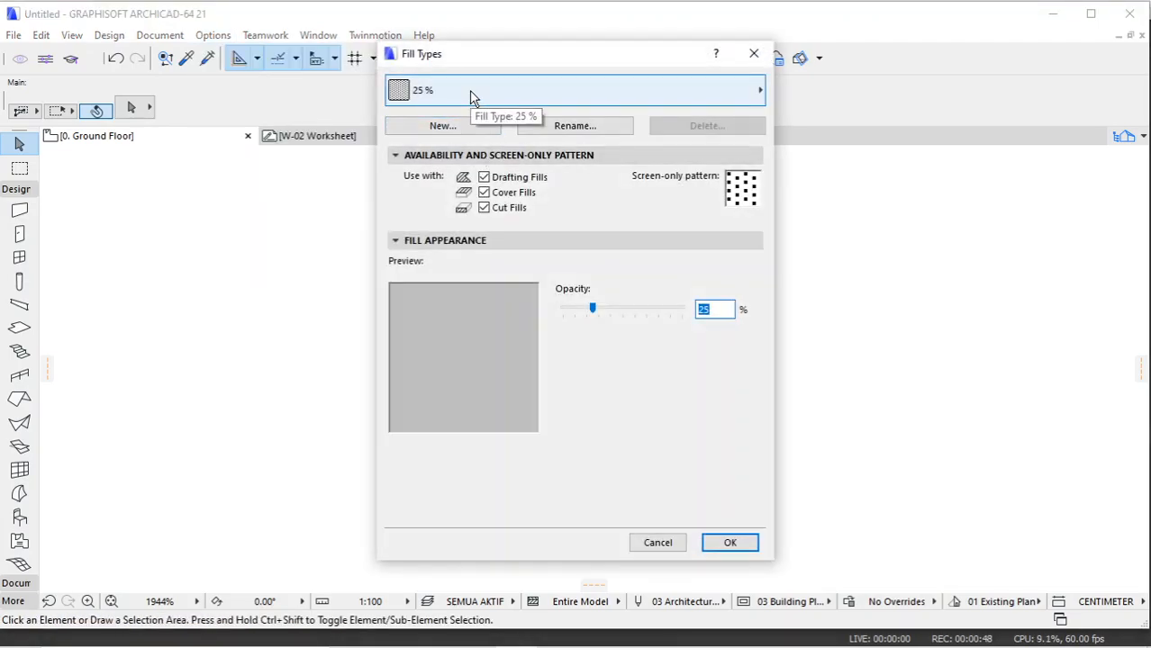
pyautogui.click(443, 125)
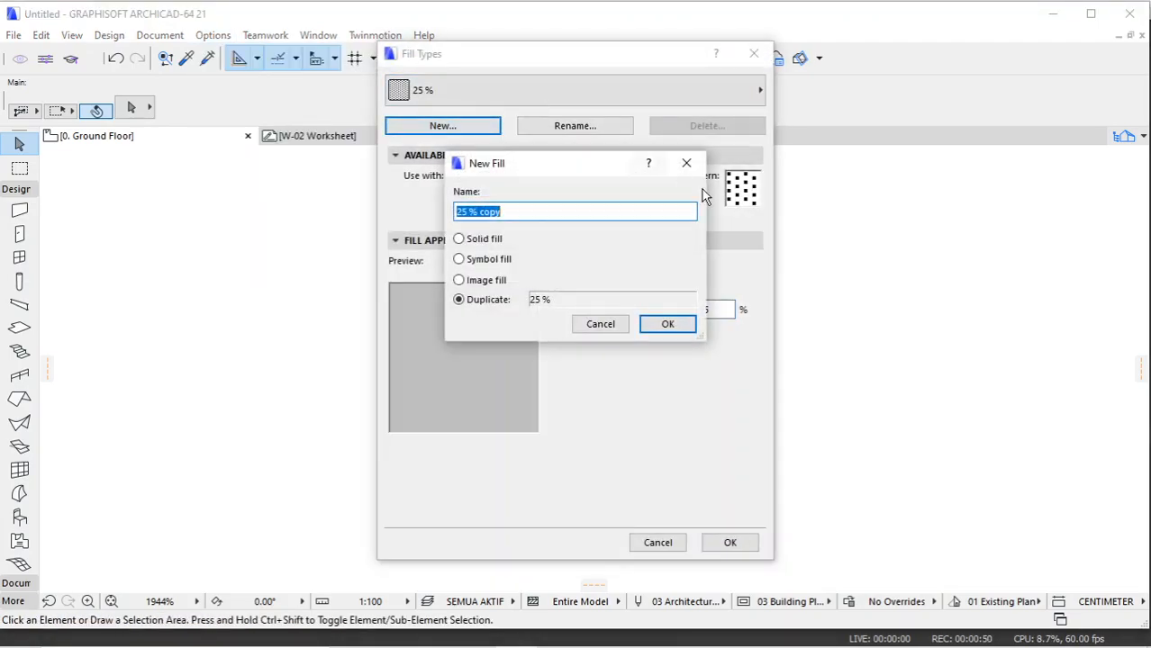
pyautogui.write('PLESTERAN')
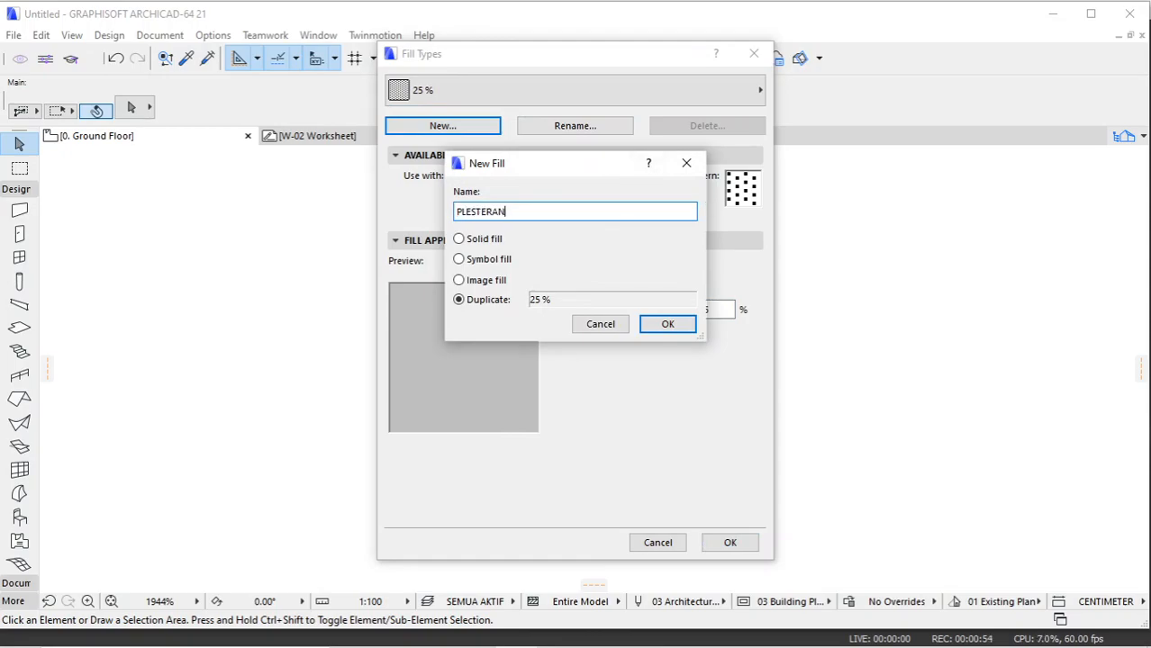
pyautogui.click(668, 324)
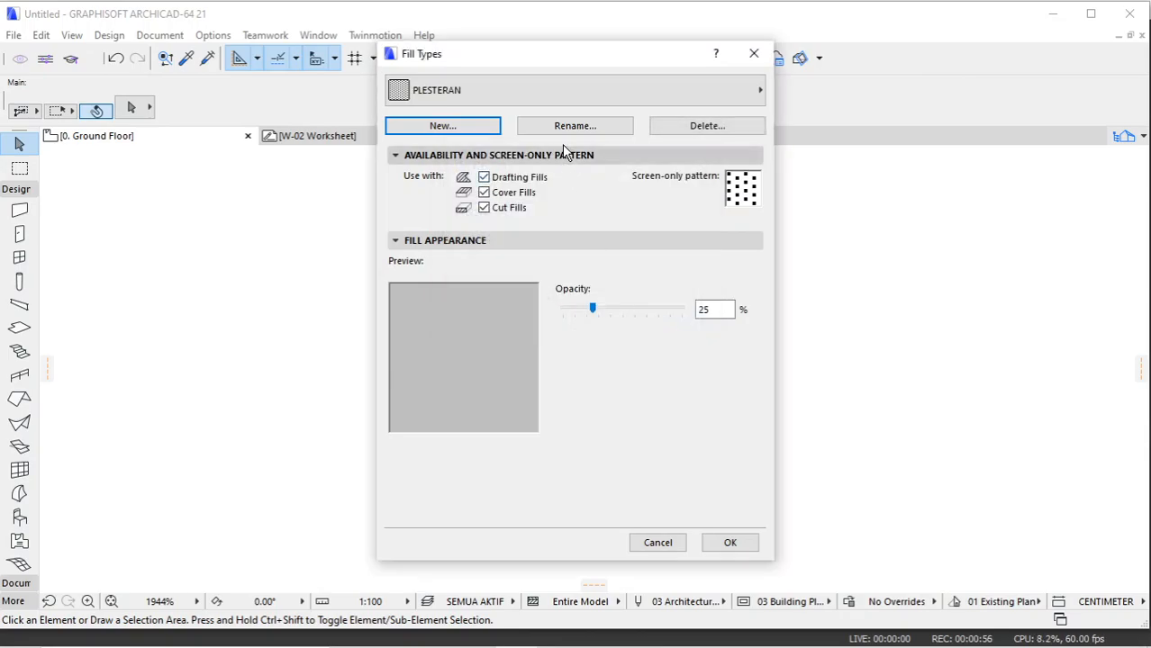
# Step: Duplicate the Common Brick fill type as PAS. BATAKO and save the fill types
pyautogui.click(681, 91)
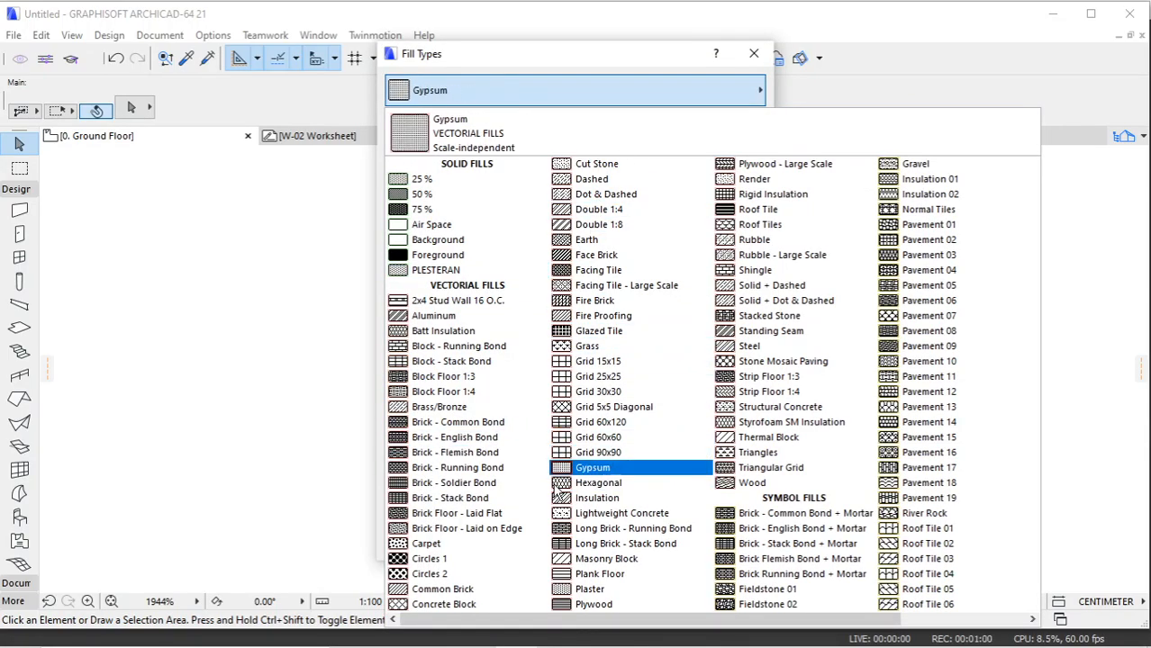
pyautogui.click(442, 589)
pyautogui.click(486, 131)
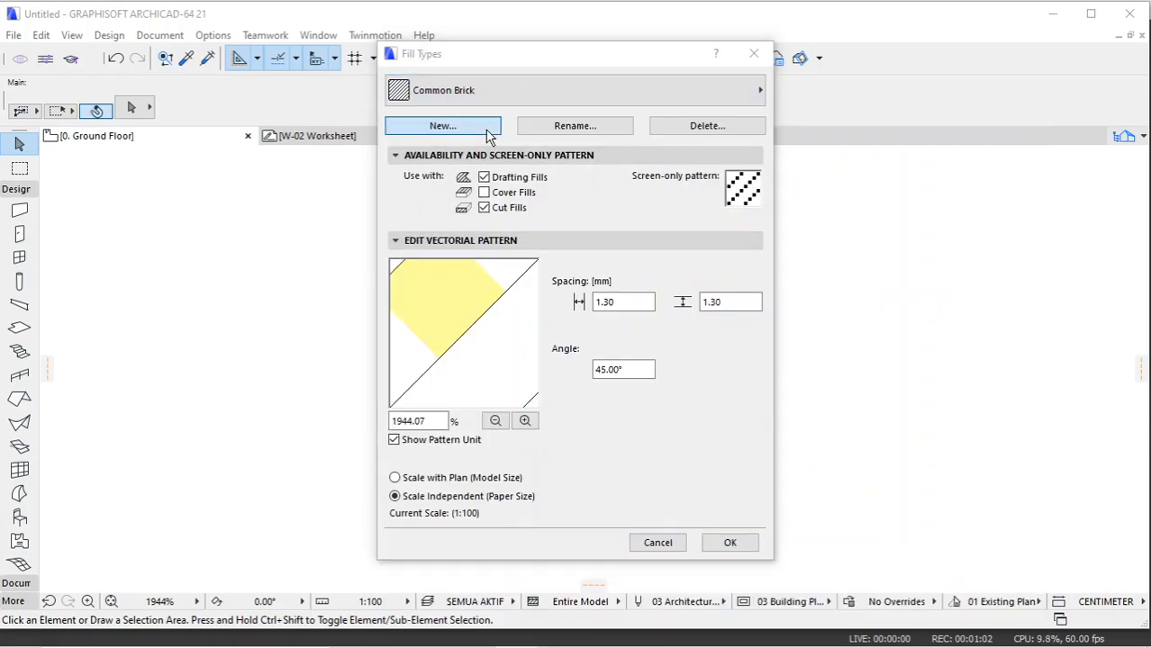
pyautogui.write('PAS. BATAKO')
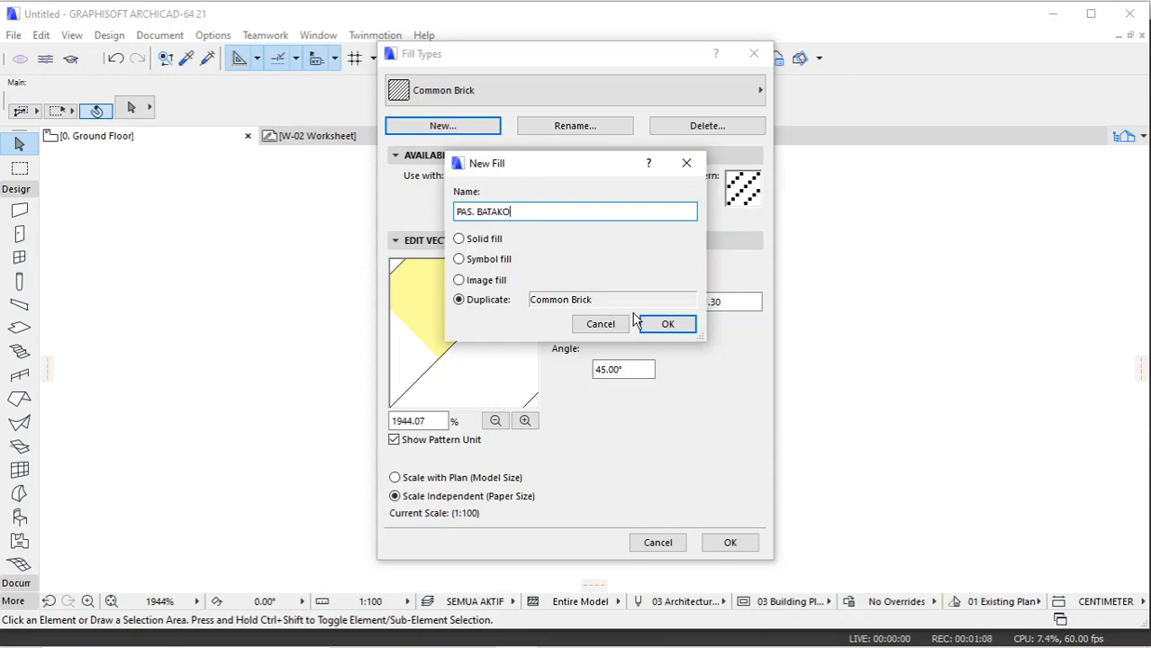
pyautogui.click(665, 324)
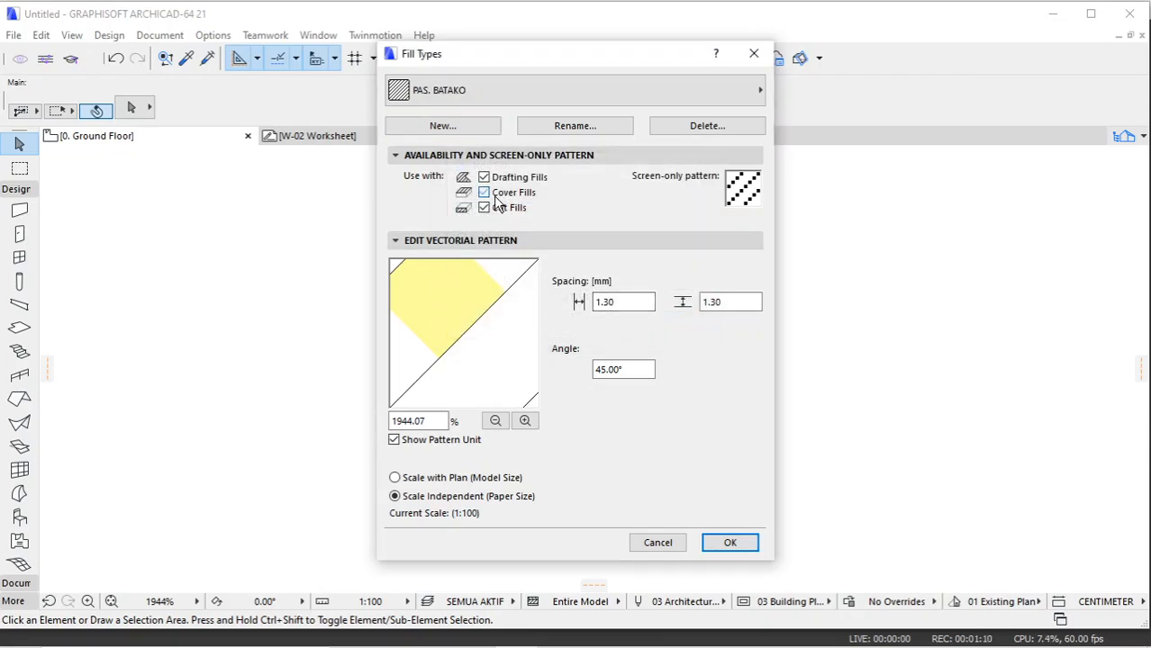
pyautogui.click(730, 542)
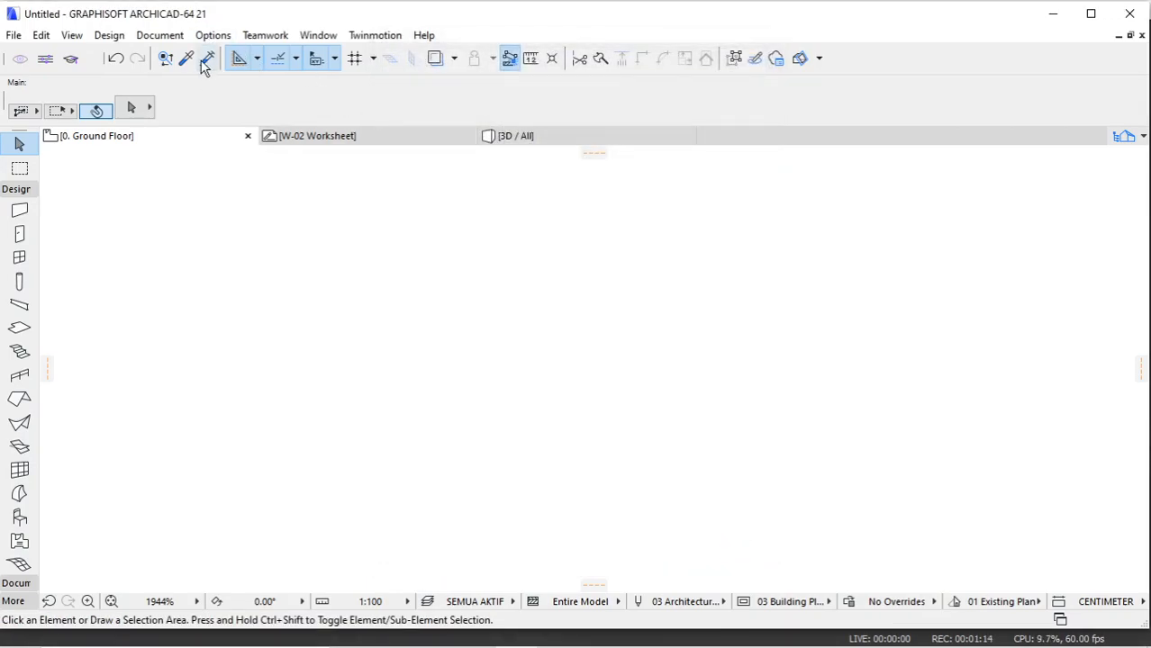
# Step: Open the W-03 Worksheet with the surface heading
pyautogui.click(1125, 137)
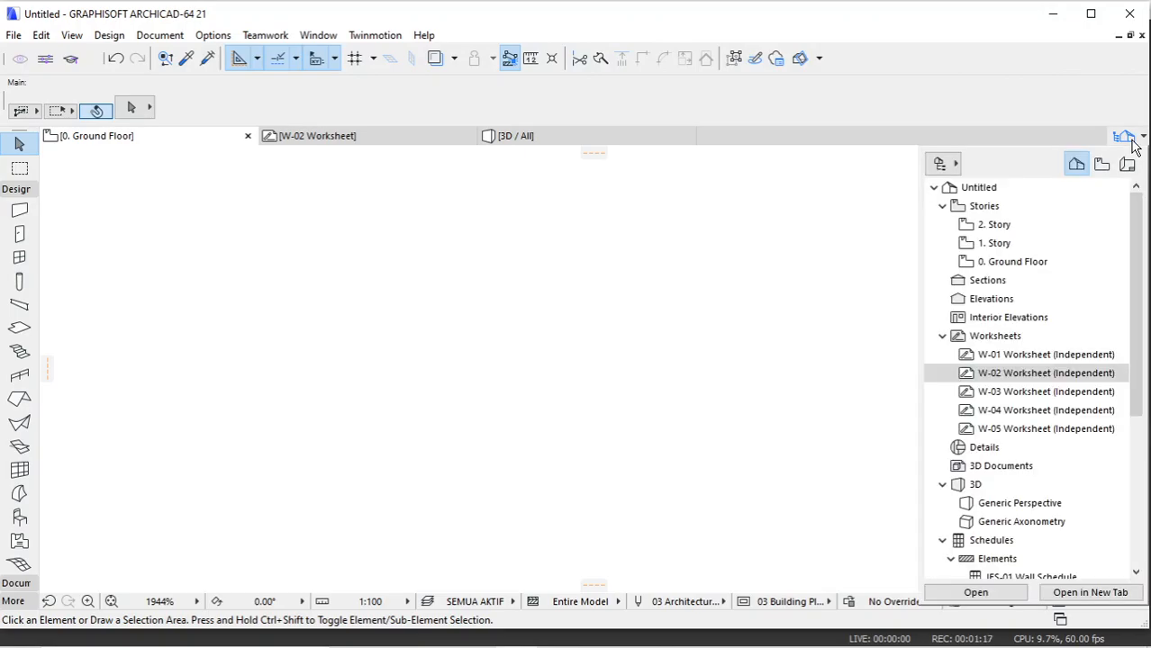
pyautogui.doubleClick(1040, 393)
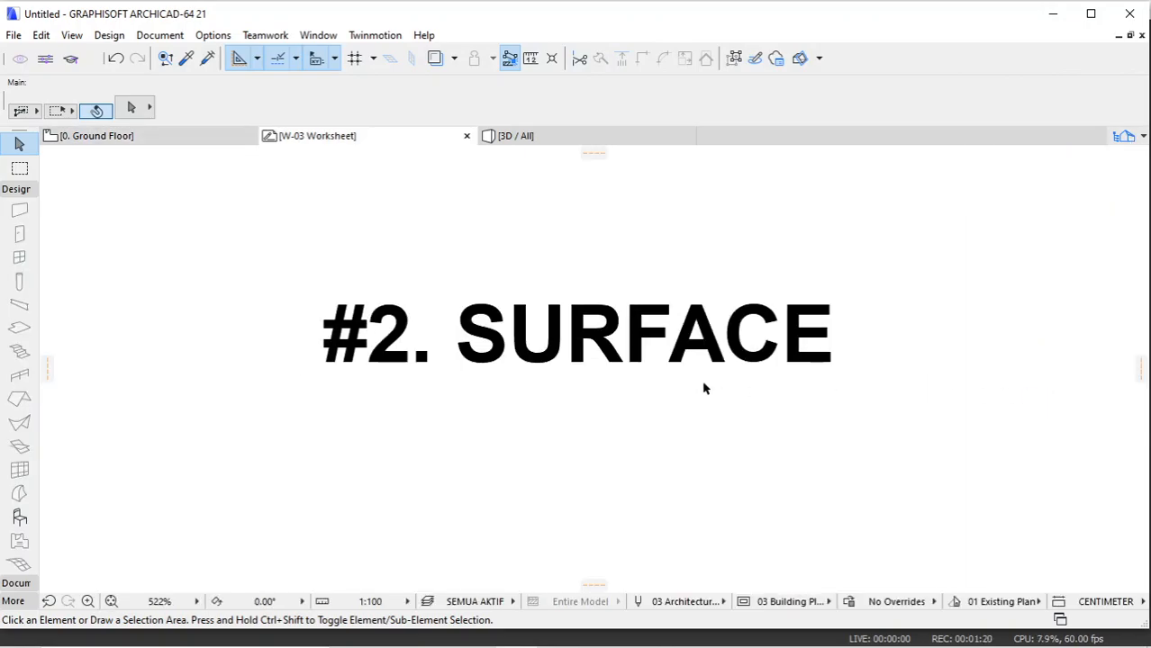
pyautogui.moveTo(513, 314); pyautogui.dragTo(509, 319, button='middle')
# Step: Create a new surface named PLESTERAN as a duplicate of Concrete - 02
pyautogui.click(212, 35)
pyautogui.moveTo(270, 57)
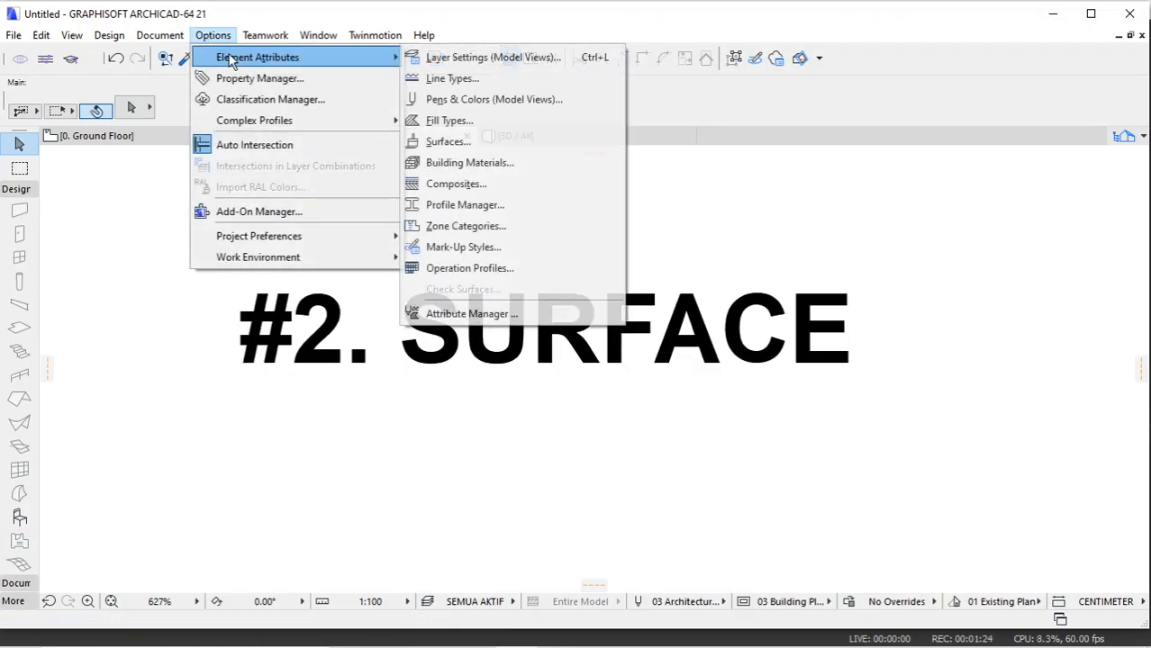
pyautogui.click(433, 145)
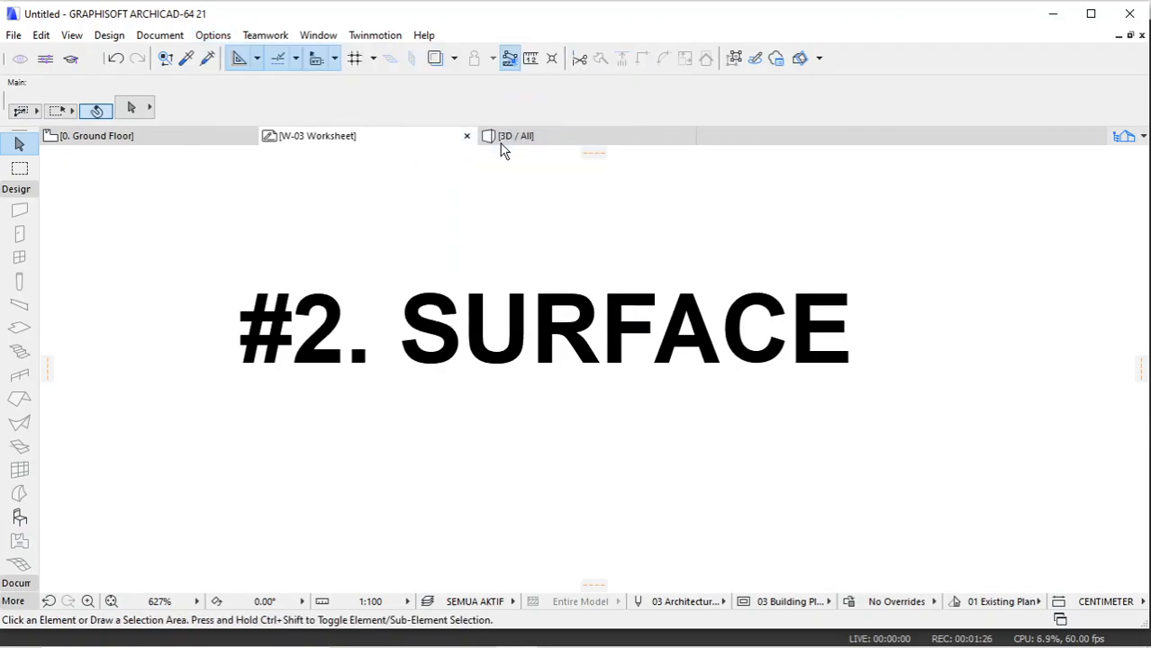
pyautogui.click(520, 54)
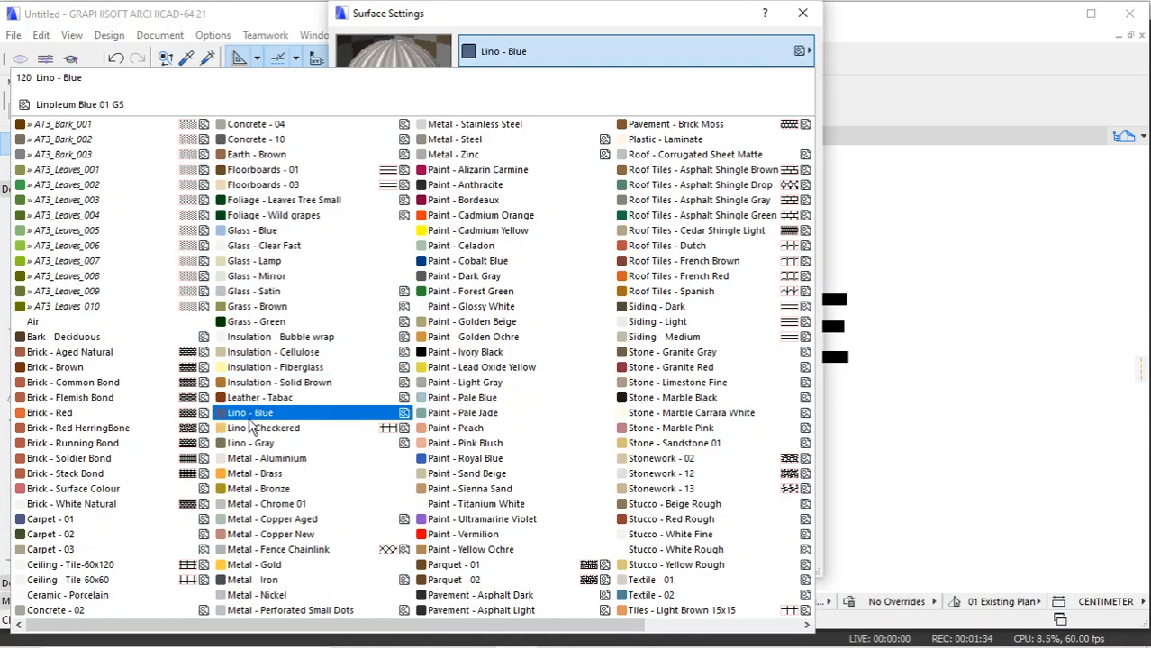
pyautogui.click(94, 611)
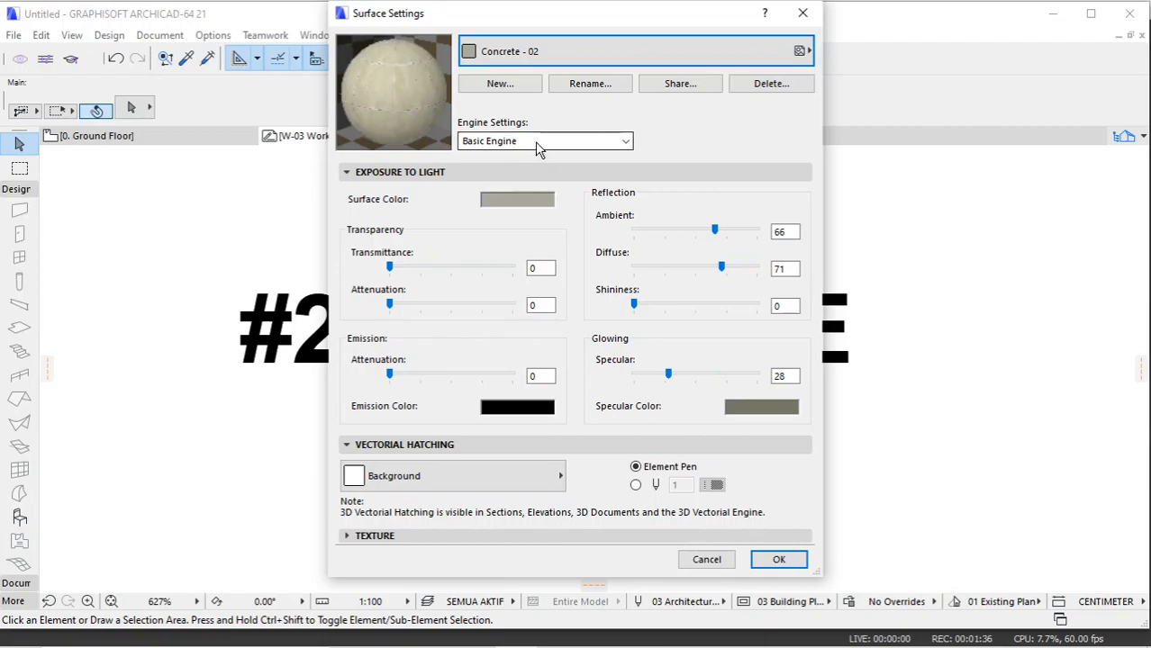
pyautogui.click(522, 86)
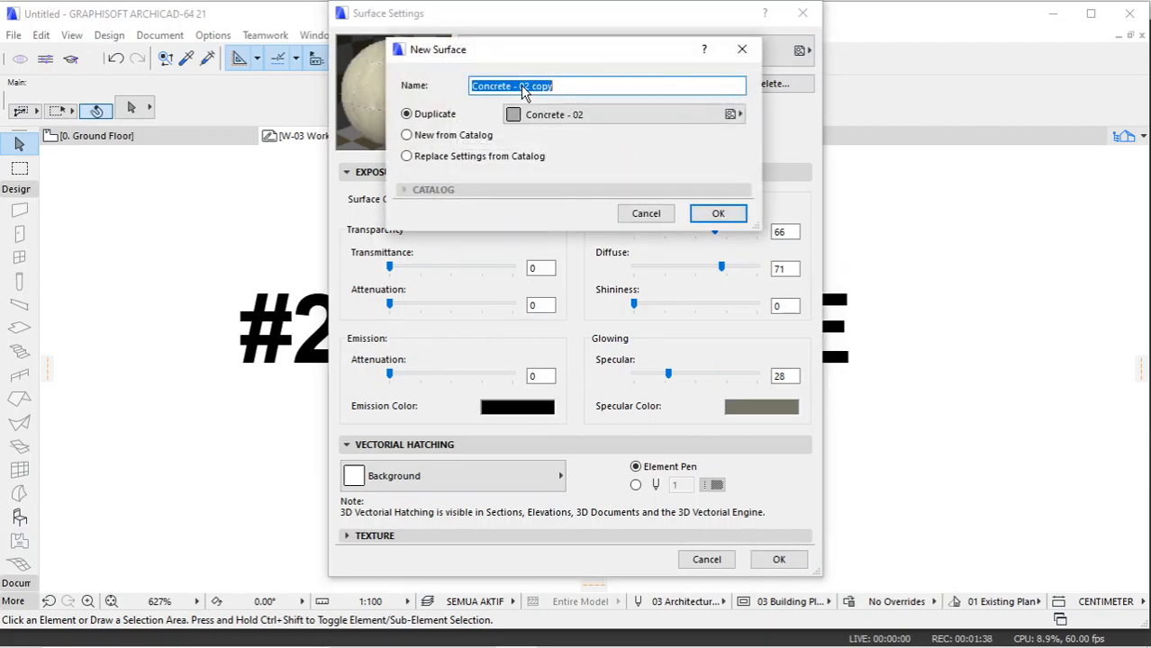
pyautogui.write('PLES')
pyautogui.click(711, 219)
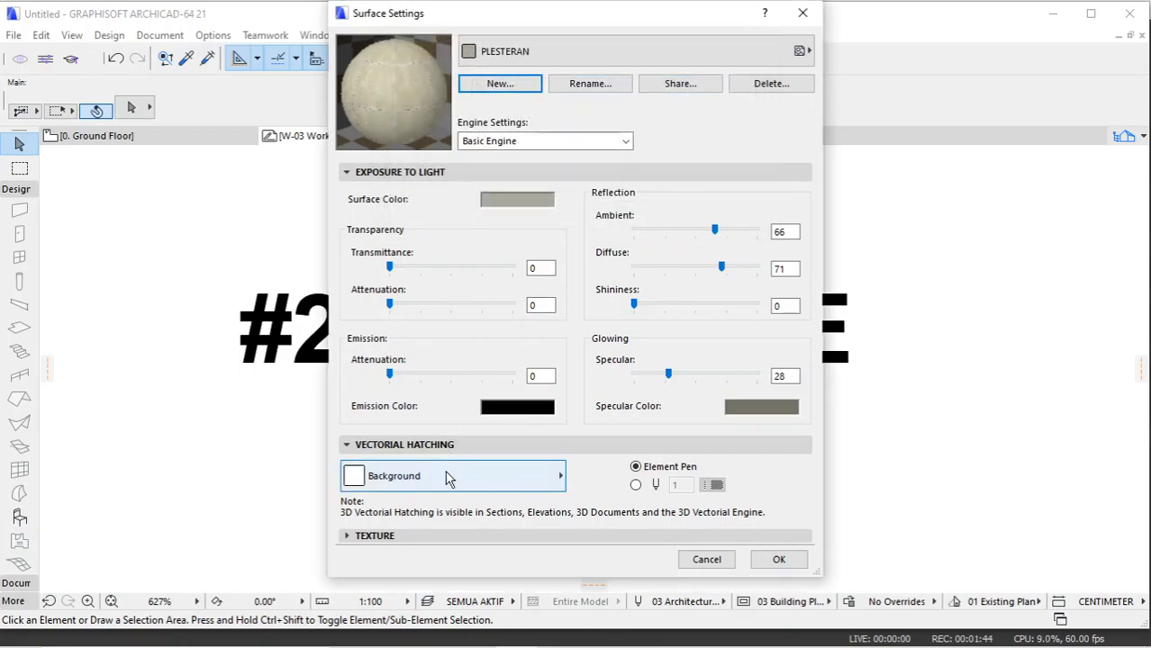
# Step: Give the PLESTERAN surface the PLESTERAN fill as vectorial hatching and the Misc Dark-opt GS image as texture, and save it
pyautogui.click(449, 478)
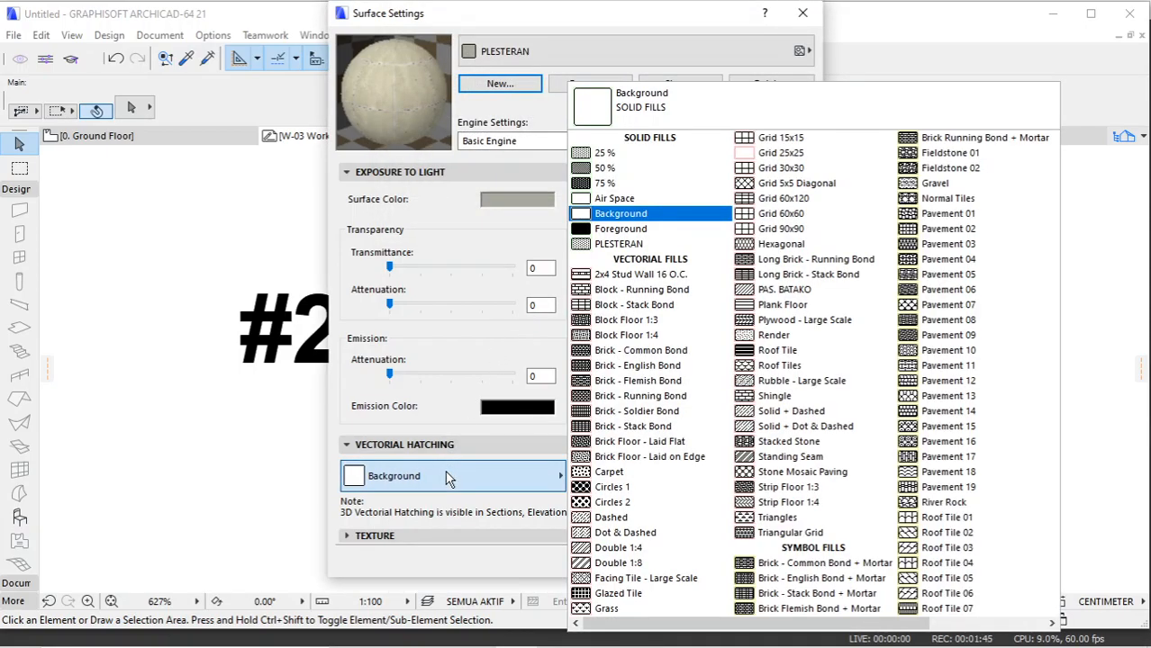
pyautogui.click(650, 245)
pyautogui.click(448, 537)
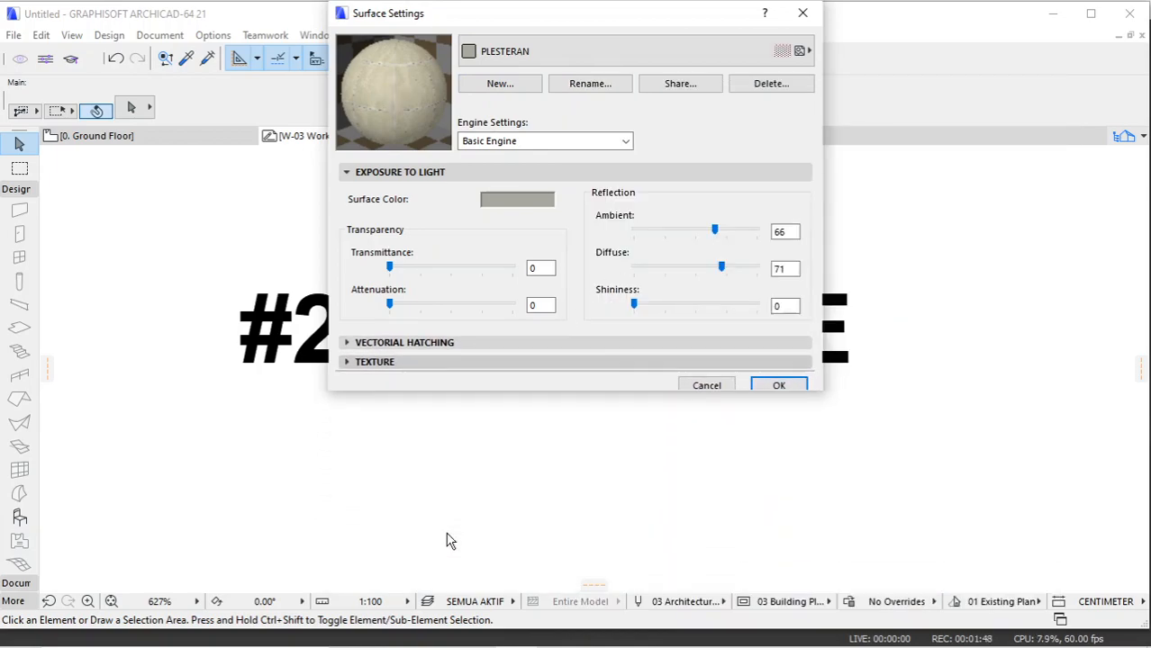
pyautogui.click(410, 441)
pyautogui.click(533, 308)
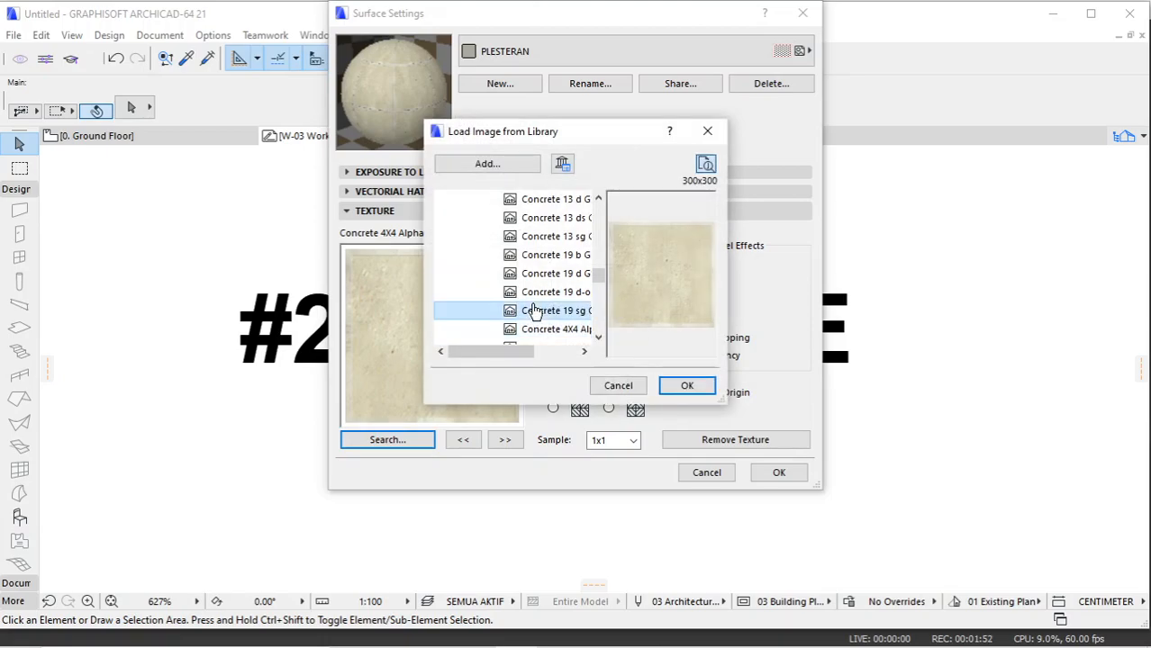
pyautogui.scroll(-2, 536, 310)
pyautogui.scroll(-10, 536, 310)
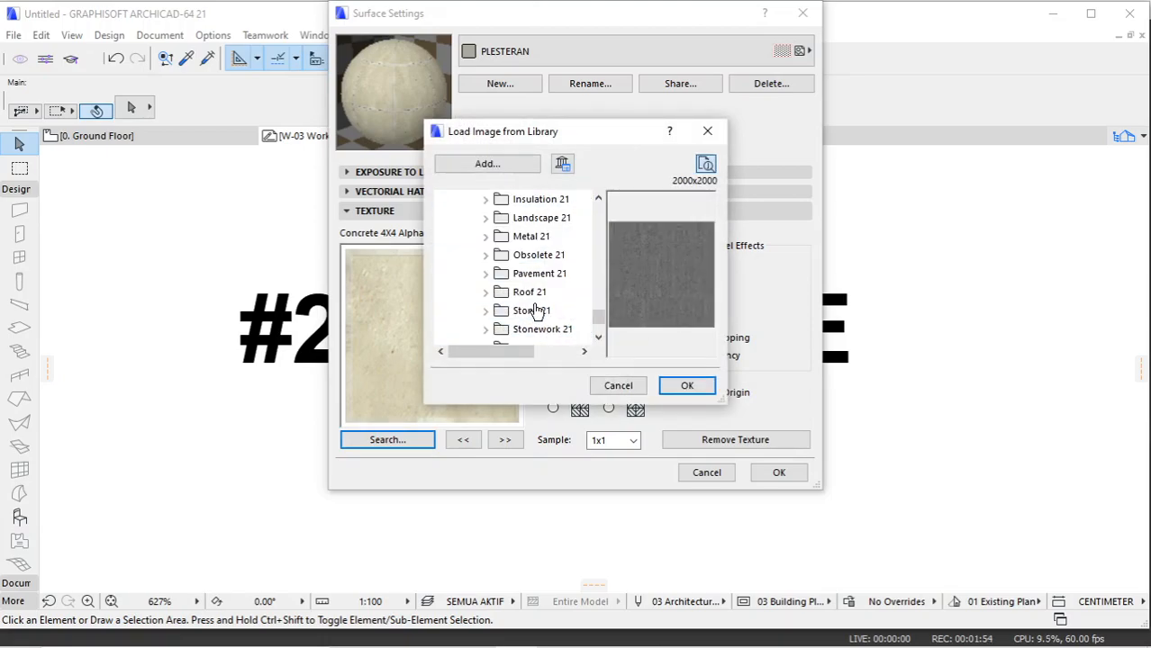
pyautogui.scroll(1, 536, 310)
pyautogui.click(551, 236)
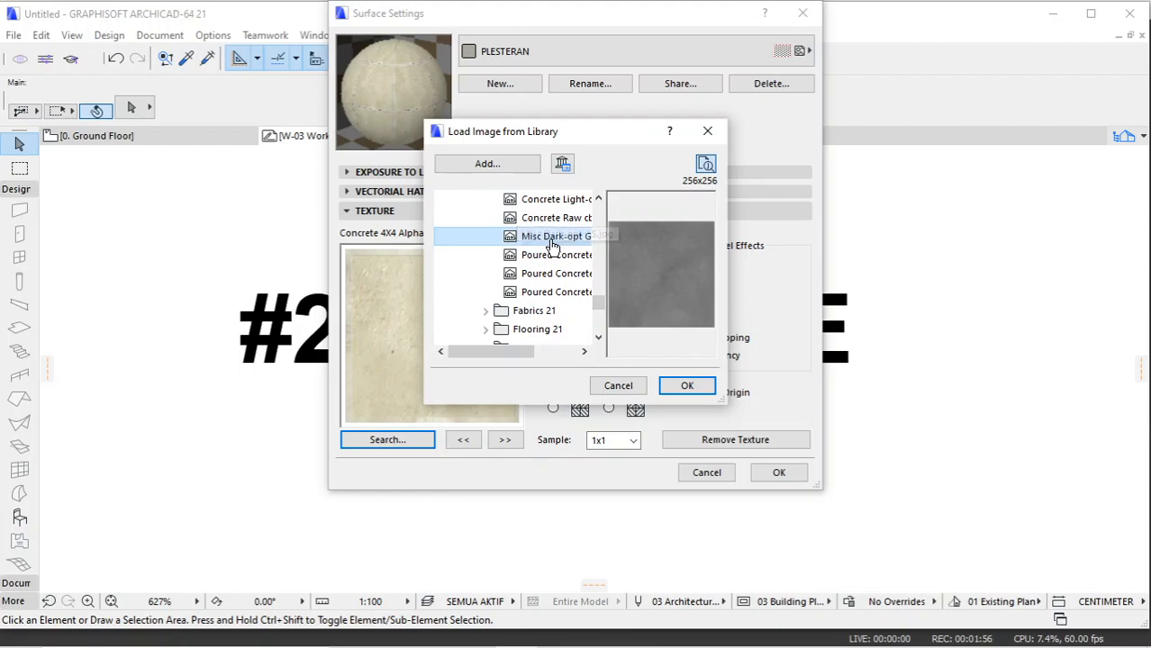
pyautogui.click(687, 385)
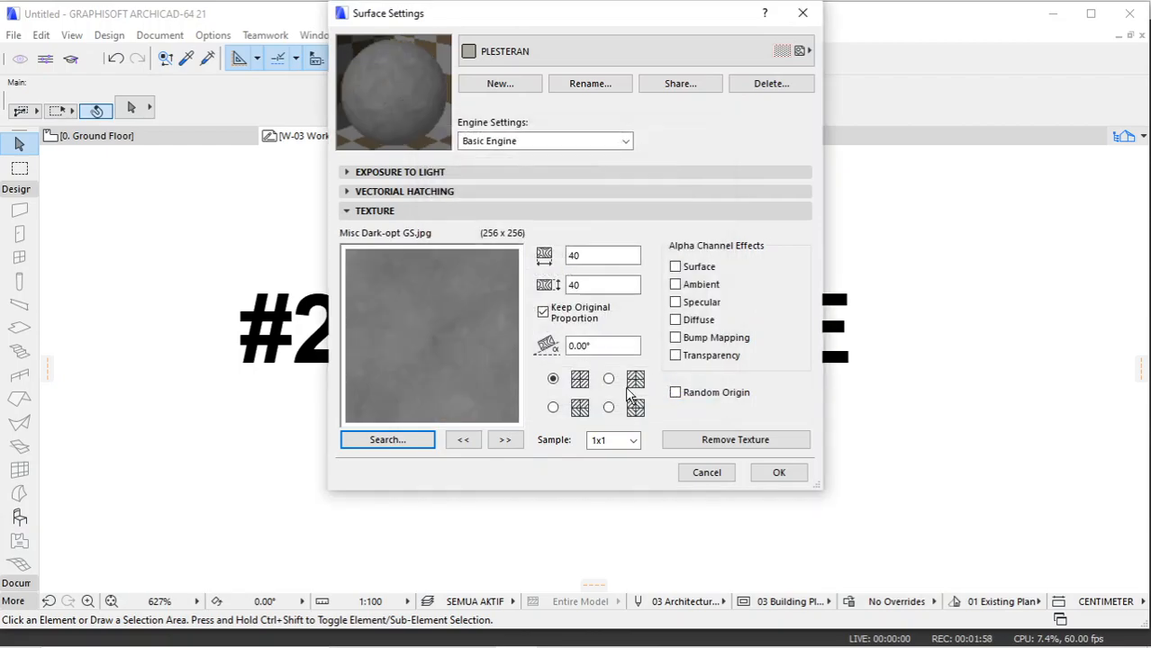
pyautogui.click(768, 472)
# Step: Create a new surface named PAS. BATAKO as a duplicate of Brick - White Natural
pyautogui.click(213, 35)
pyautogui.moveTo(270, 57)
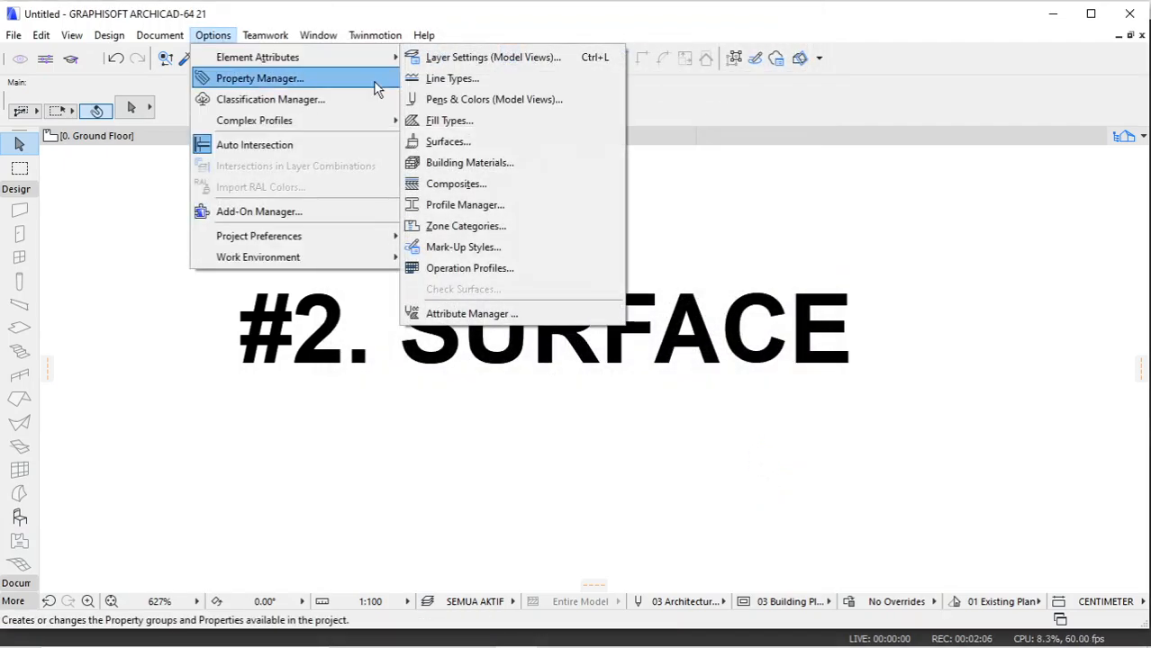
pyautogui.click(436, 141)
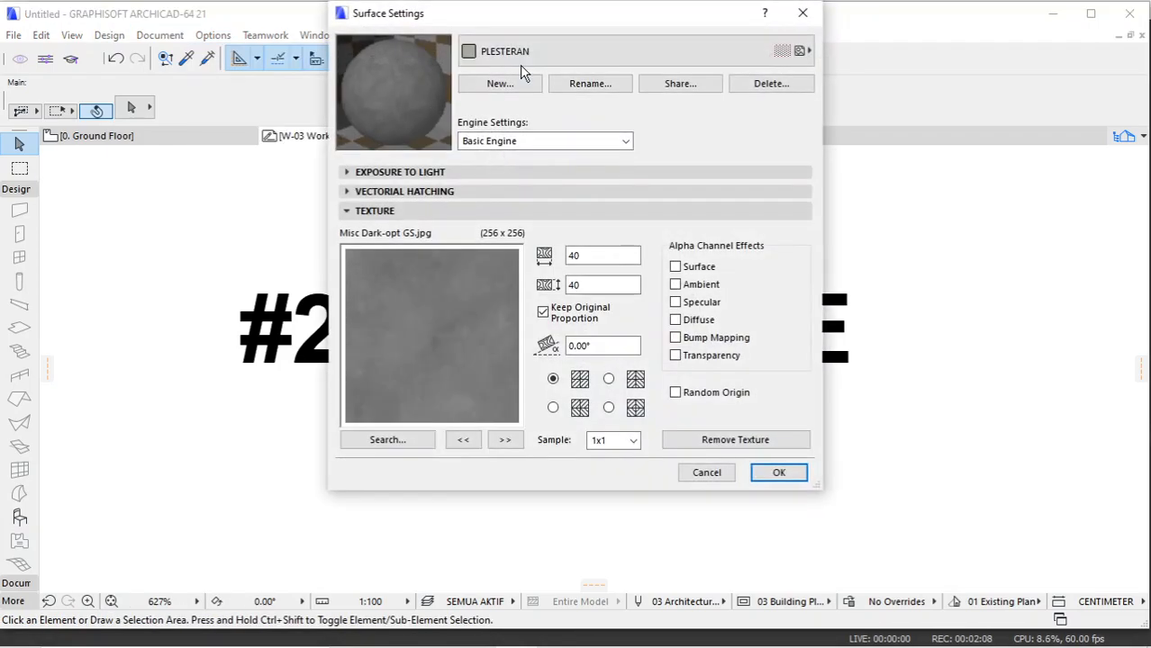
pyautogui.click(522, 59)
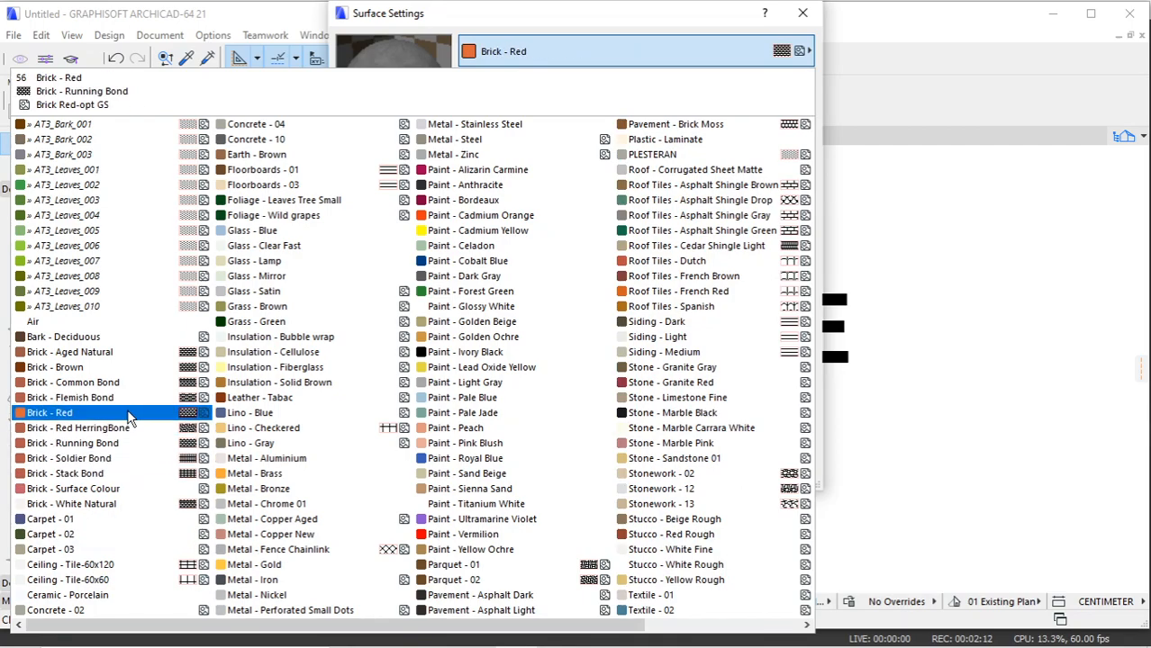
pyautogui.click(114, 502)
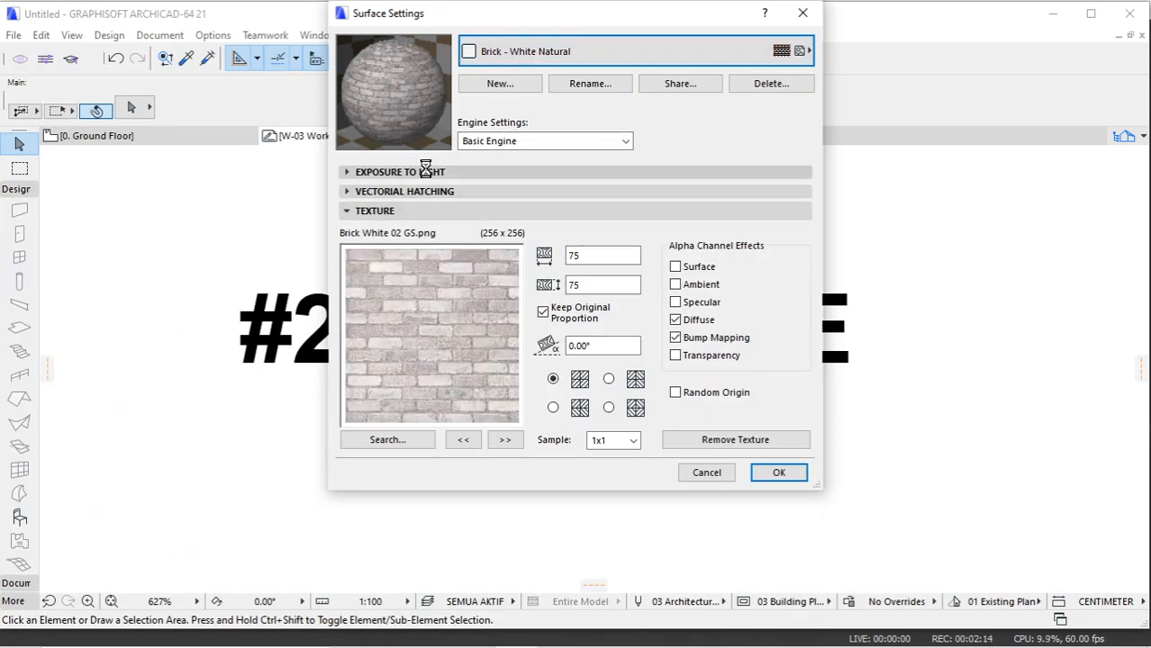
pyautogui.click(497, 84)
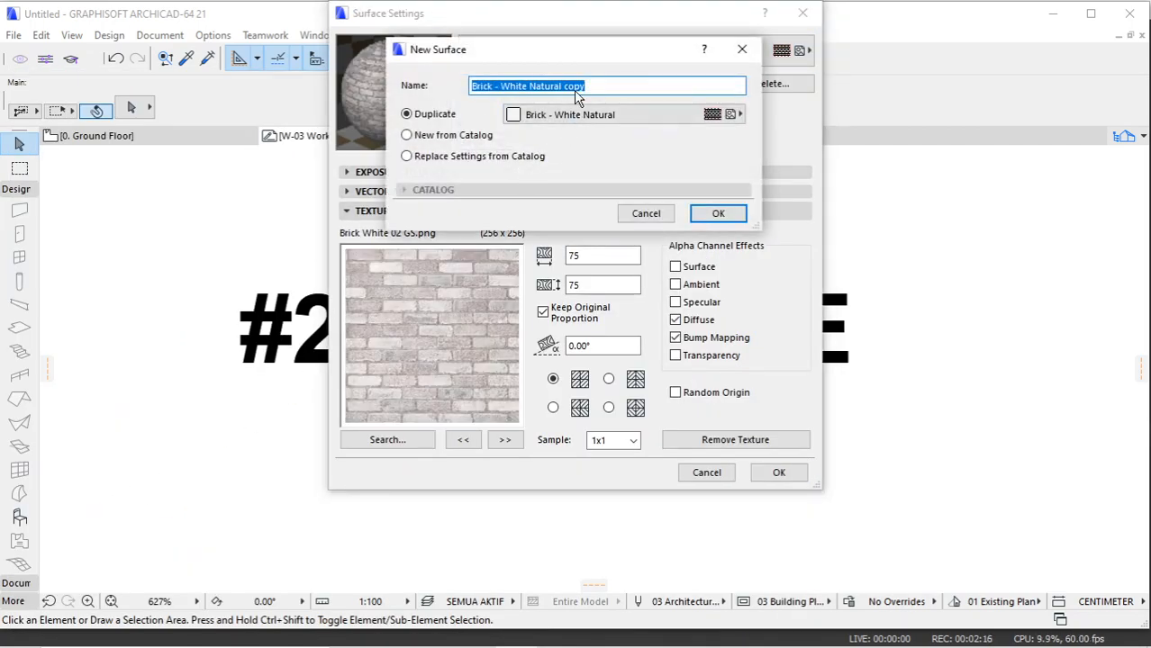
pyautogui.write('PAS. BATAKO')
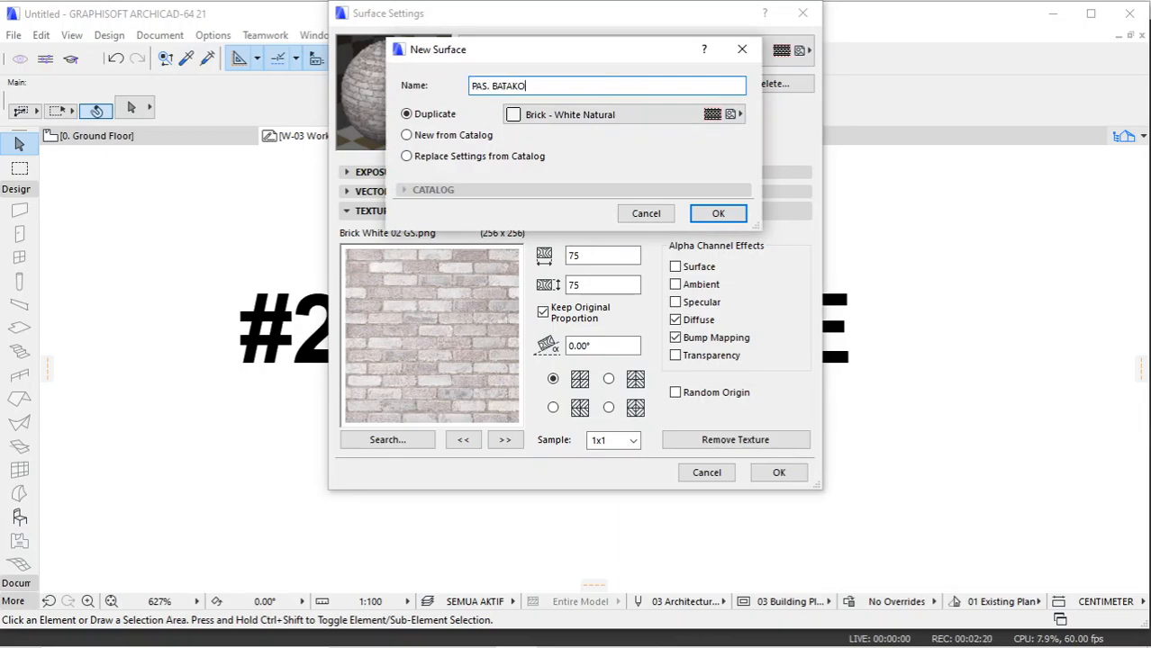
pyautogui.click(718, 214)
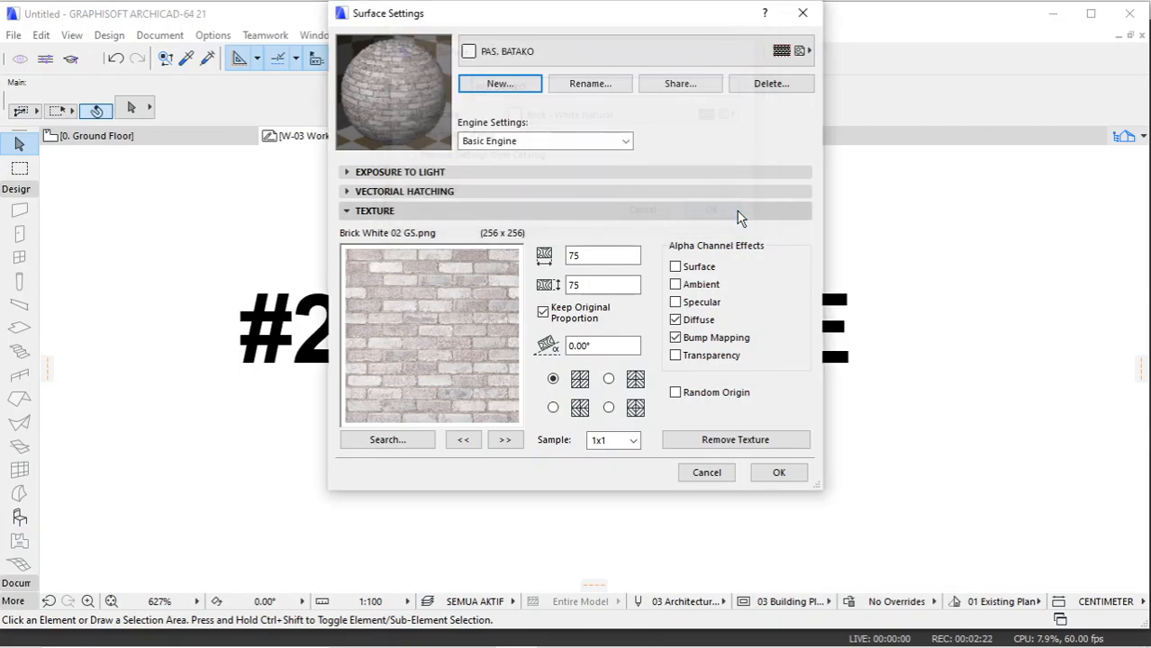
# Step: Assign the PAS. BATAKO fill as the vectorial hatching of the PAS. BATAKO surface
pyautogui.click(441, 170)
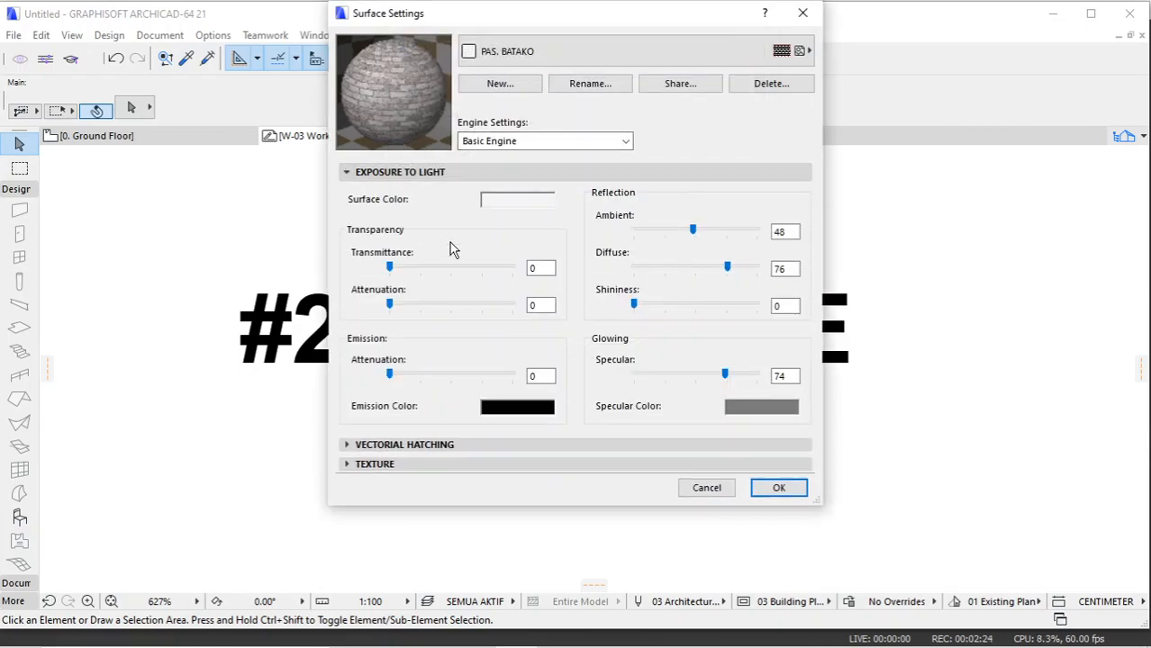
pyautogui.click(435, 446)
pyautogui.click(427, 478)
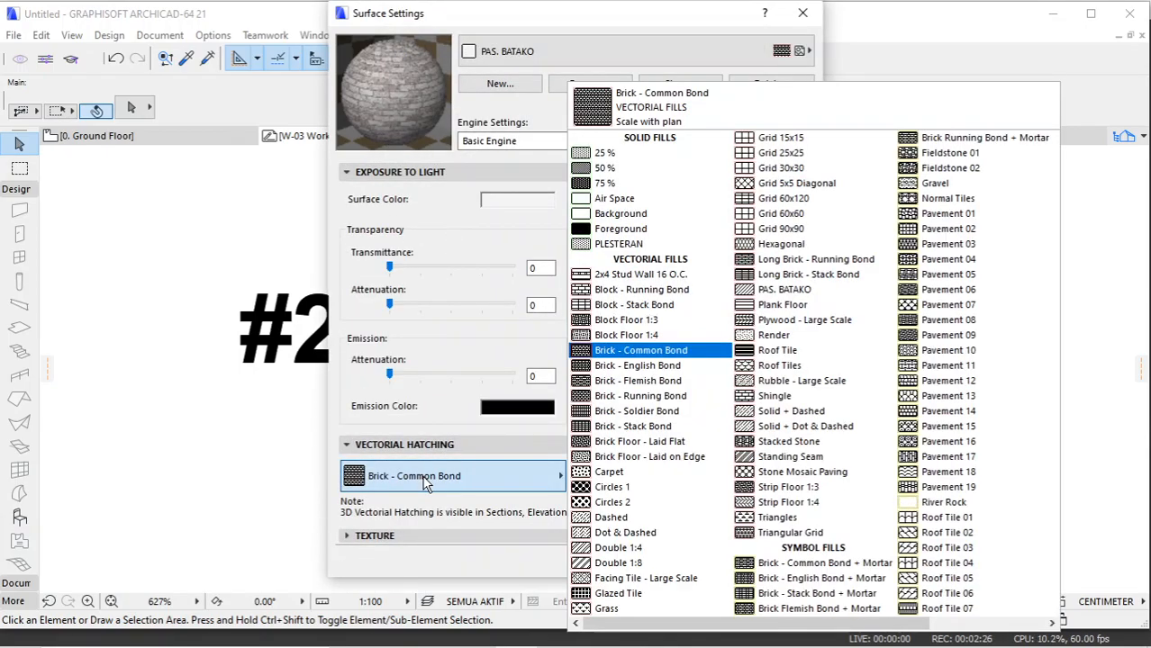
pyautogui.click(796, 295)
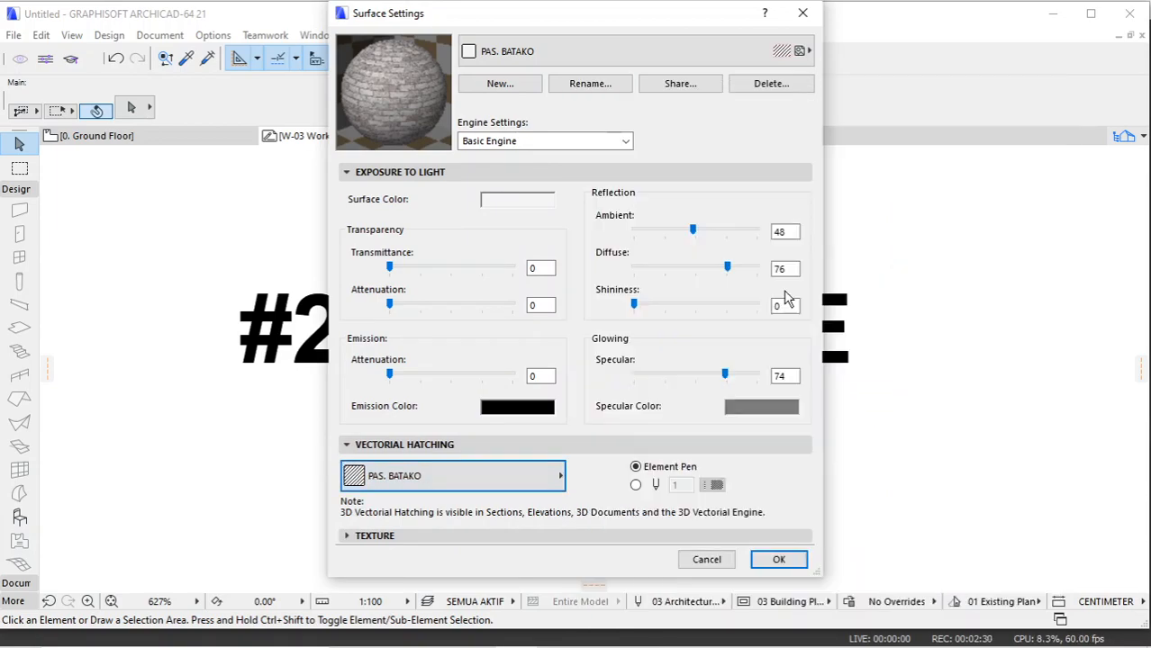
# Step: Load the Brick White 03 GS image from the library as the PAS. BATAKO surface's texture and save the surface
pyautogui.click(466, 535)
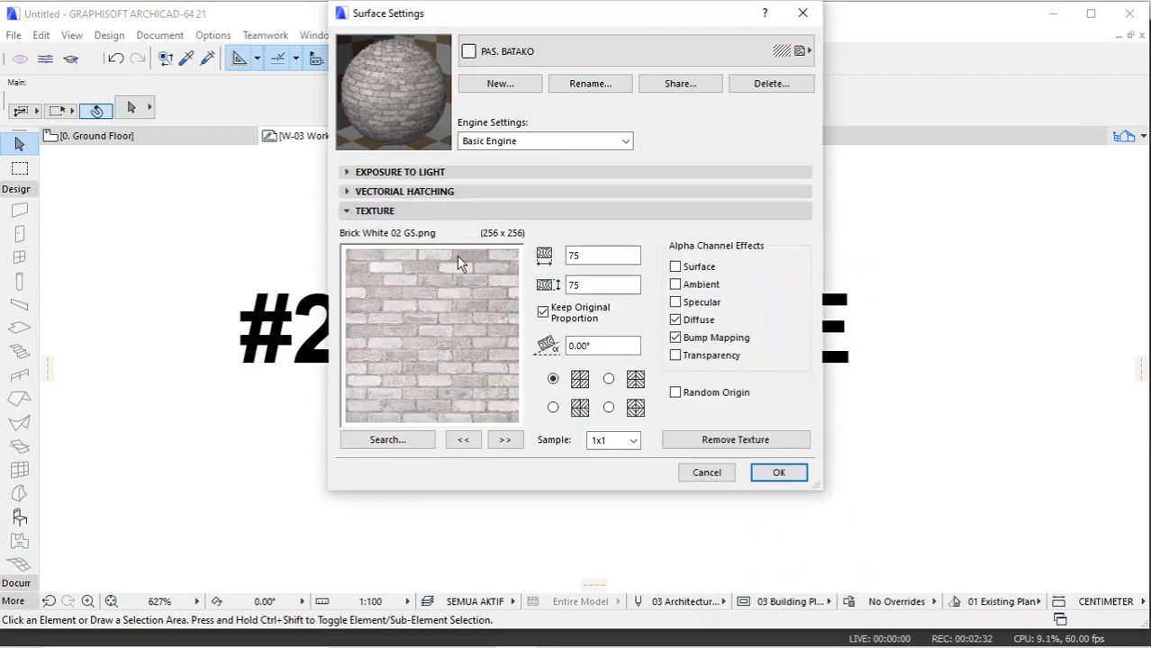
pyautogui.click(413, 441)
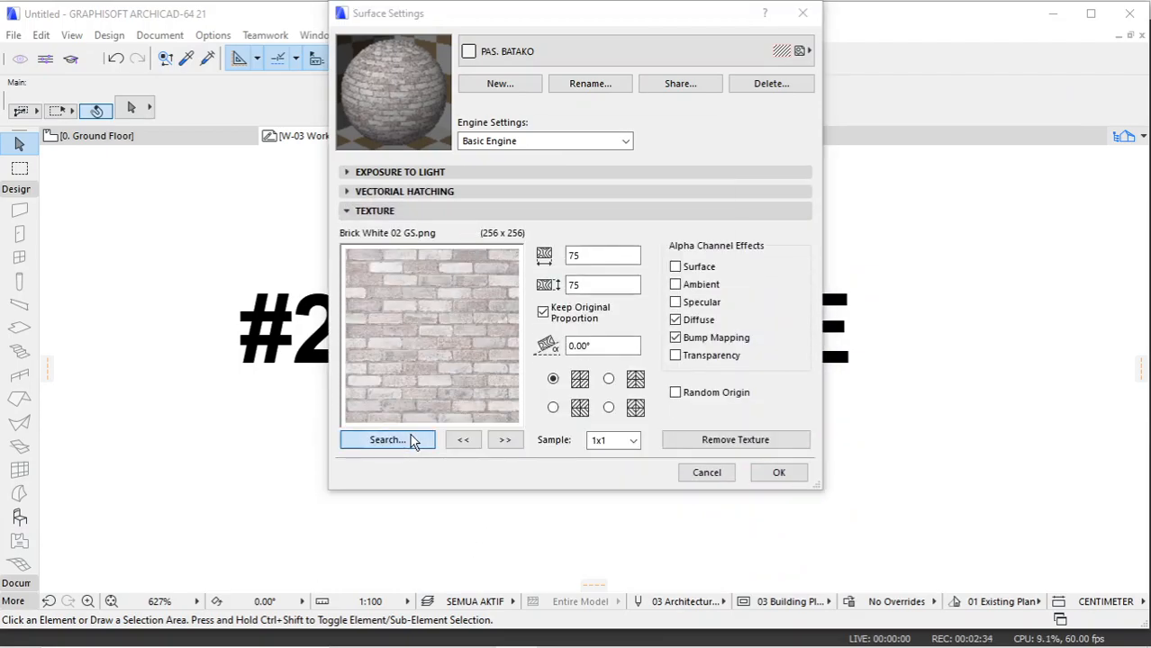
pyautogui.click(527, 313)
pyautogui.click(533, 293)
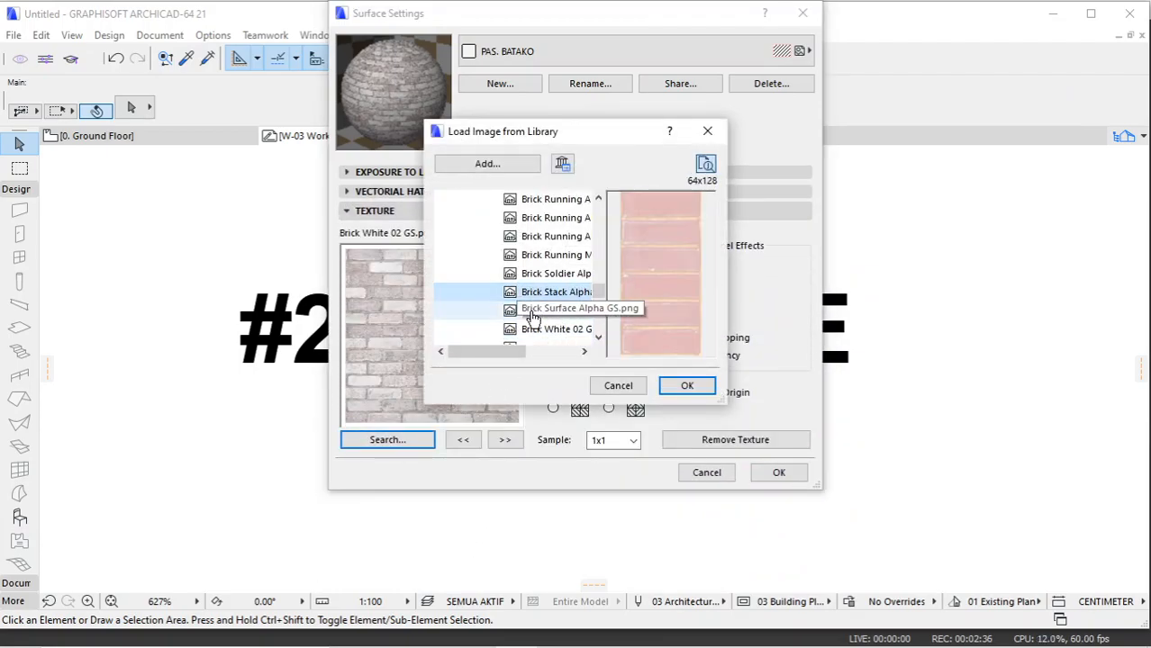
pyautogui.click(540, 329)
pyautogui.scroll(-1, 576, 331)
pyautogui.click(574, 330)
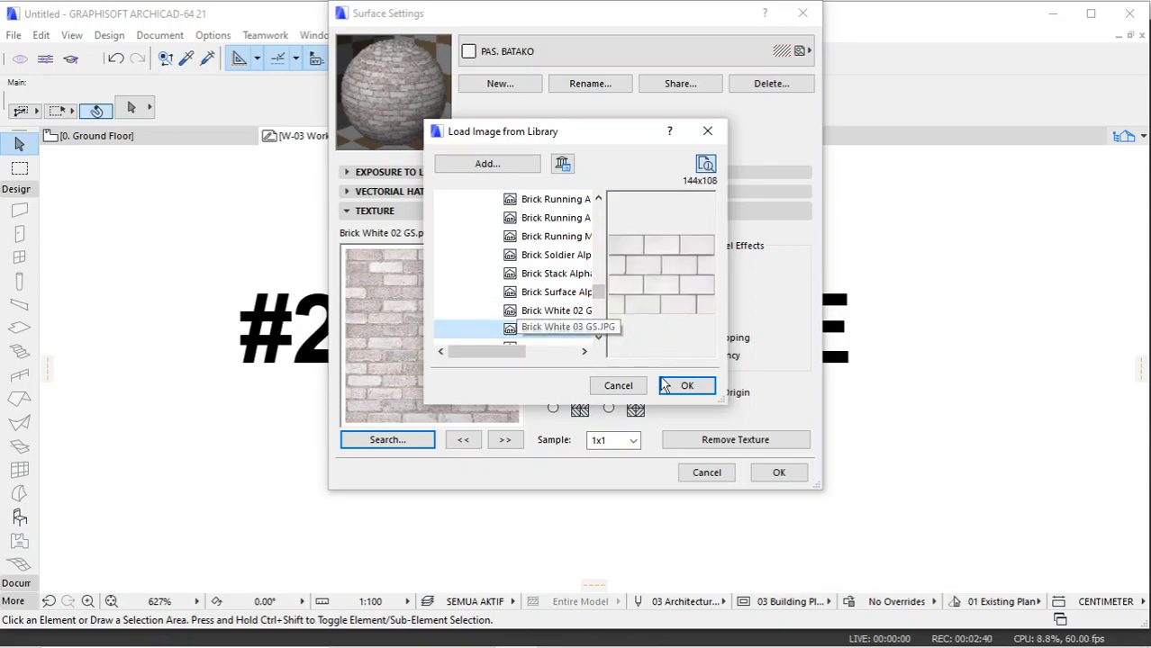
pyautogui.click(701, 385)
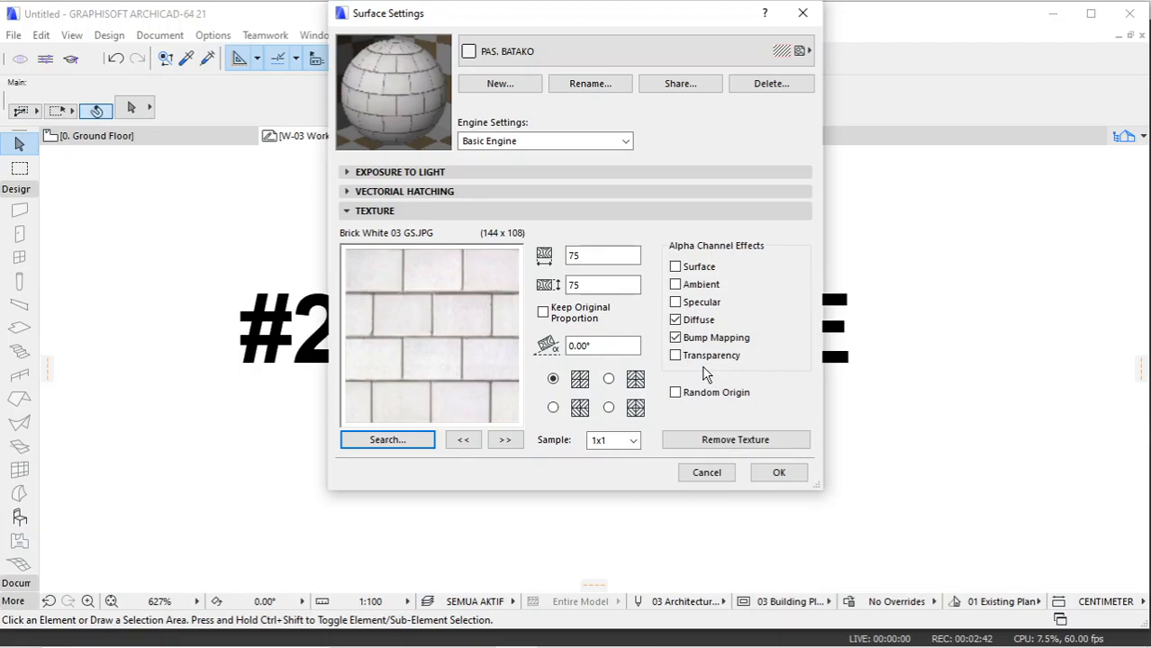
pyautogui.click(776, 474)
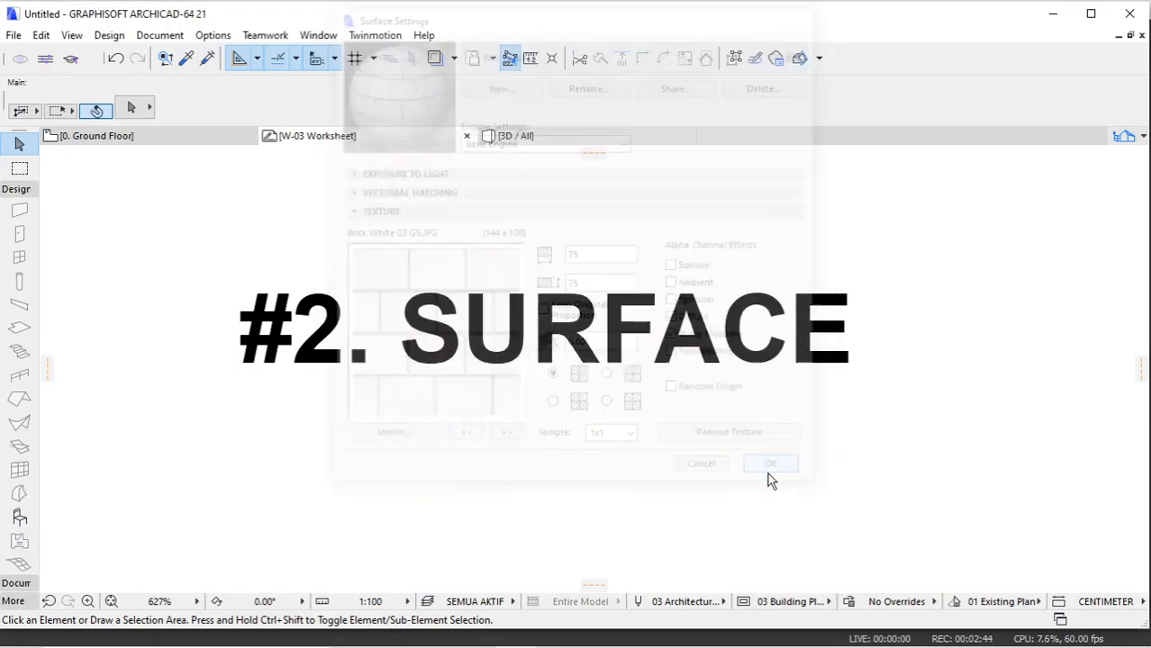
# Step: Open the W-04 Worksheet with the building material heading
pyautogui.click(1124, 137)
pyautogui.doubleClick(1021, 407)
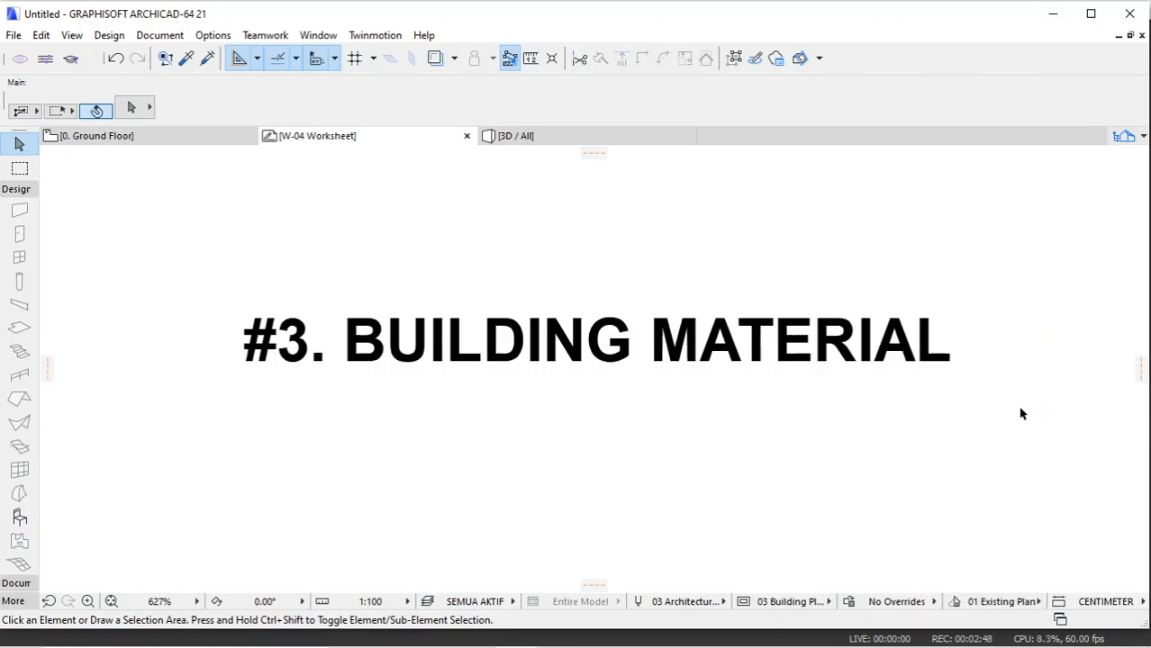
pyautogui.scroll(3, 676, 353)
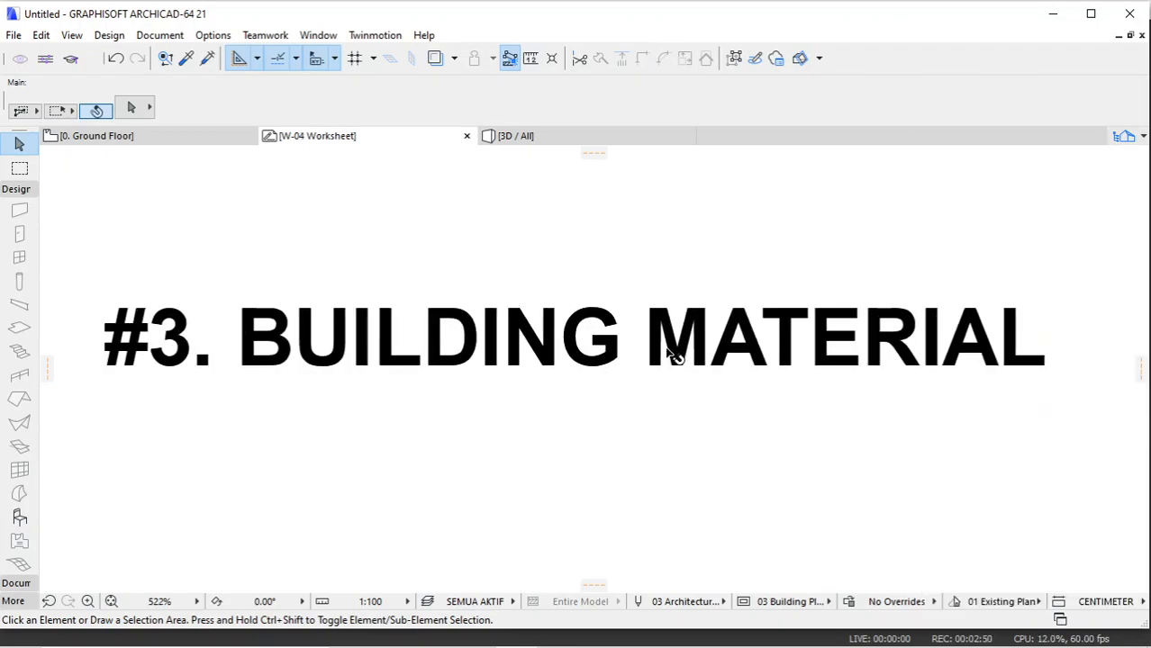
pyautogui.scroll(-2, 676, 353)
# Step: Create a new building material from scratch named PLESTERAN
pyautogui.click(215, 35)
pyautogui.moveTo(253, 56)
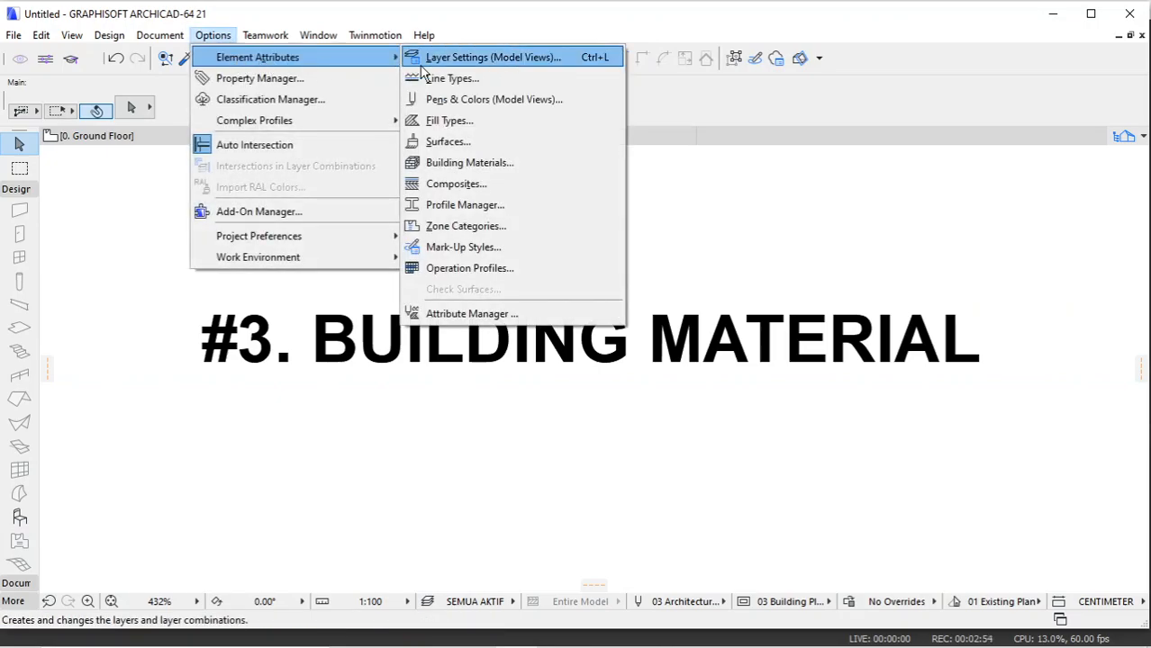
pyautogui.click(495, 167)
pyautogui.click(263, 552)
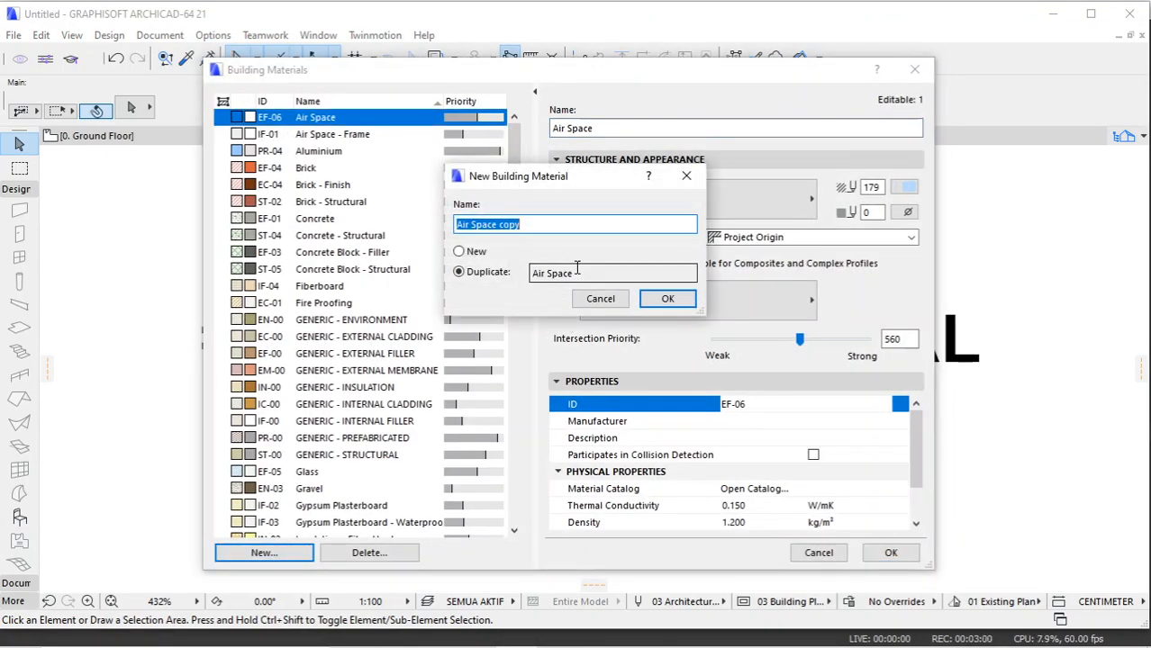
pyautogui.click(463, 252)
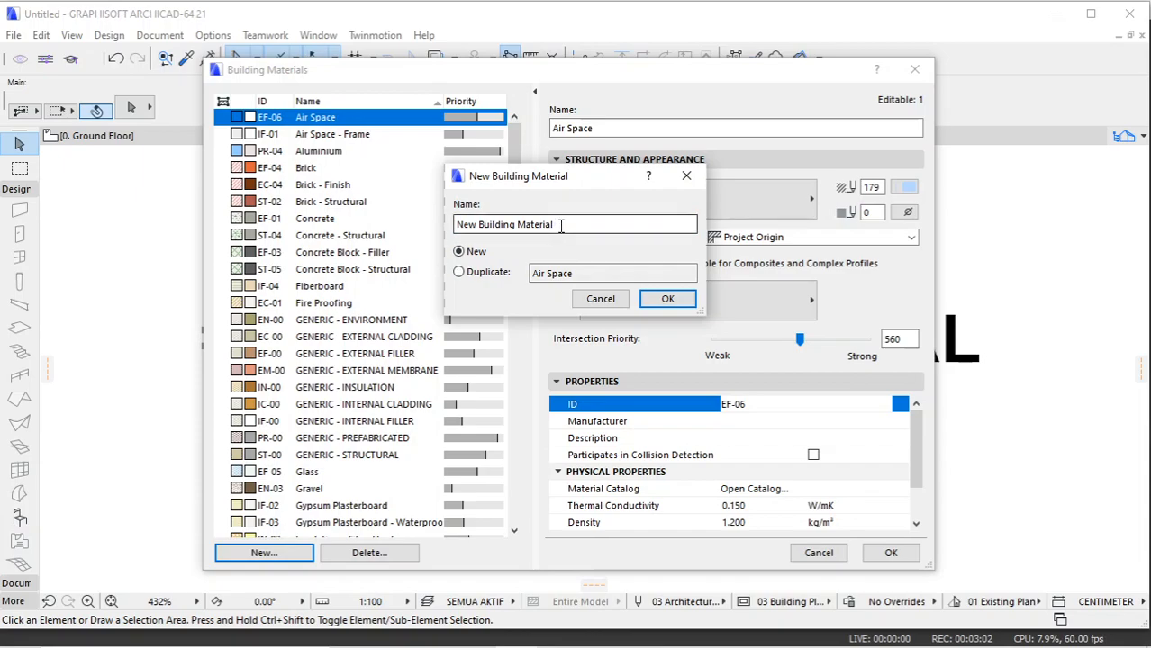
pyautogui.moveTo(560, 226); pyautogui.dragTo(449, 206)
pyautogui.write('PLESTERAN')
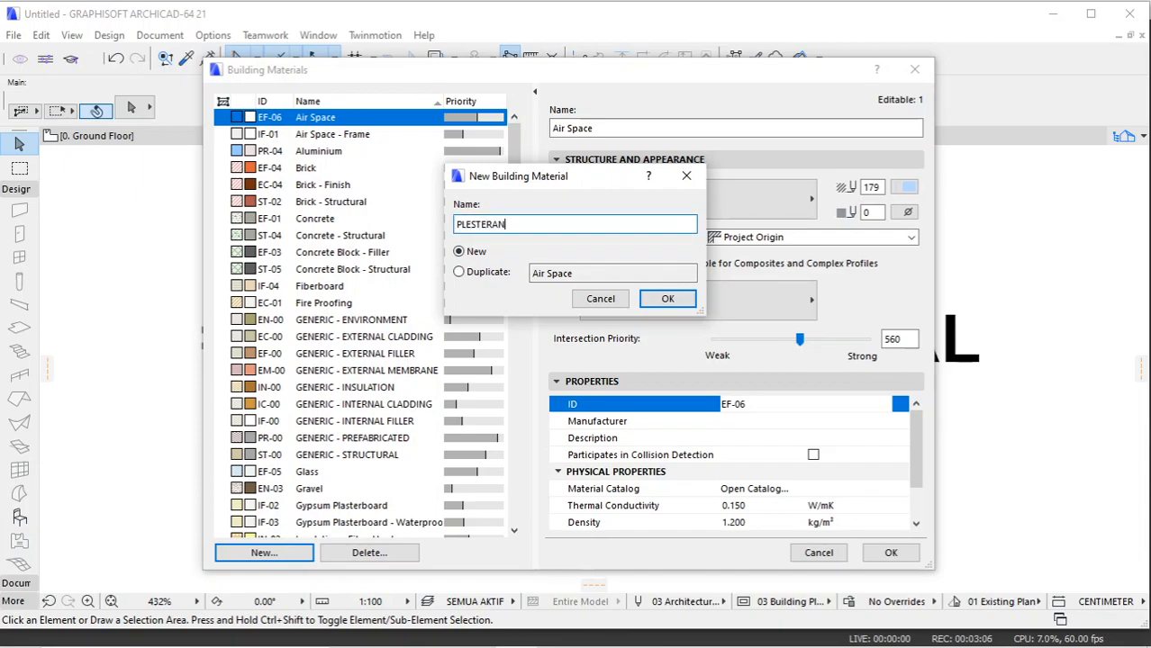
pyautogui.click(650, 298)
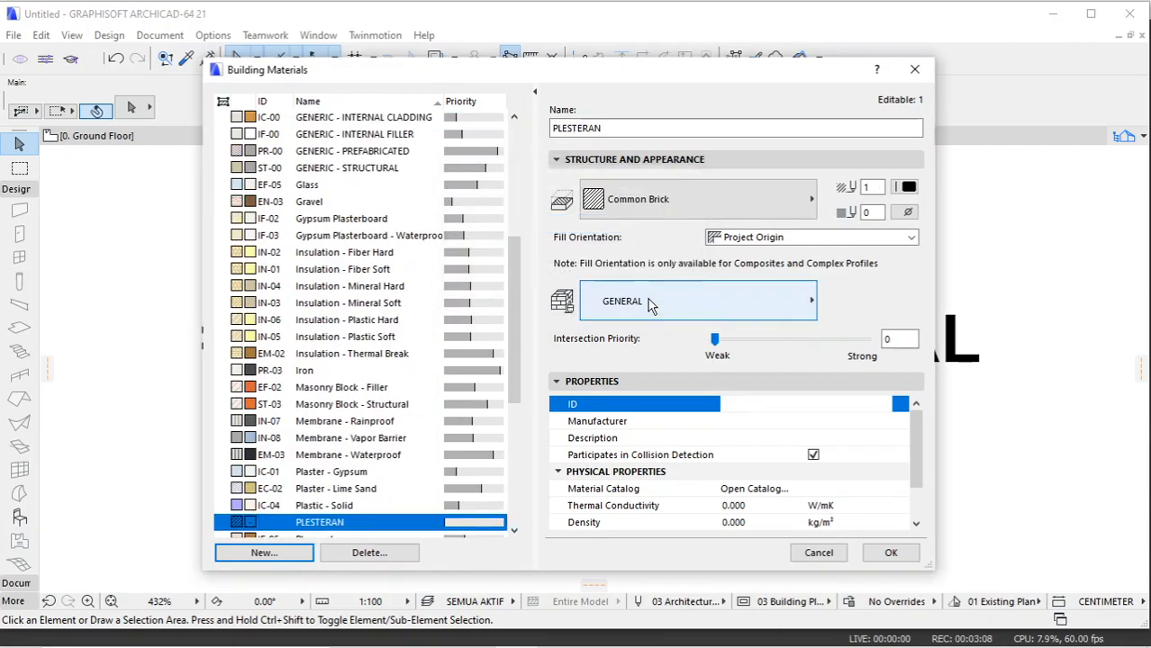
# Step: Give the PLESTERAN building material the PLESTERAN cut fill with foreground pen 62
pyautogui.click(726, 199)
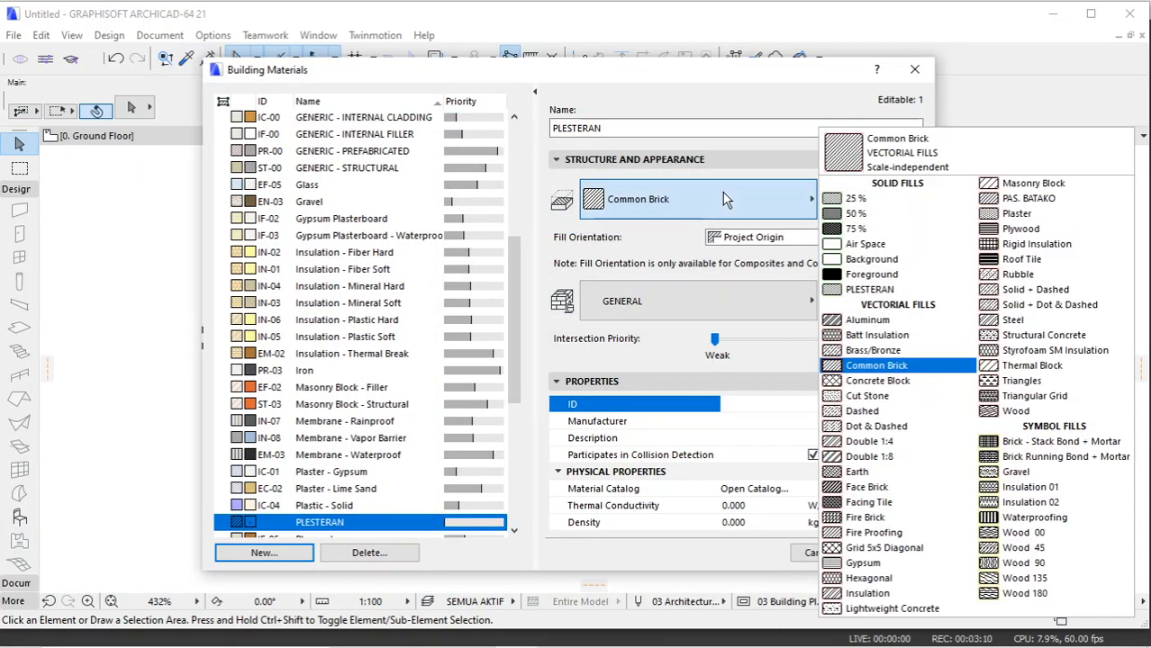
pyautogui.click(910, 293)
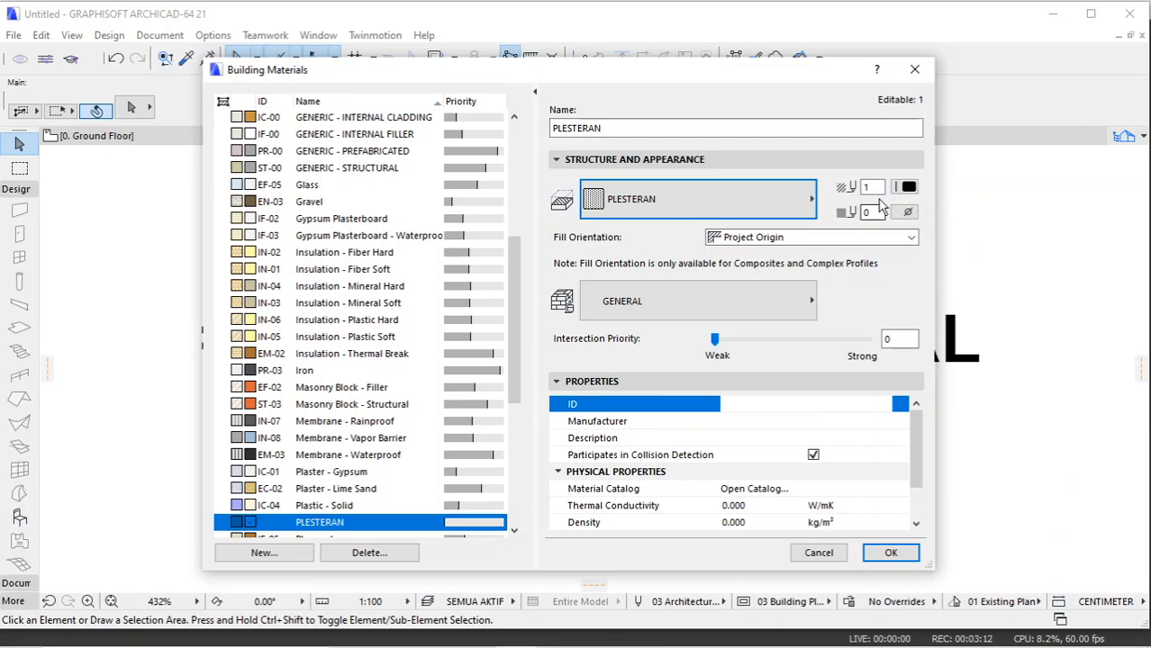
pyautogui.click(905, 186)
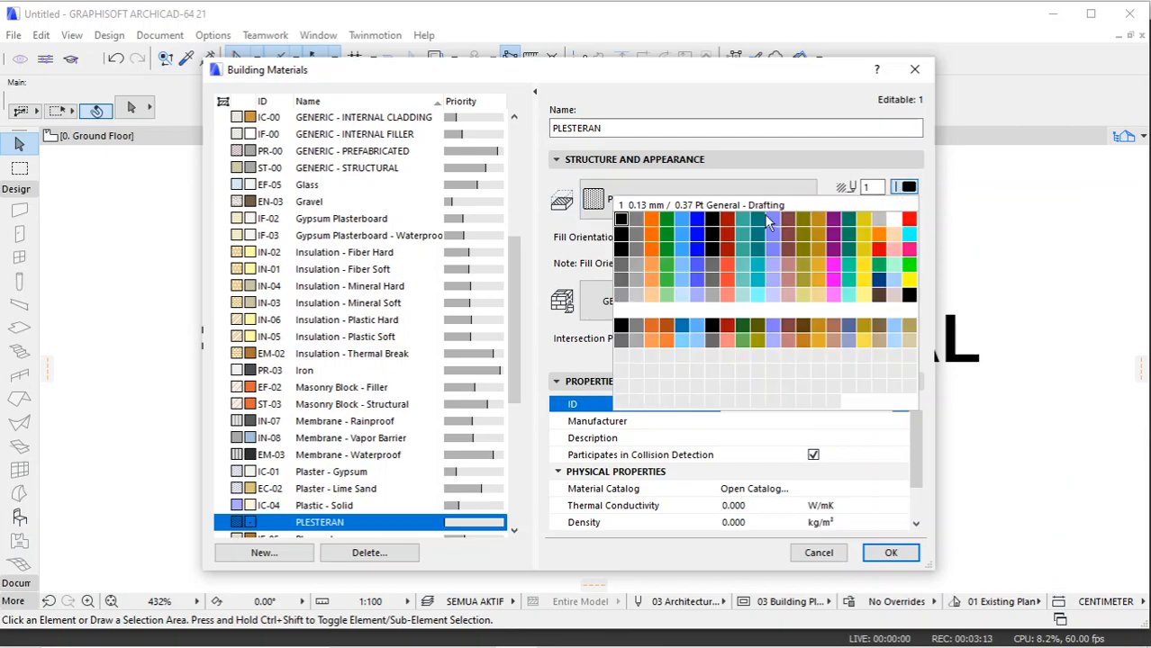
pyautogui.click(636, 270)
# Step: Assign the PLESTERAN surface to the PLESTERAN building material and set its ID to PLST
pyautogui.click(651, 303)
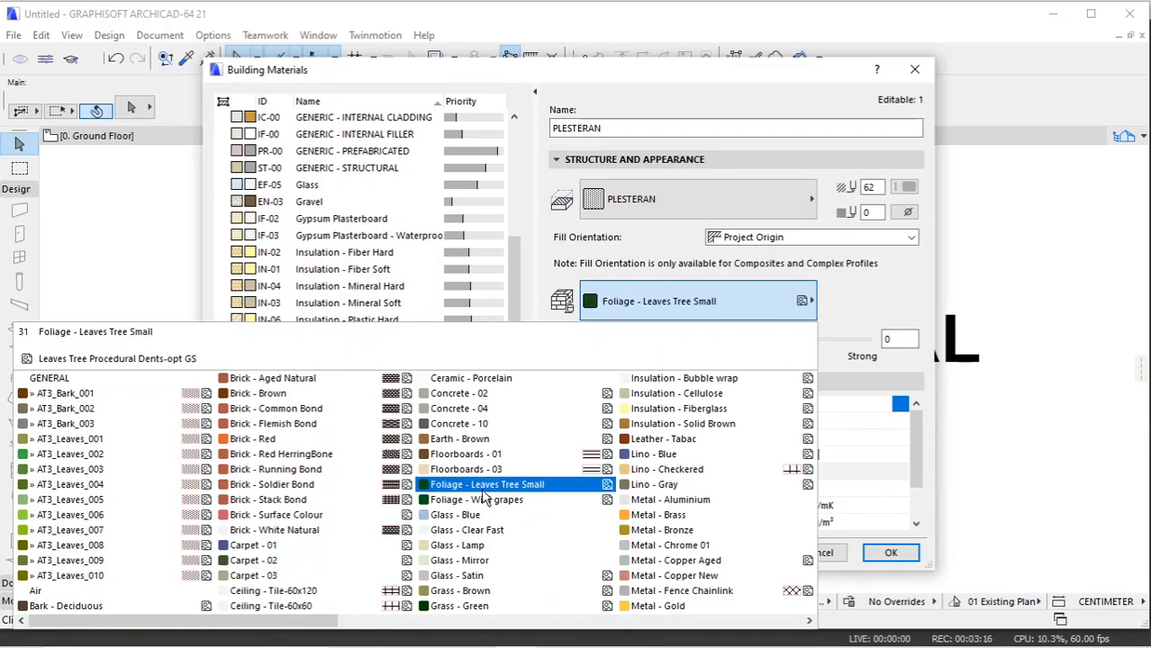
pyautogui.scroll(-3, 482, 505)
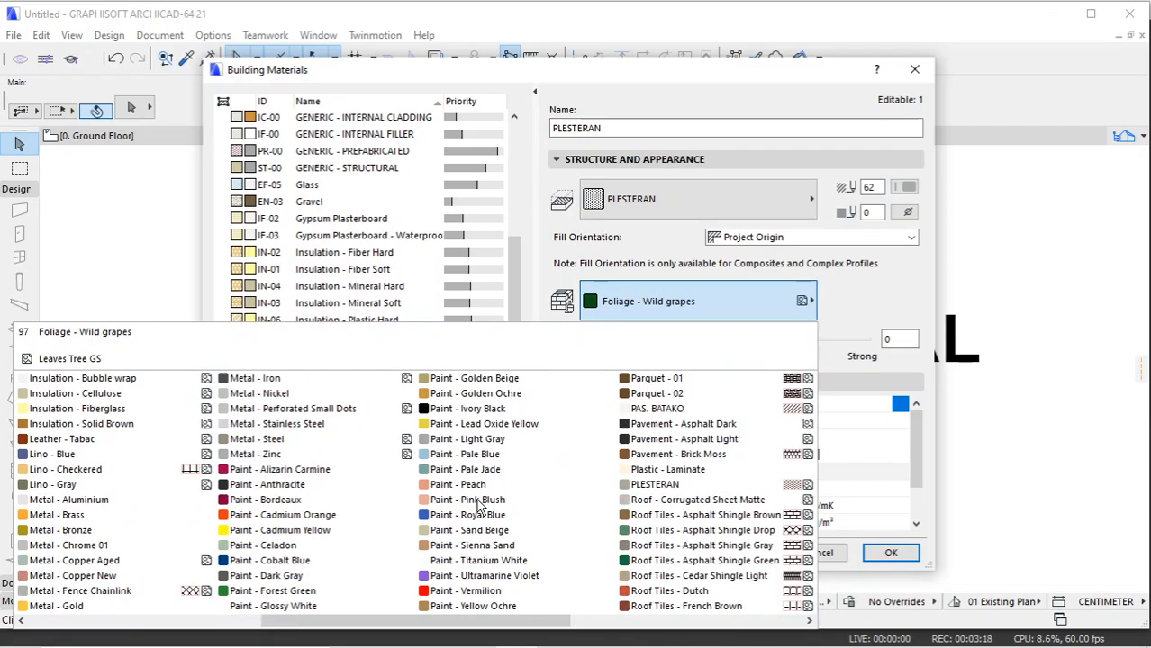
pyautogui.click(629, 485)
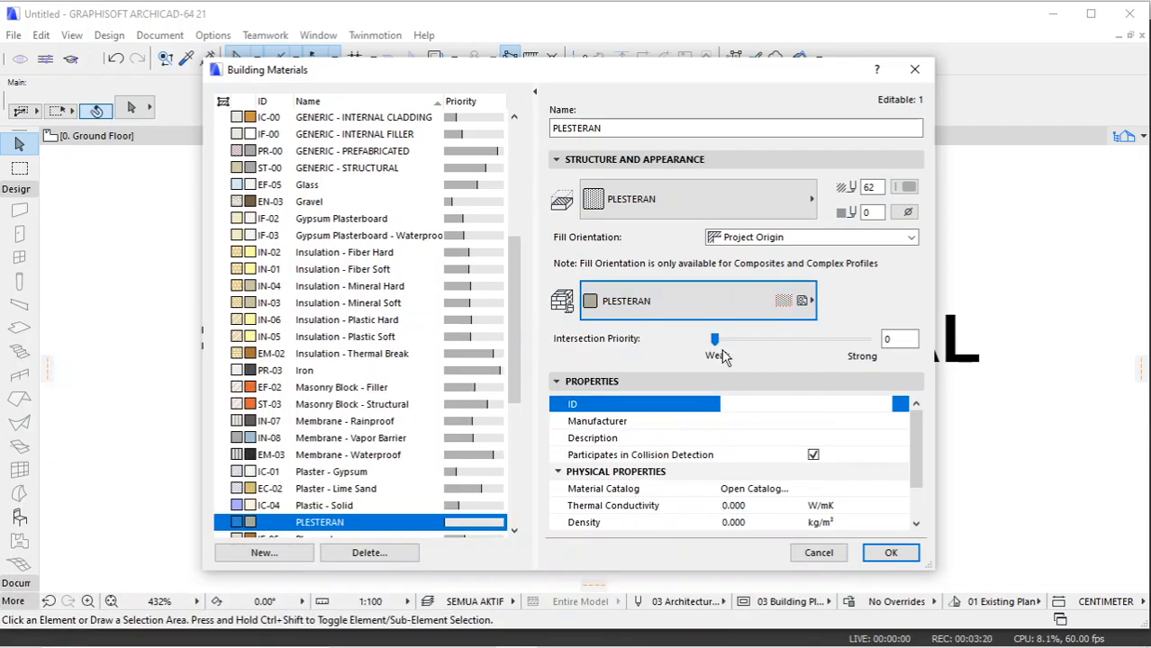
pyautogui.click(775, 404)
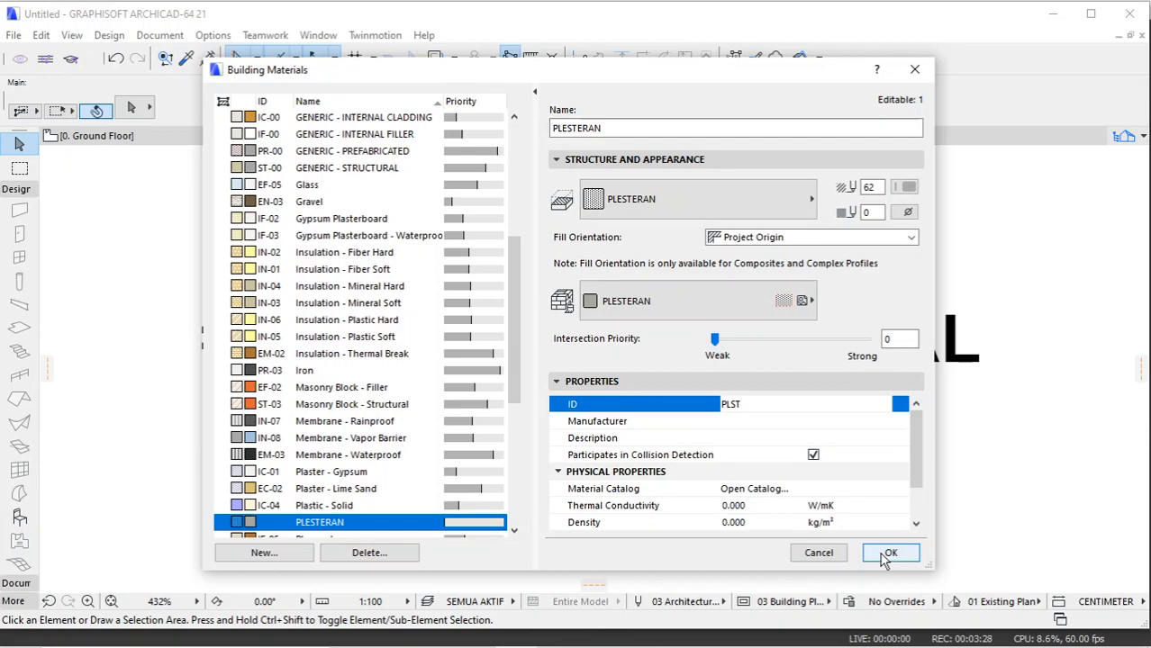
# Step: Create a new building material from scratch named PAS. BATAKO
pyautogui.click(214, 34)
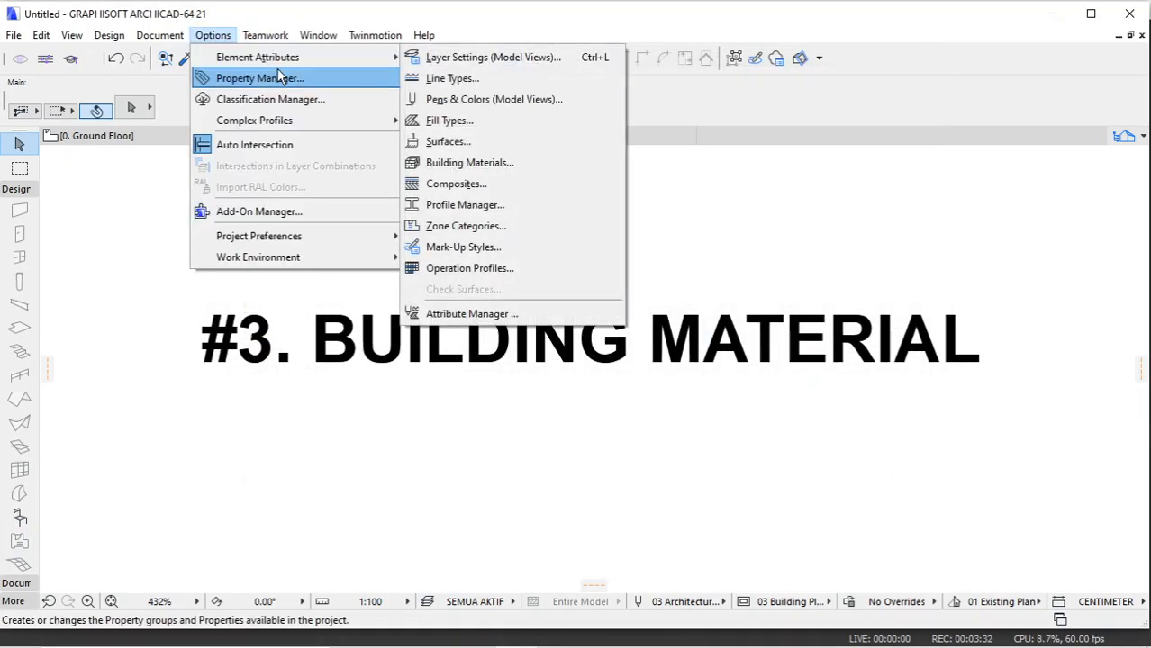
pyautogui.moveTo(308, 61)
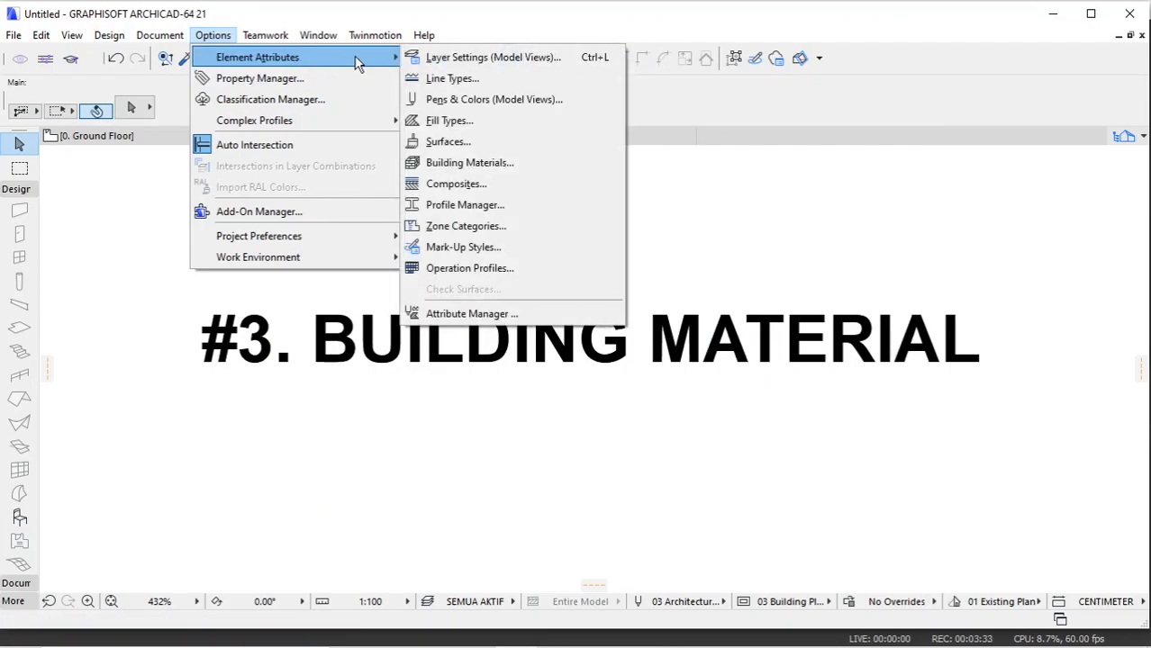
pyautogui.click(447, 162)
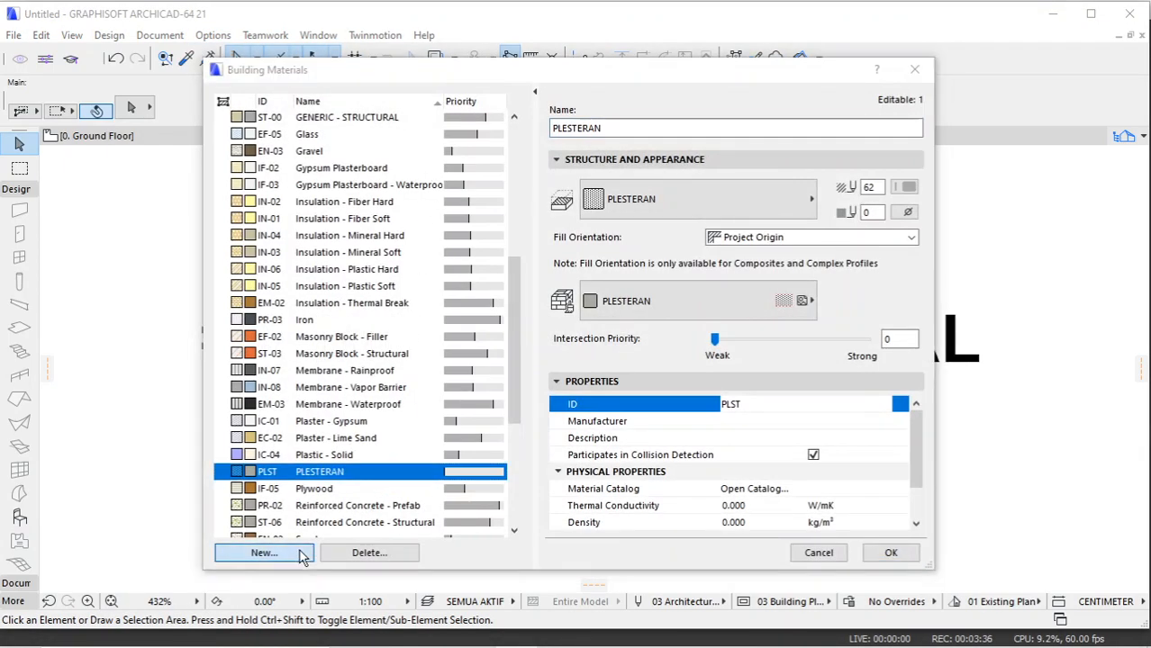
pyautogui.click(264, 553)
pyautogui.click(480, 253)
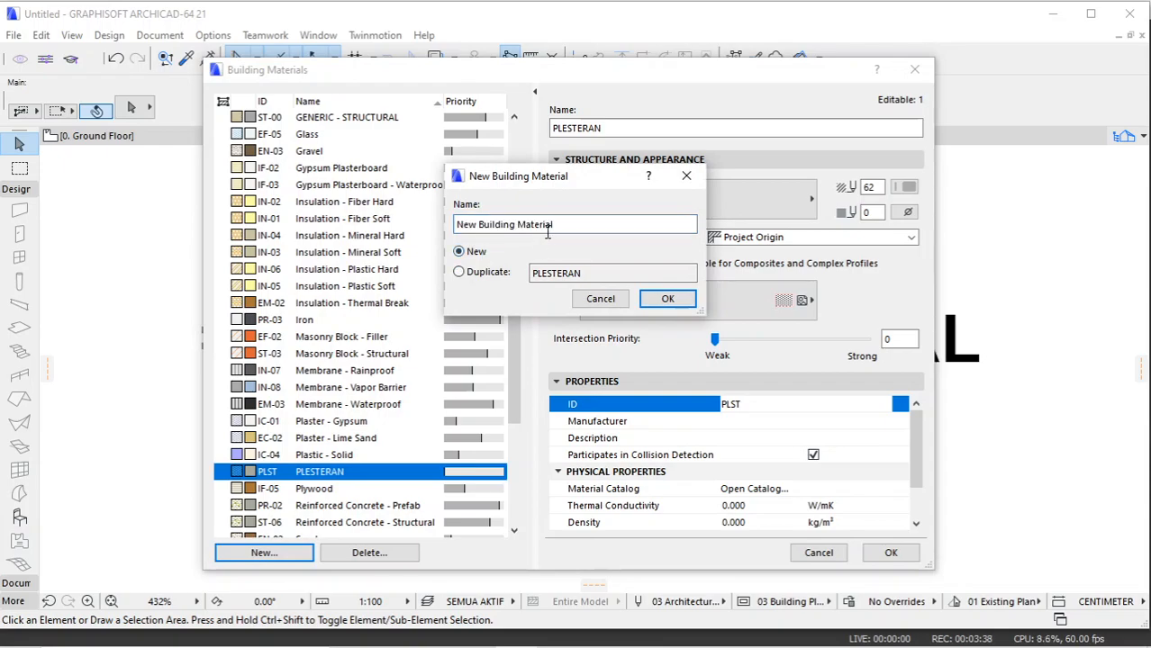
pyautogui.write('PAS. BATAKO')
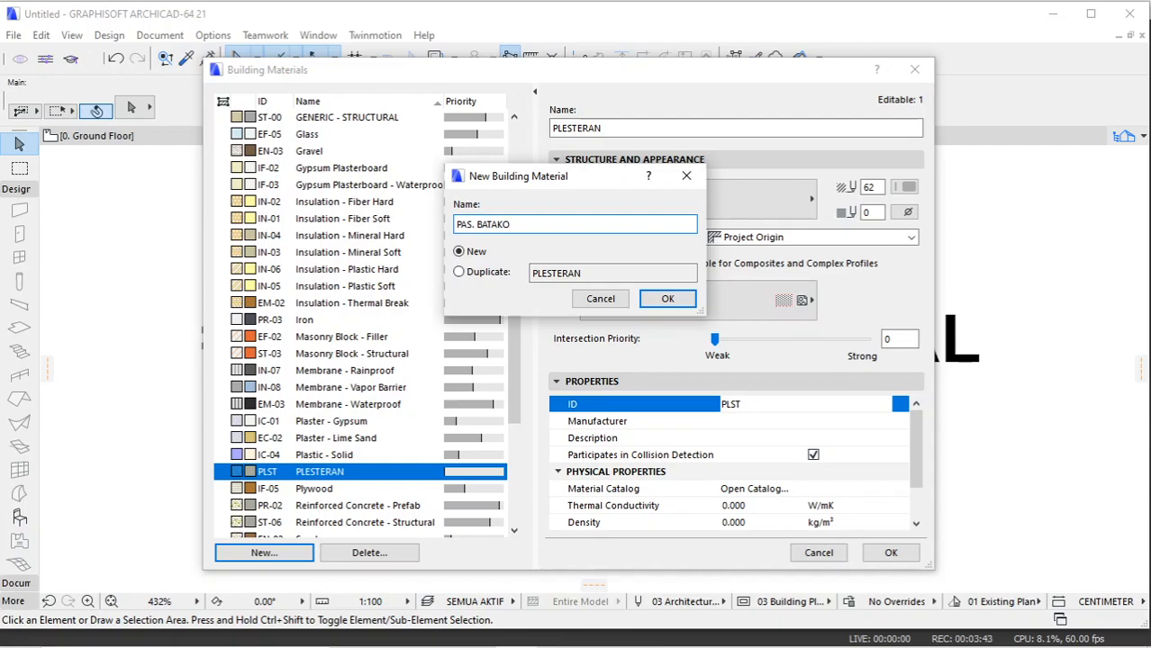
pyautogui.click(664, 298)
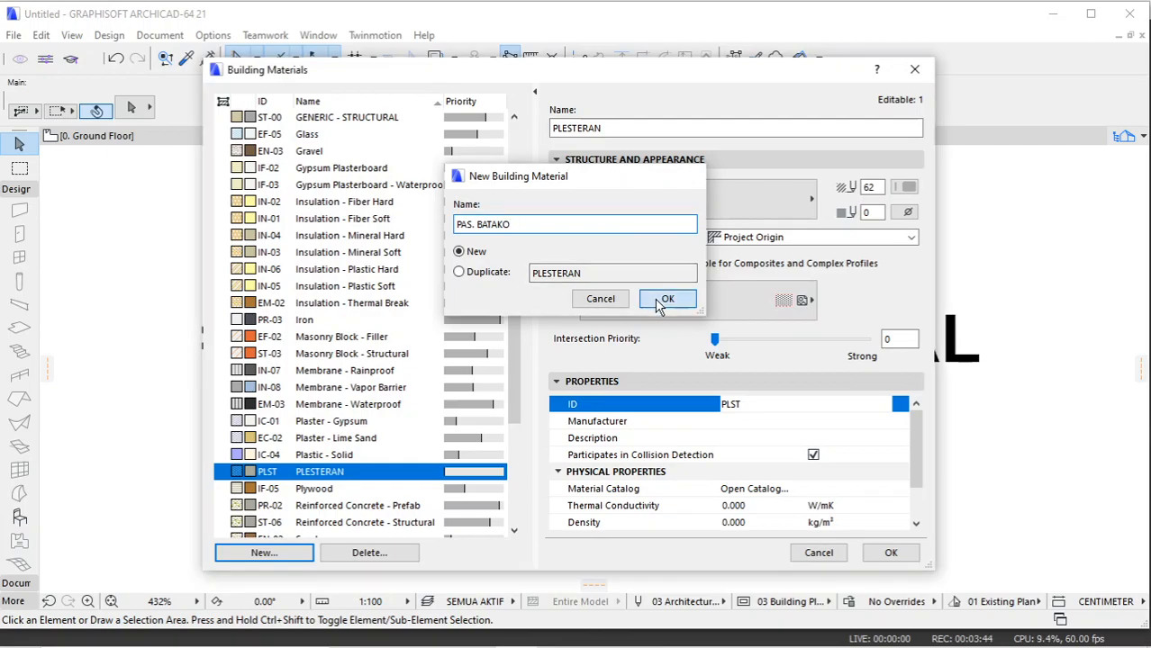
# Step: Give the PAS. BATAKO building material the PAS. BATAKO cut fill with foreground pen 62
pyautogui.click(688, 211)
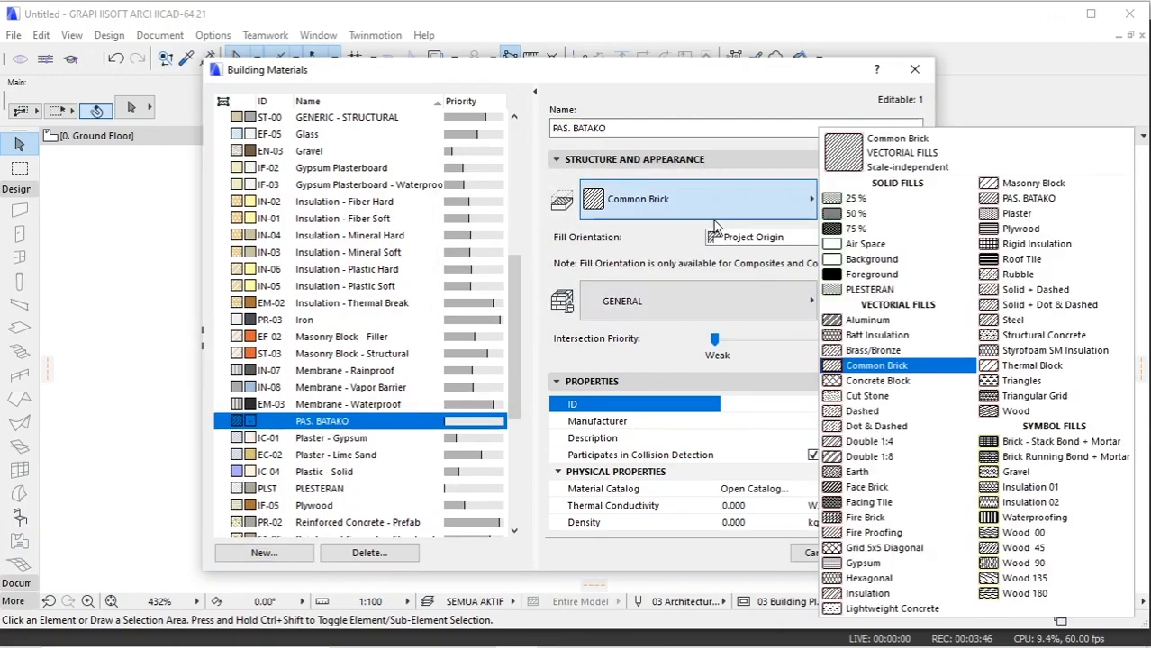
pyautogui.click(1017, 199)
pyautogui.click(906, 186)
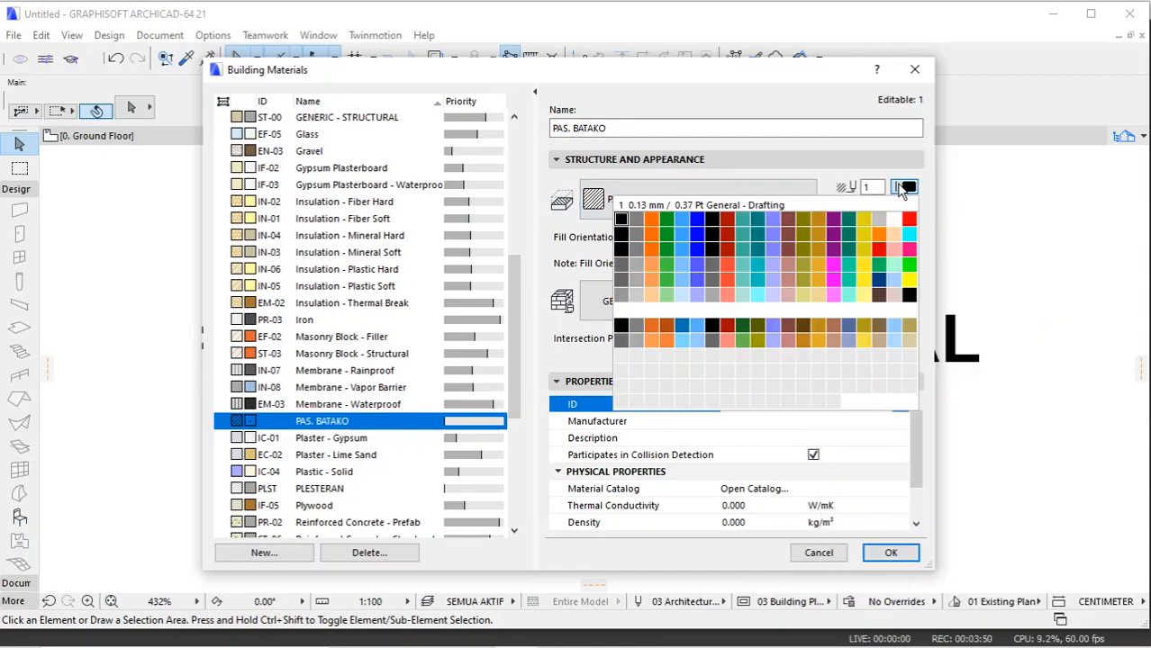
pyautogui.click(636, 270)
# Step: Assign the PAS. BATAKO surface to the PAS. BATAKO building material and set its ID to PB
pyautogui.click(653, 305)
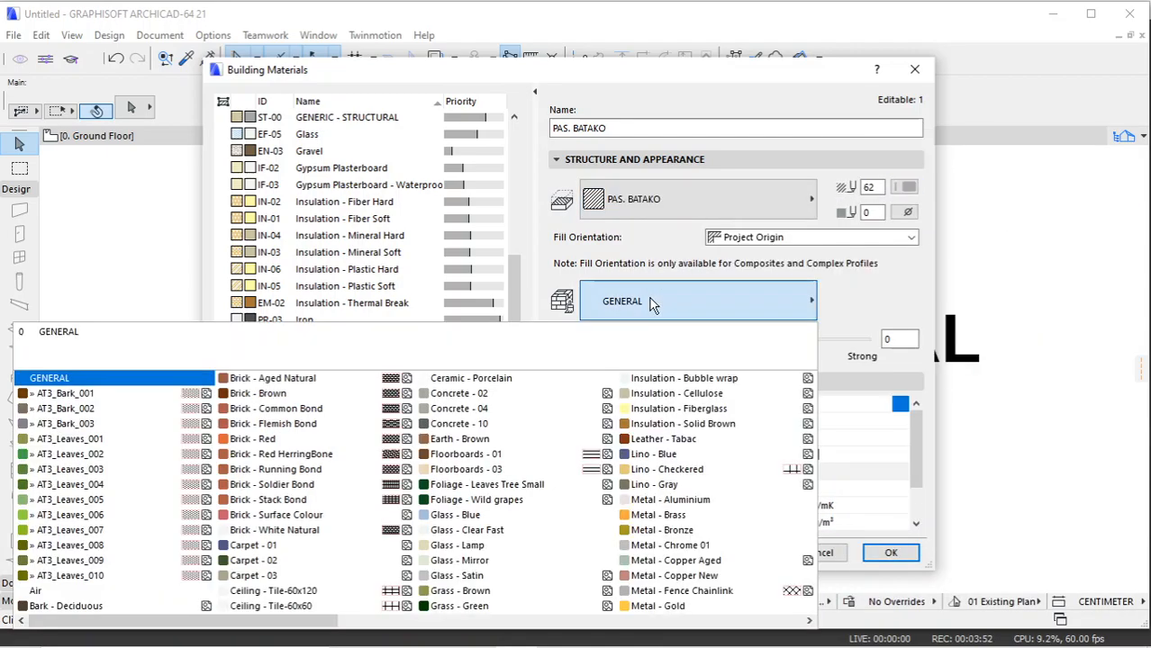
pyautogui.scroll(-3, 506, 453)
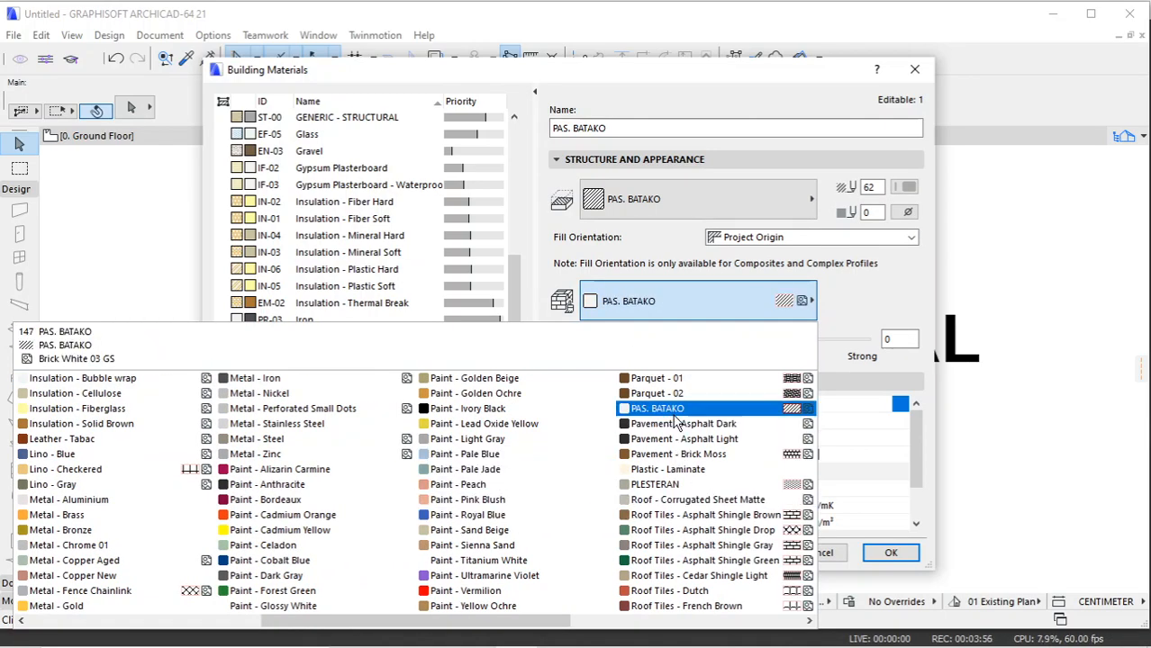
pyautogui.click(666, 409)
pyautogui.click(822, 405)
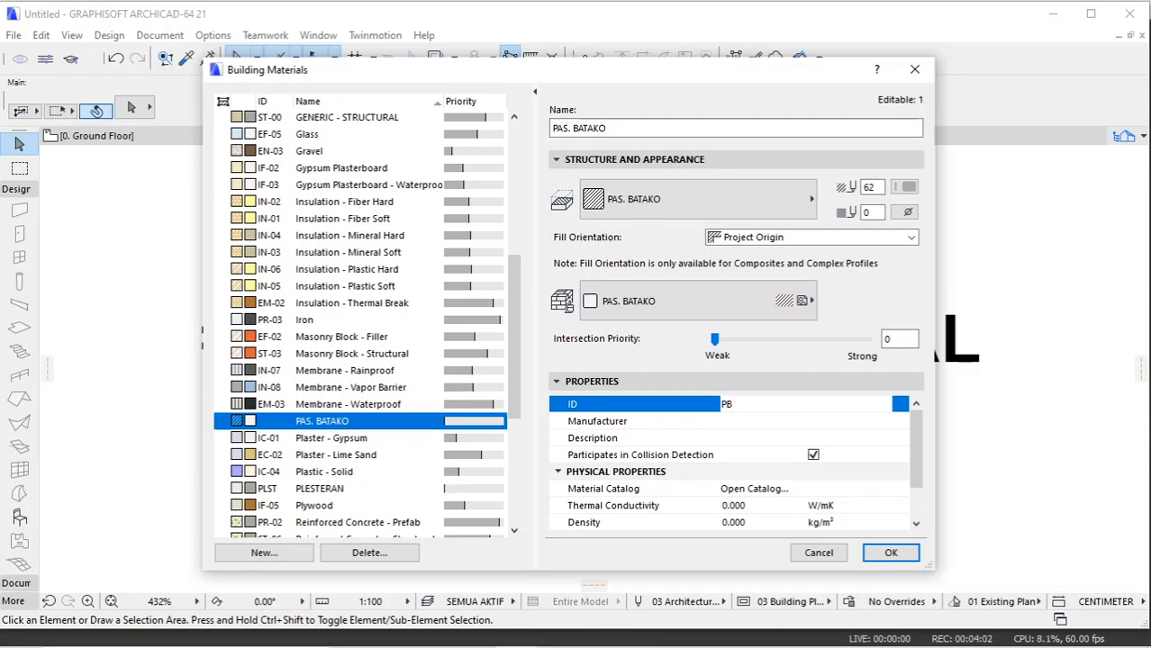
pyautogui.click(890, 555)
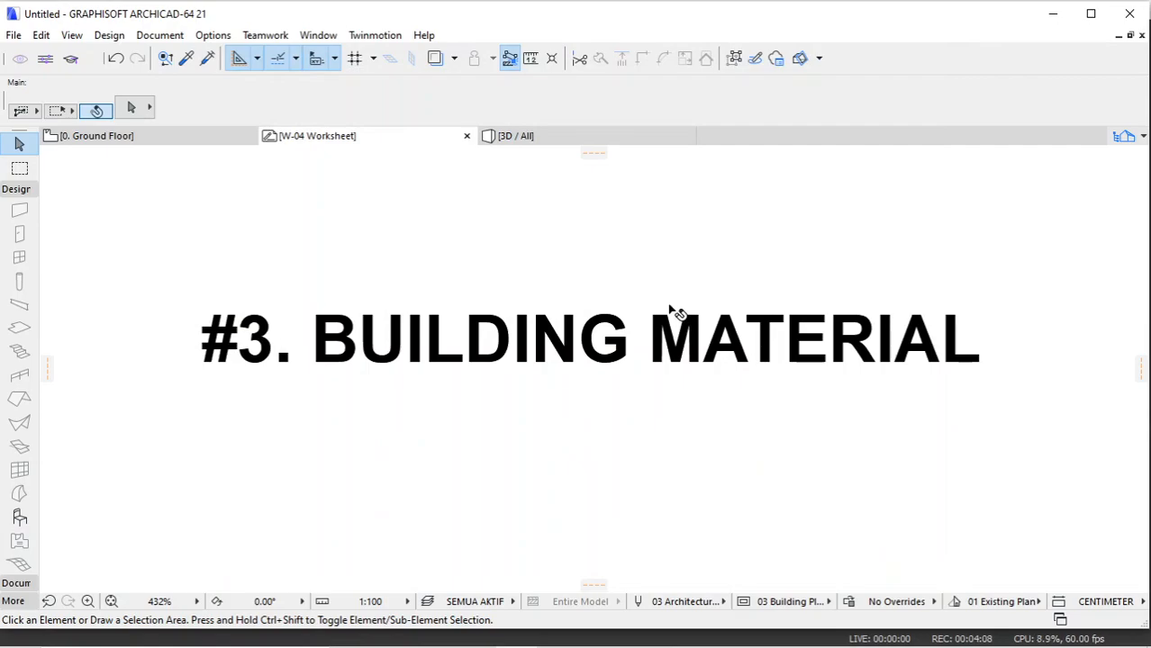
# Step: Open the W-05 Worksheet with the composite heading
pyautogui.click(1121, 141)
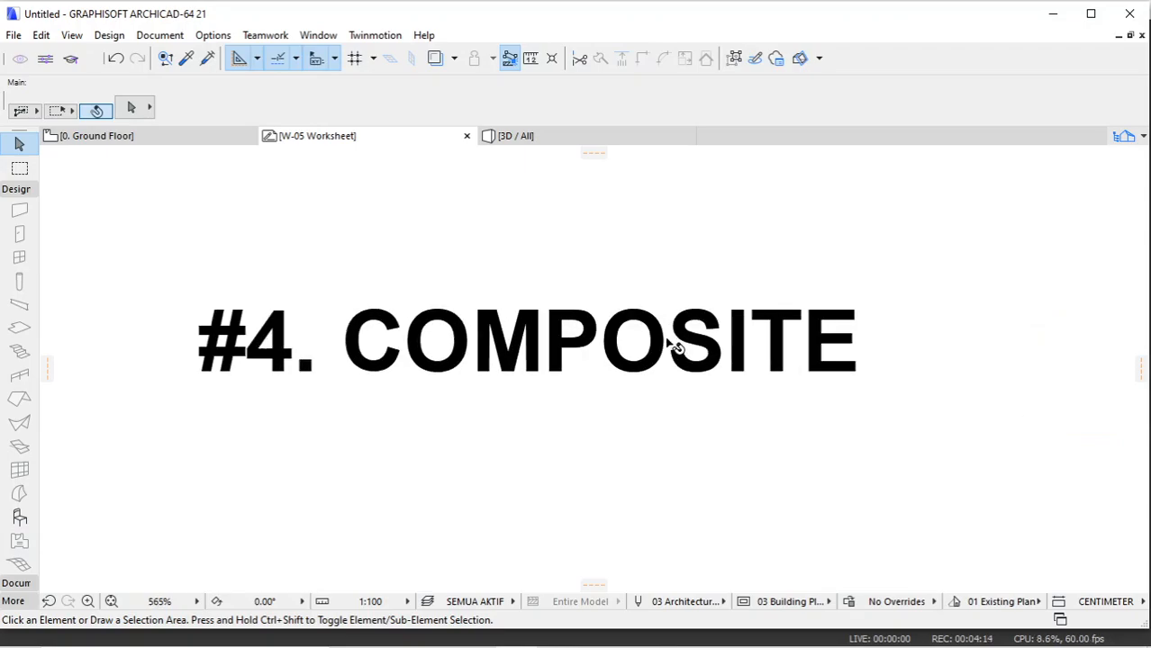
pyautogui.scroll(2, 379, 329)
pyautogui.scroll(-1, 389, 326)
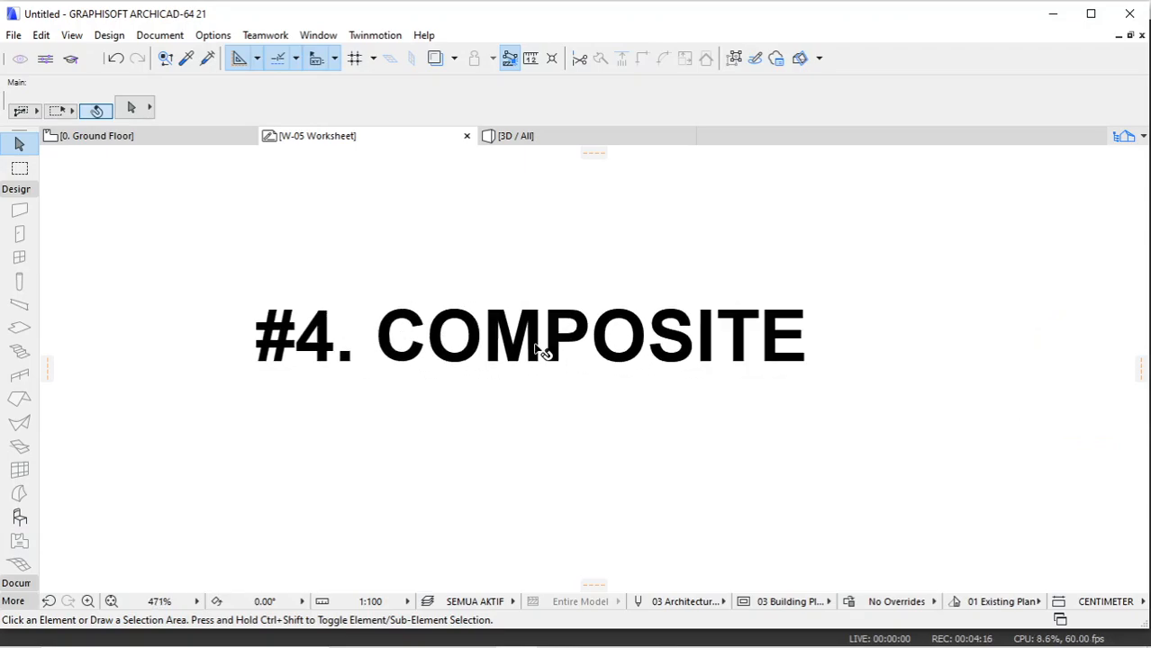
pyautogui.scroll(1, 512, 310)
pyautogui.scroll(-1, 513, 311)
# Step: Create a new composite structure named PAS. DINDING BATAKO PLESTERAN 2 SISI
pyautogui.click(210, 35)
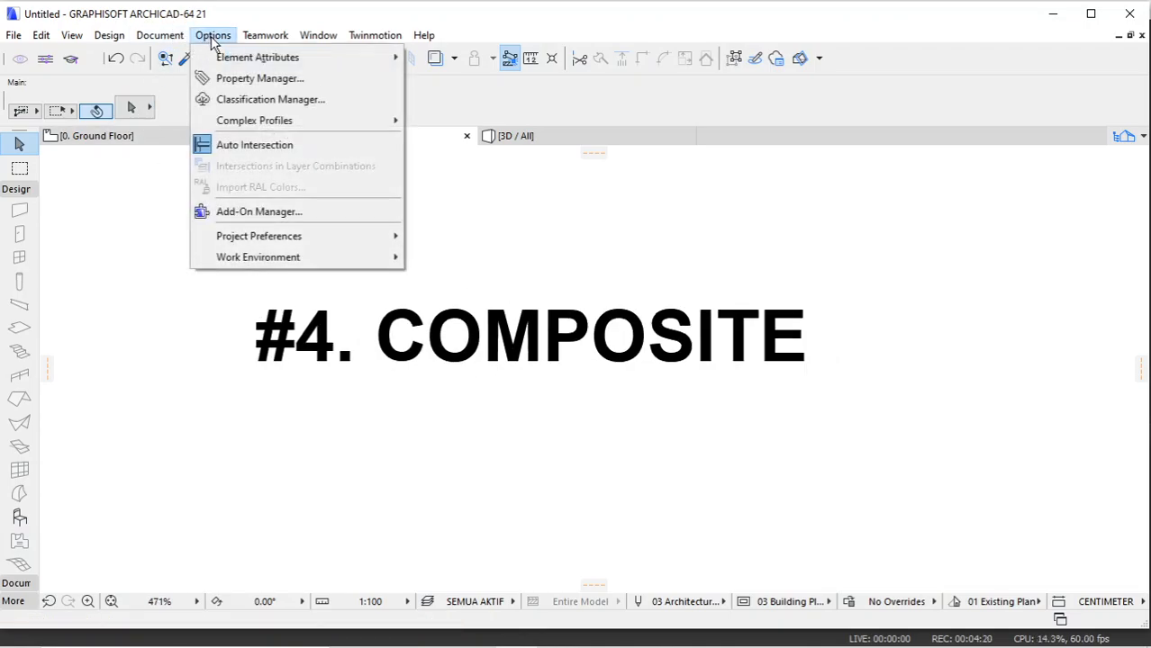
pyautogui.moveTo(226, 57)
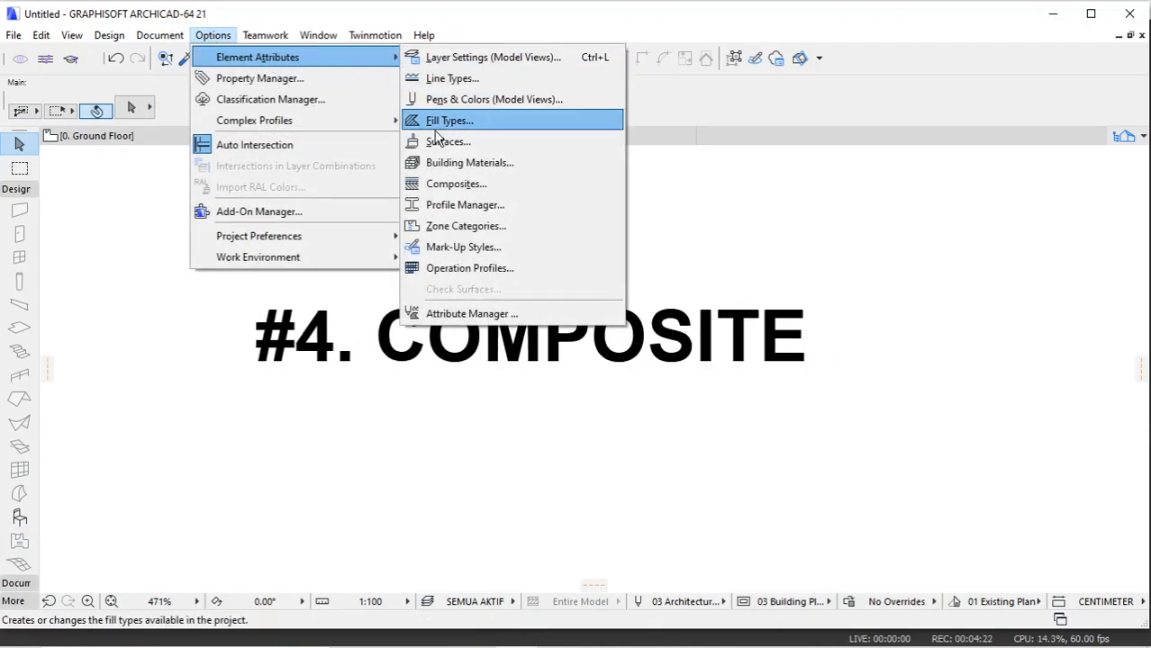
pyautogui.click(436, 184)
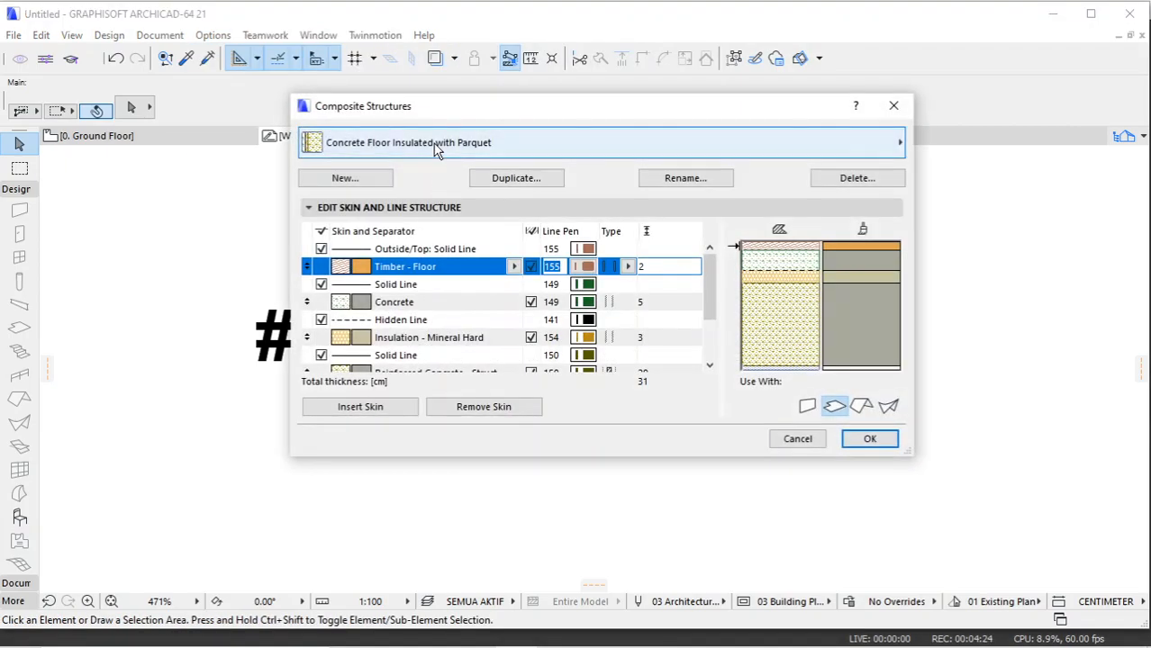
pyautogui.click(436, 148)
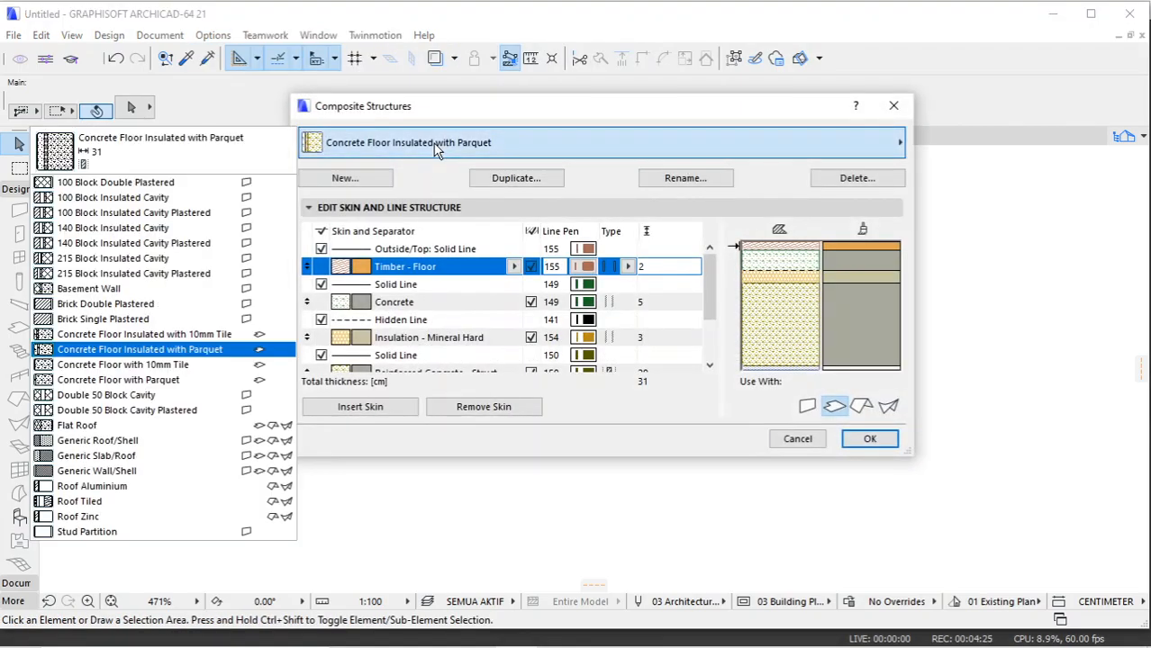
pyautogui.click(192, 314)
pyautogui.click(378, 179)
pyautogui.write('P')
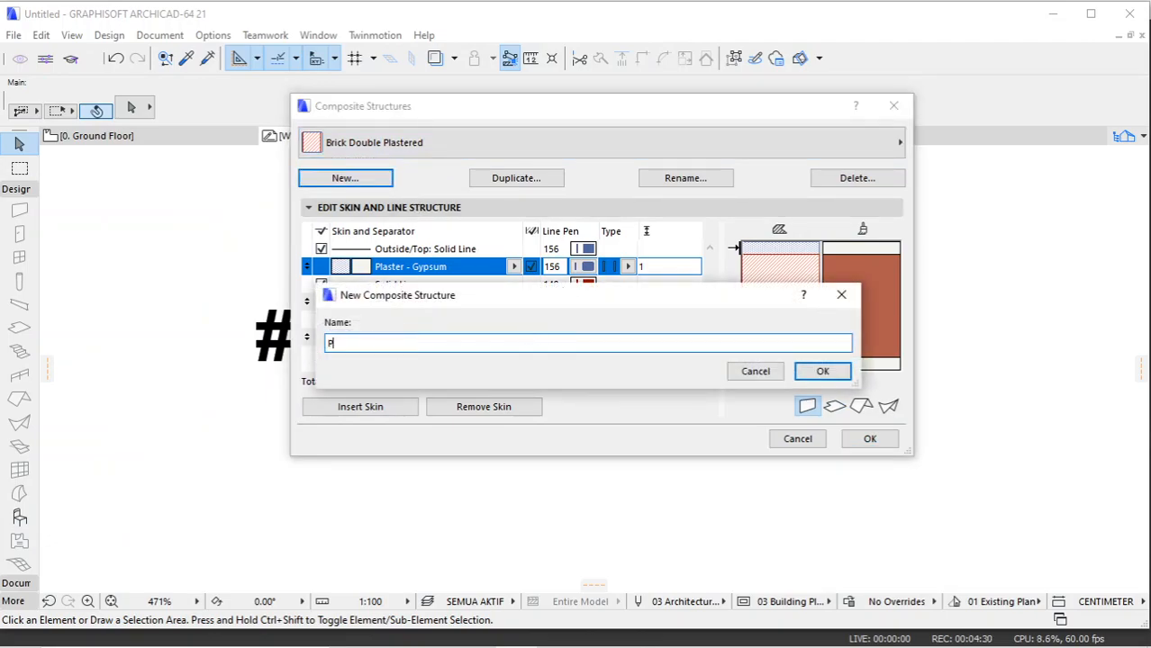
pyautogui.write('AS. DINDING BATAKO PLESTERAN 2 SISI')
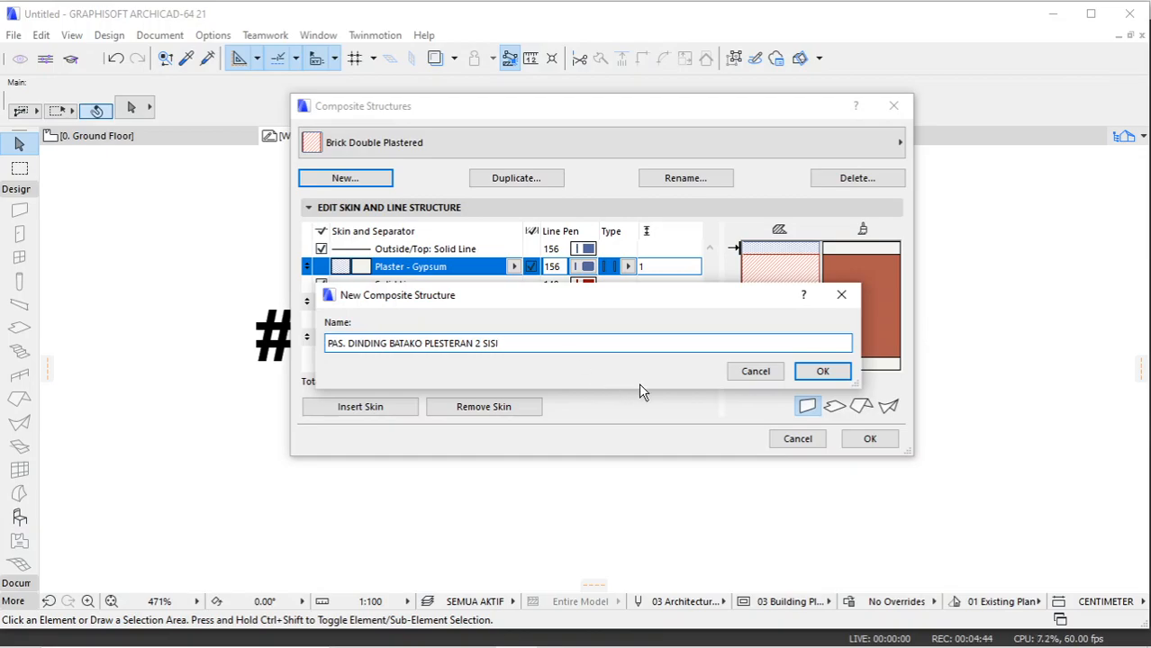
pyautogui.click(823, 371)
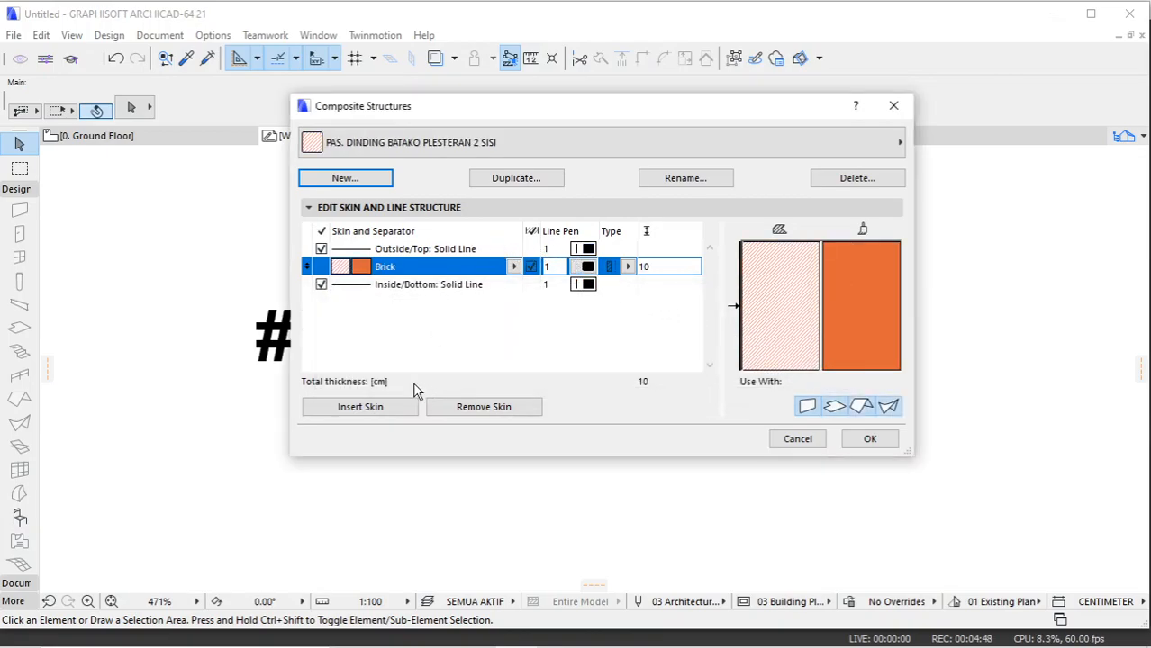
# Step: Insert two more skins into the composite and make the outermost one PLESTERAN, 1.5 cm thick
pyautogui.click(402, 408)
pyautogui.click(402, 409)
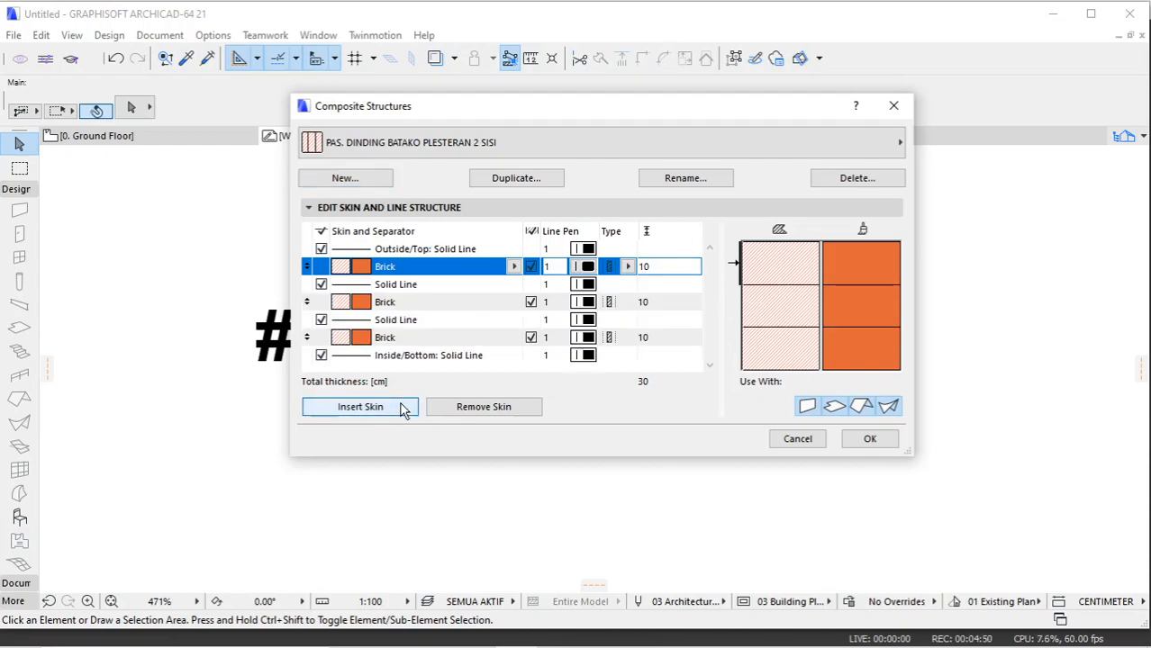
pyautogui.click(513, 267)
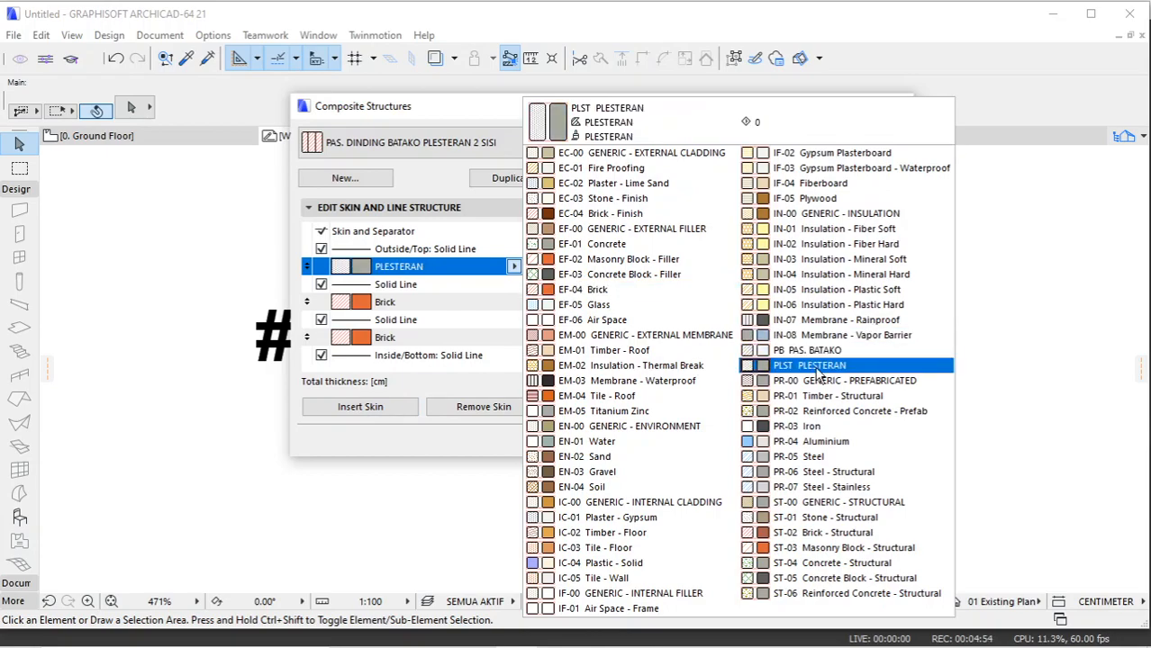
pyautogui.click(833, 366)
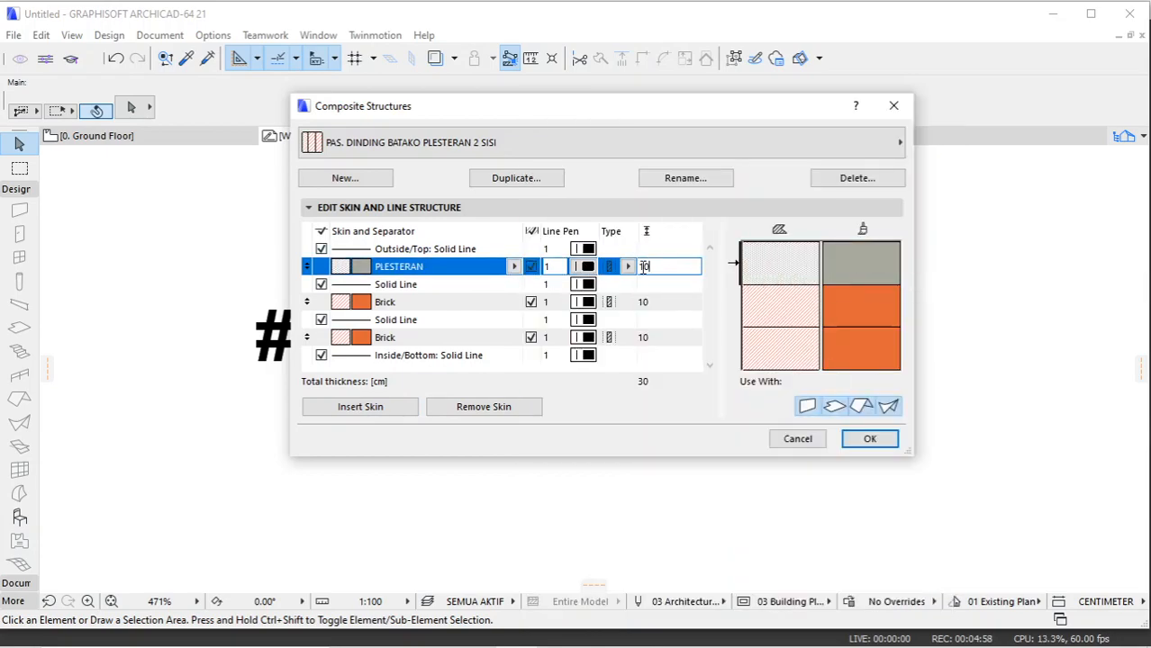
pyautogui.write('1')
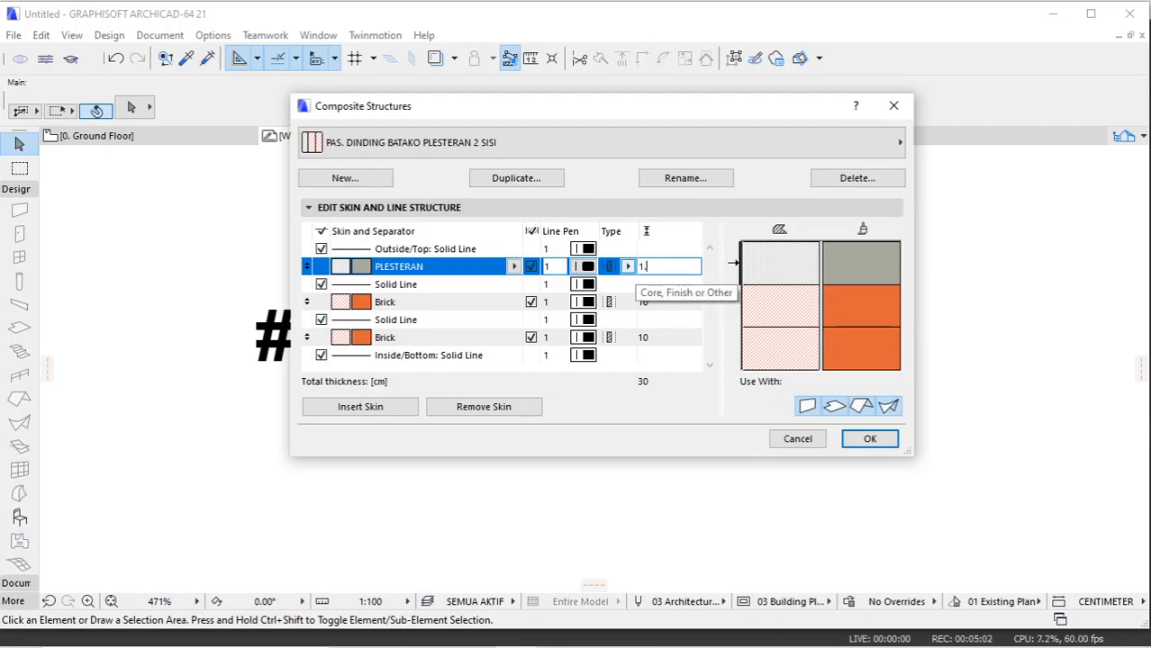
# Step: Change the middle skin of the composite to PAS. BATAKO with a thickness of 8 cm
pyautogui.click(654, 302)
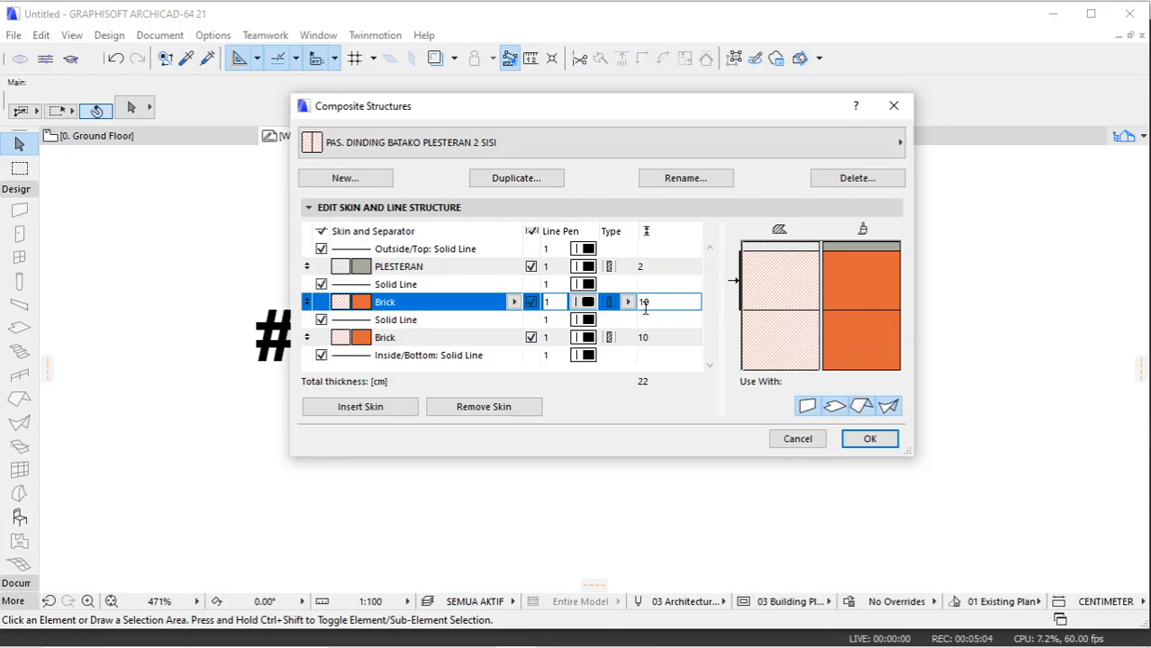
pyautogui.click(513, 302)
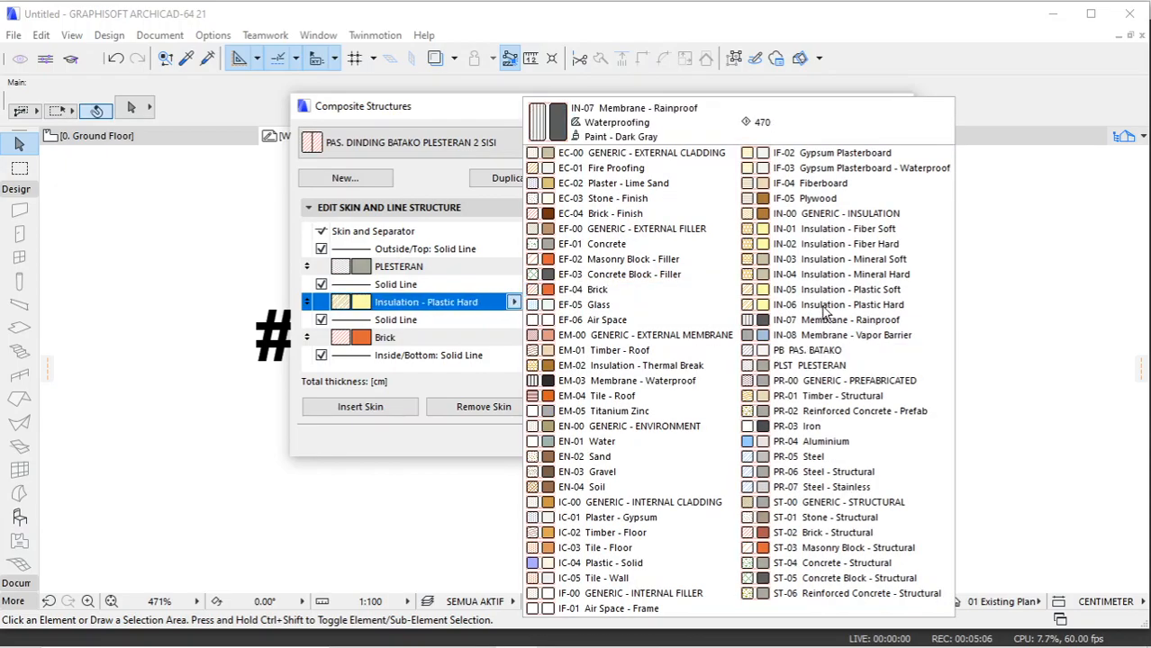
pyautogui.click(836, 359)
pyautogui.doubleClick(655, 304)
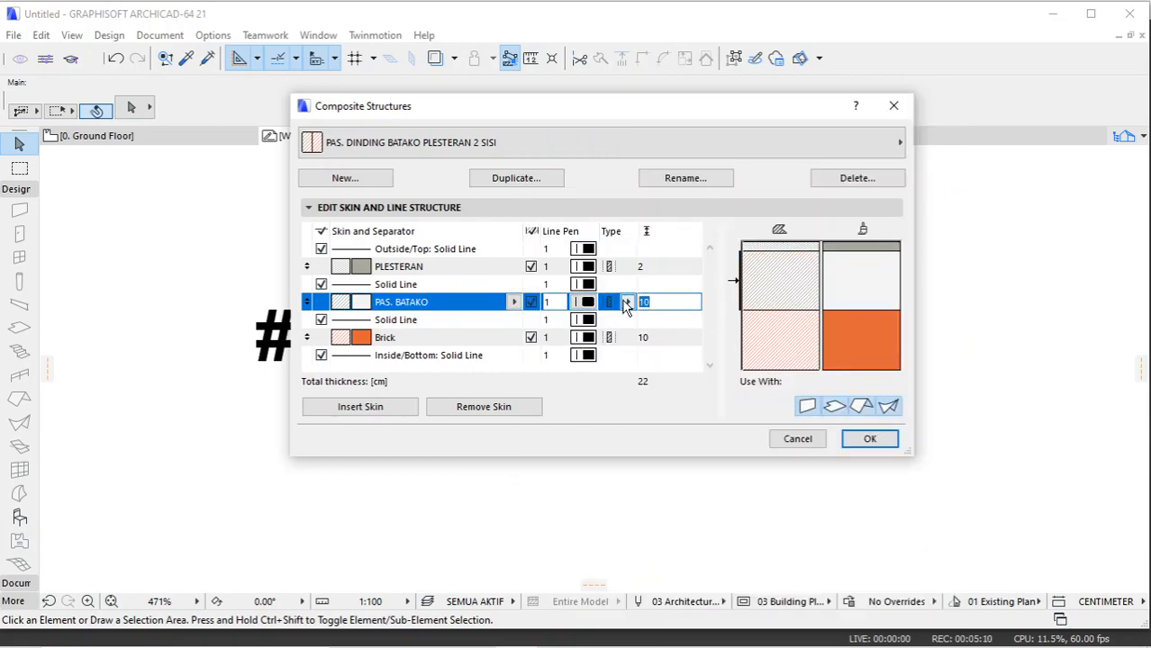
pyautogui.write('8')
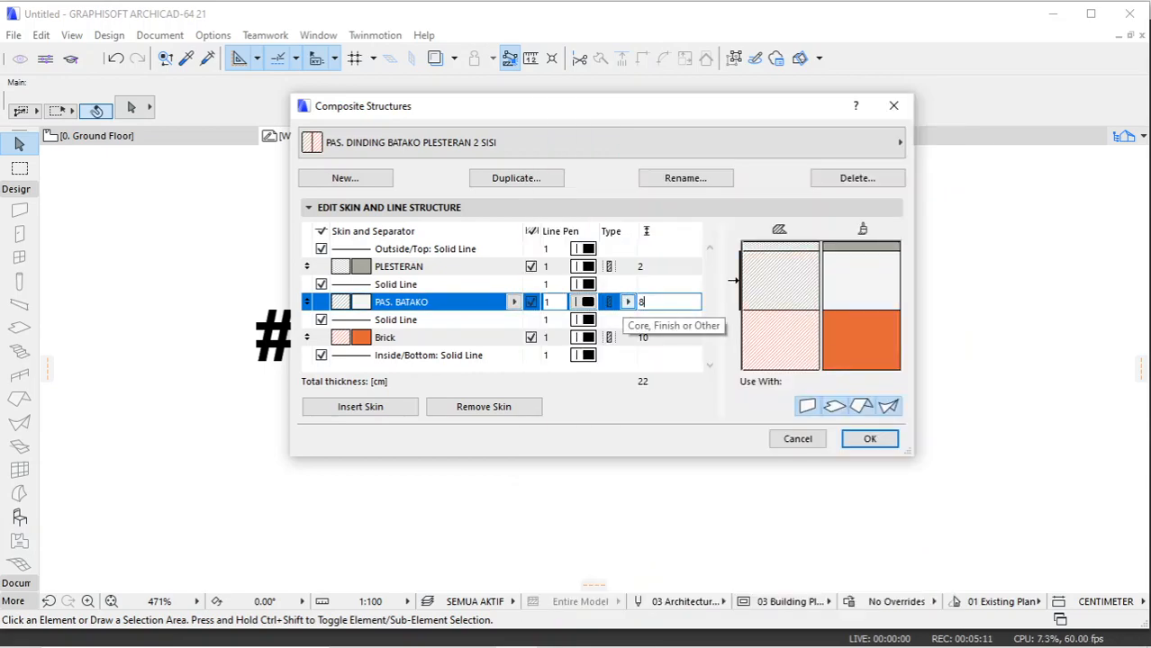
pyautogui.click(655, 339)
pyautogui.click(657, 305)
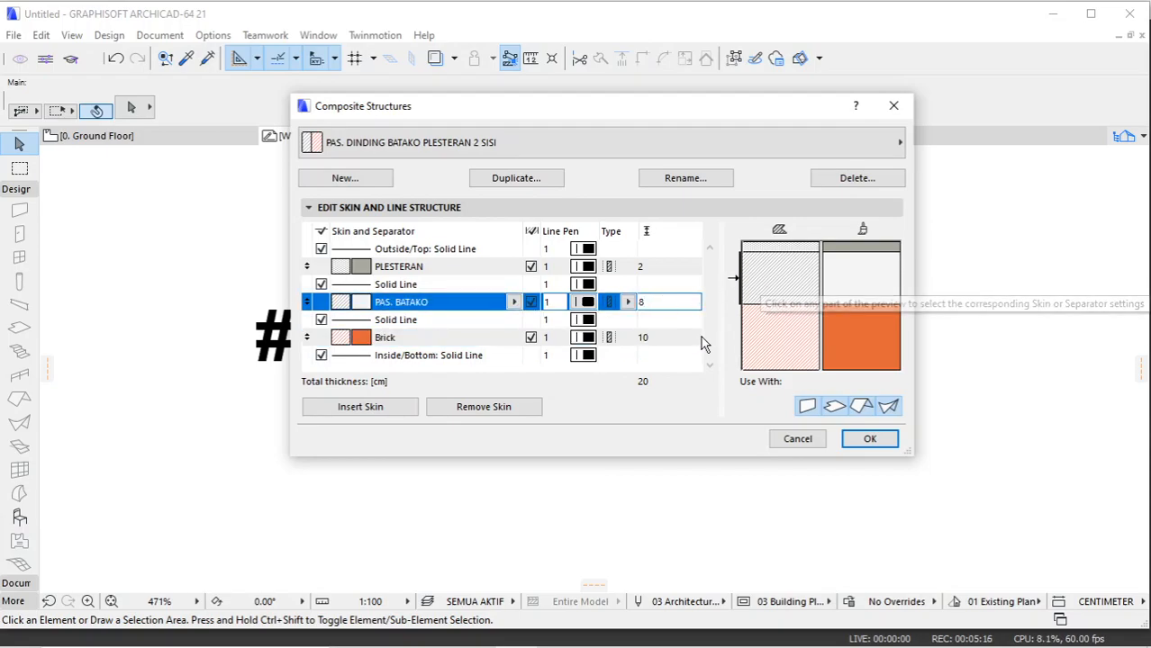
# Step: Make the innermost skin PLESTERAN, 1.5 cm thick, and restrict the composite's use to walls only
pyautogui.click(490, 337)
pyautogui.click(513, 337)
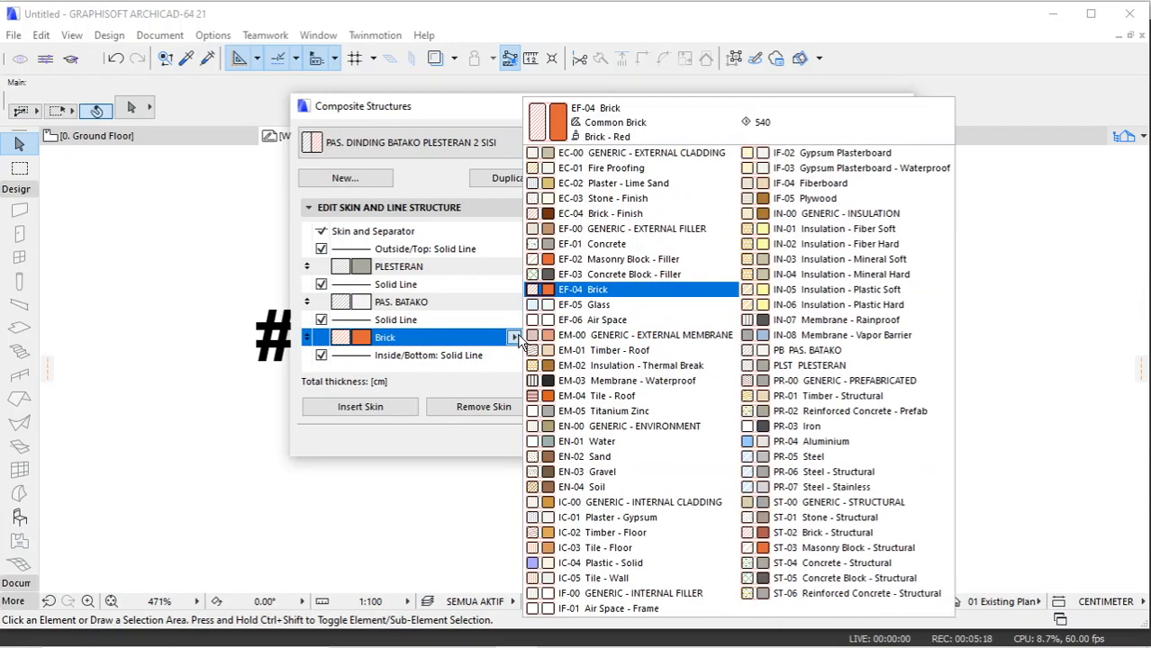
pyautogui.click(808, 365)
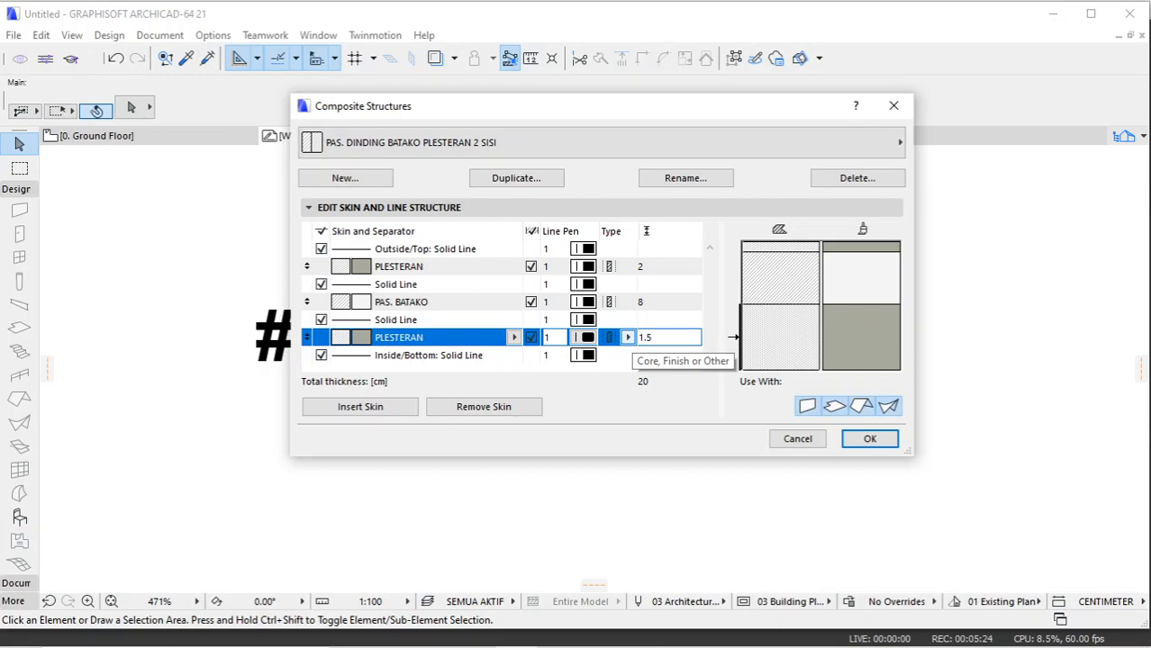
pyautogui.press('Return')
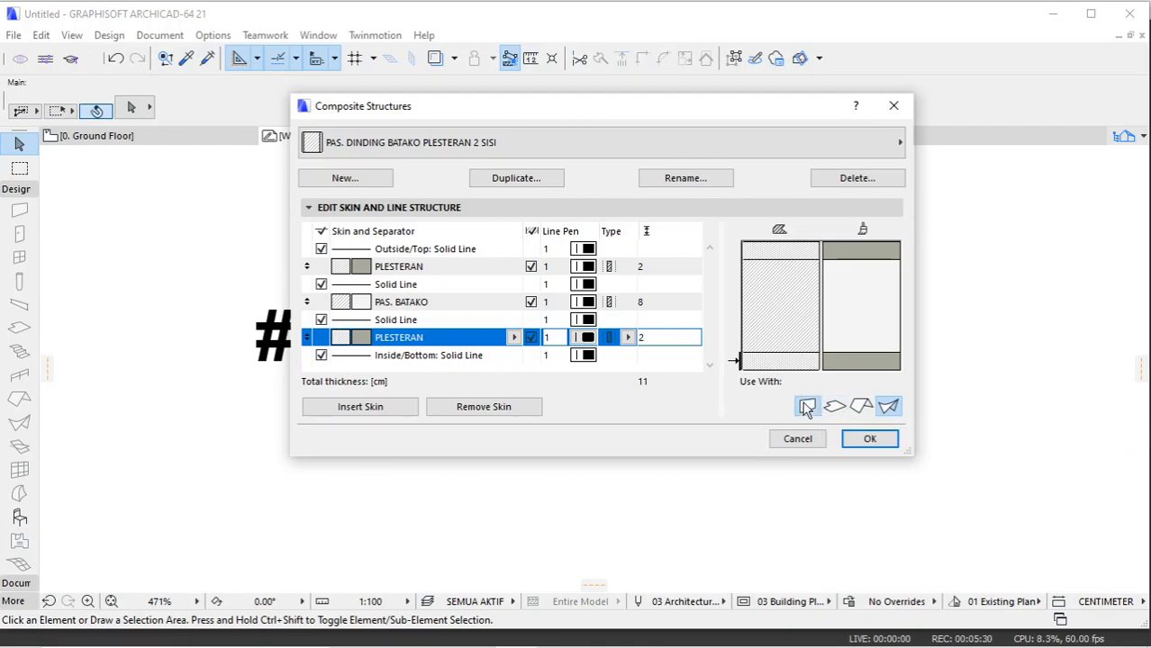
pyautogui.click(885, 406)
pyautogui.click(867, 438)
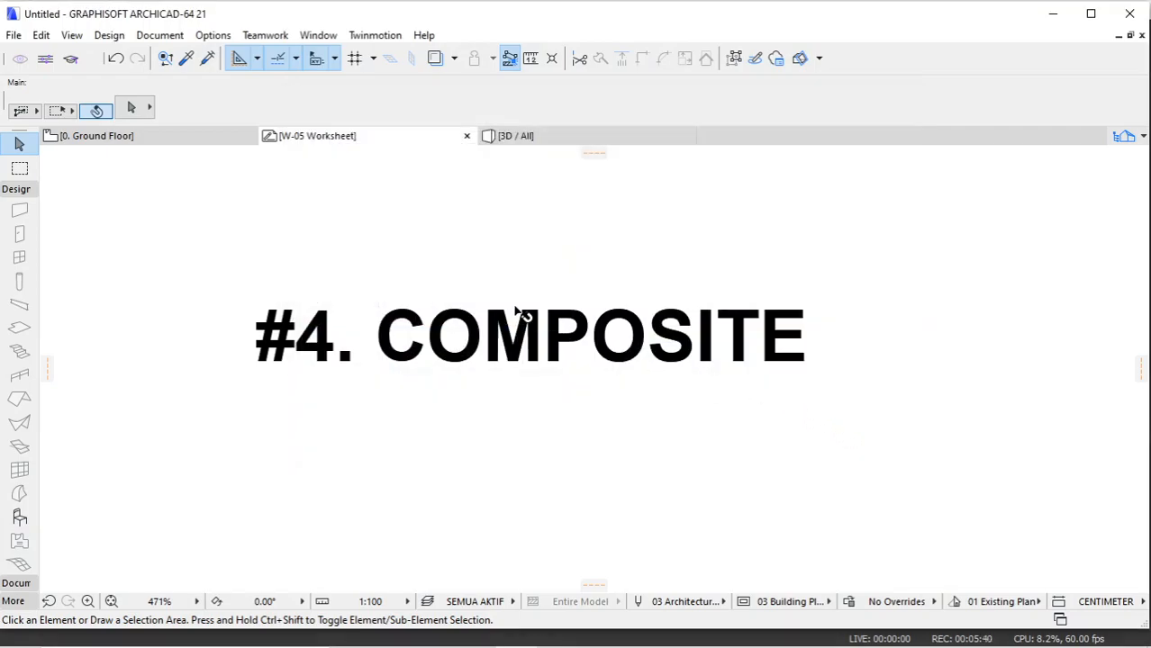
# Step: On the ground floor plan, set up the Wall tool with layer DINDING, a center reference line and the composite PAS. DINDING BATAKO PLESTERAN 2 SISI
pyautogui.click(141, 136)
pyautogui.click(20, 211)
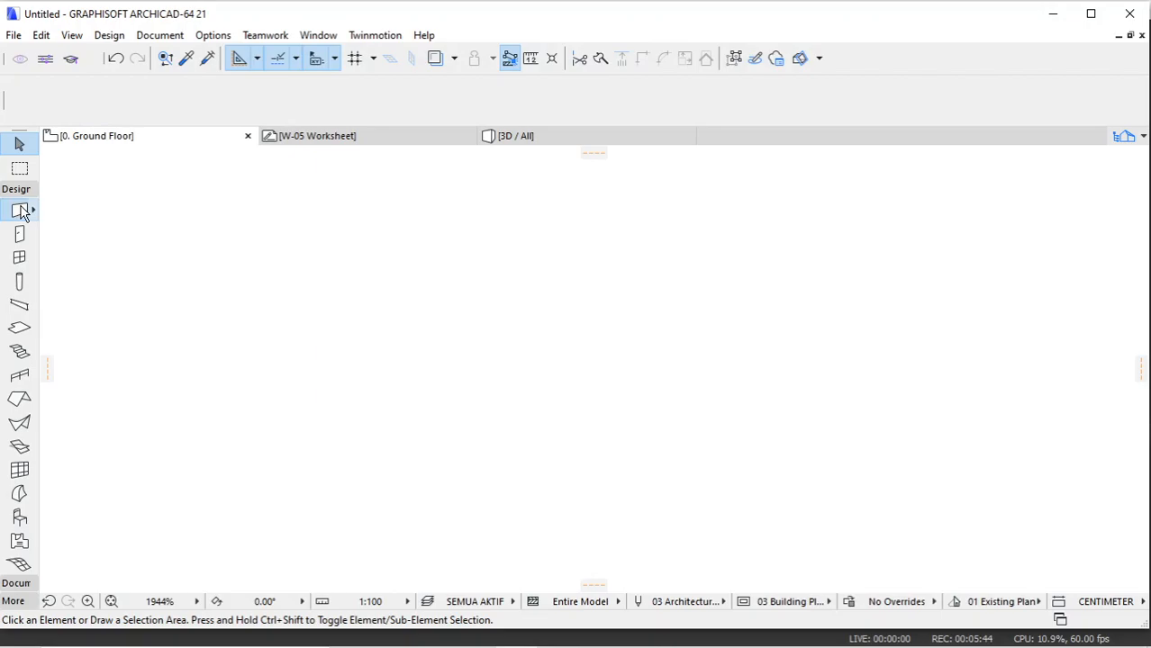
pyautogui.click(208, 107)
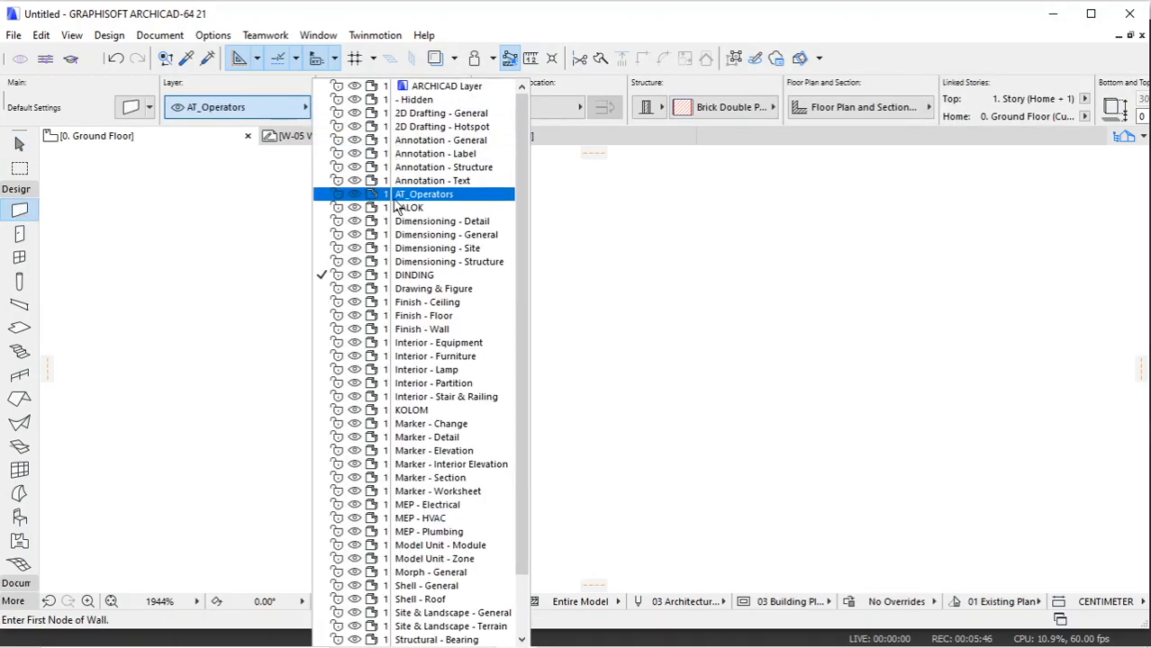
pyautogui.click(413, 275)
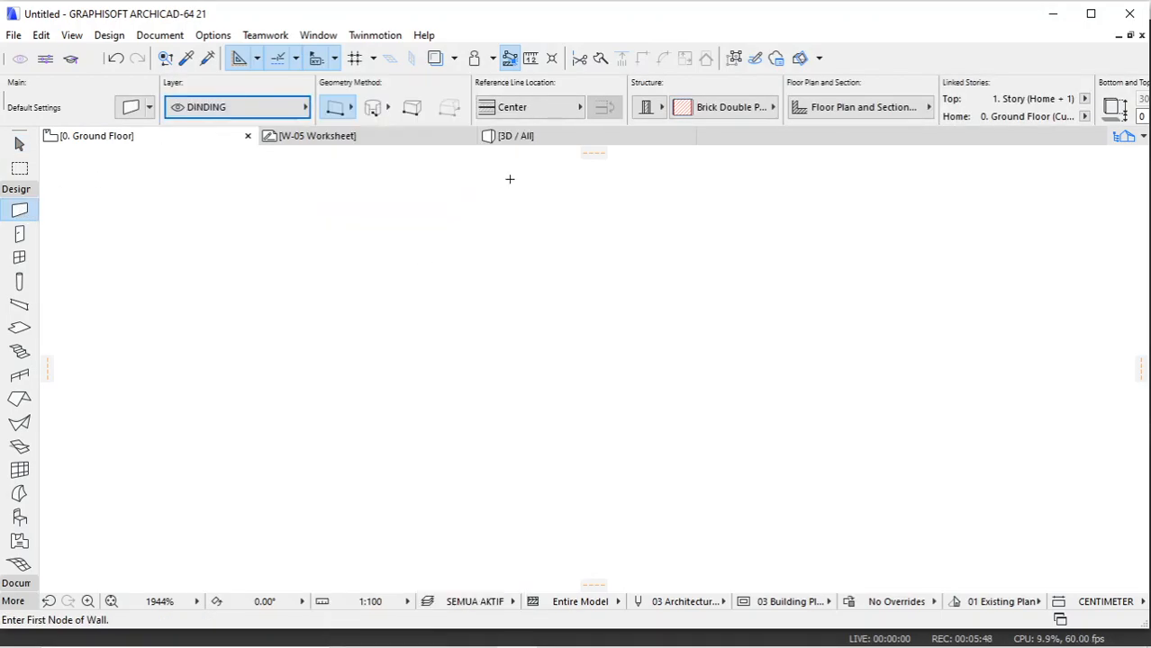
pyautogui.click(539, 113)
pyautogui.click(614, 126)
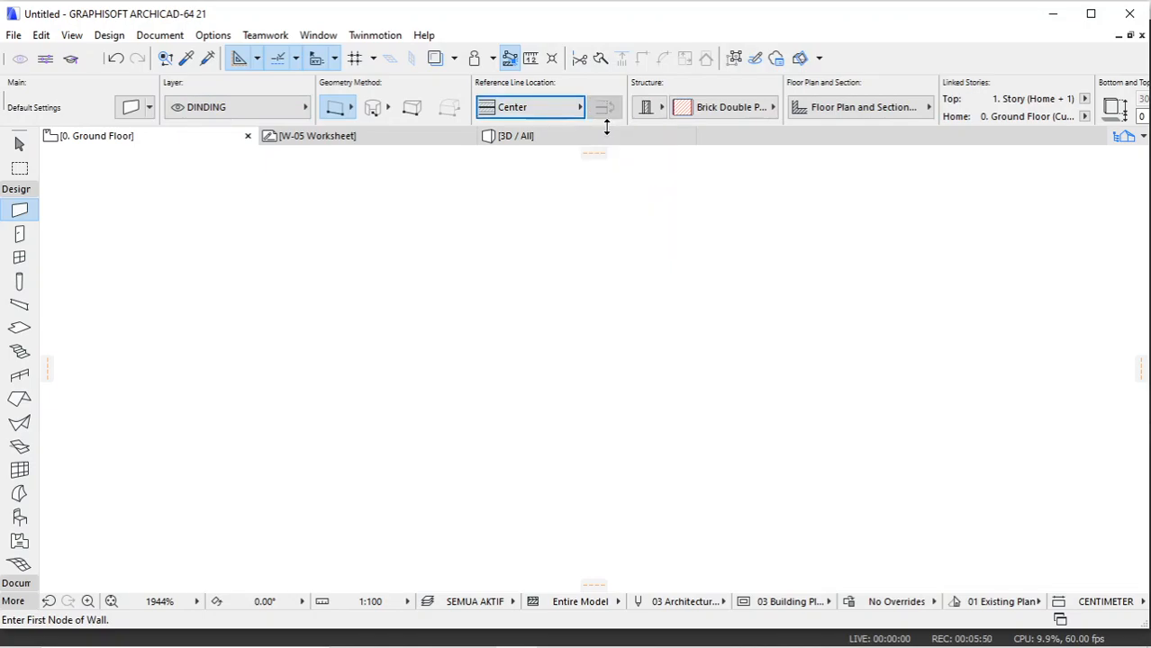
pyautogui.click(661, 109)
pyautogui.click(703, 107)
pyautogui.click(711, 110)
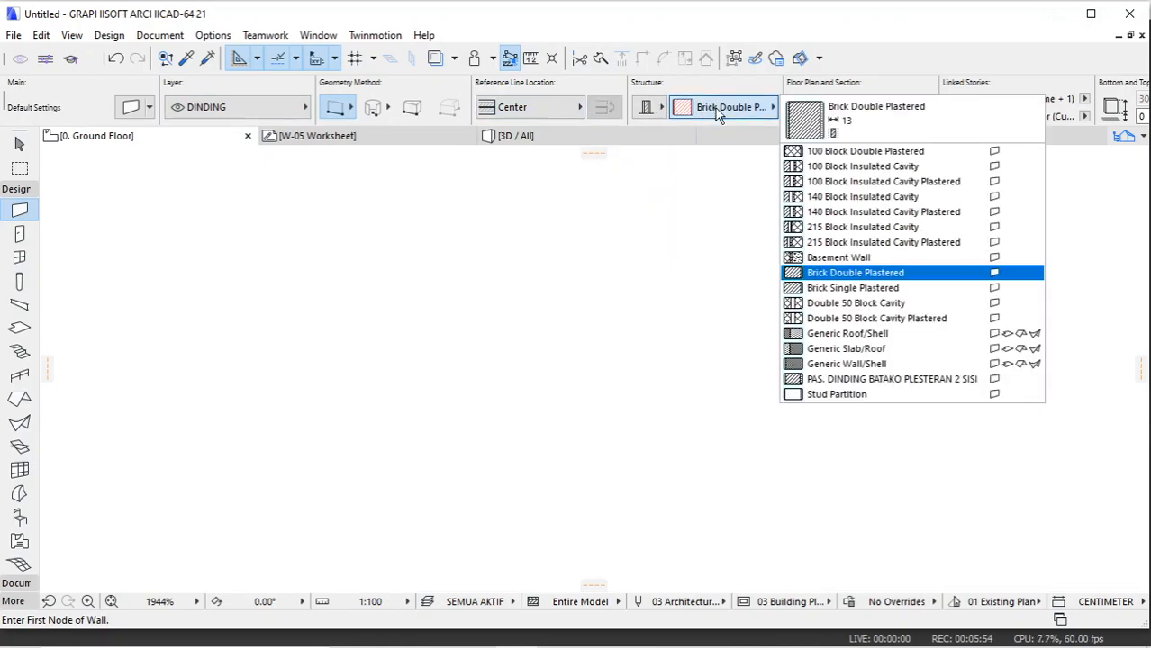
pyautogui.click(910, 380)
# Step: Draw a straight horizontal test wall on the ground floor plan using the plastered block composite
pyautogui.click(378, 306)
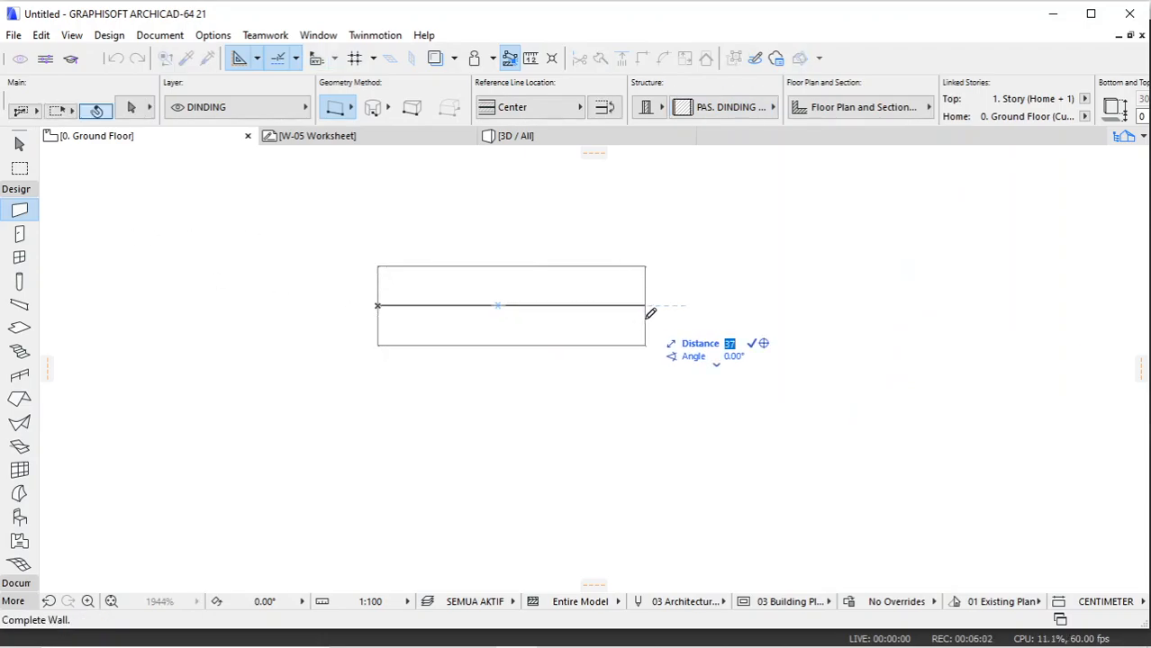
pyautogui.press('Return')
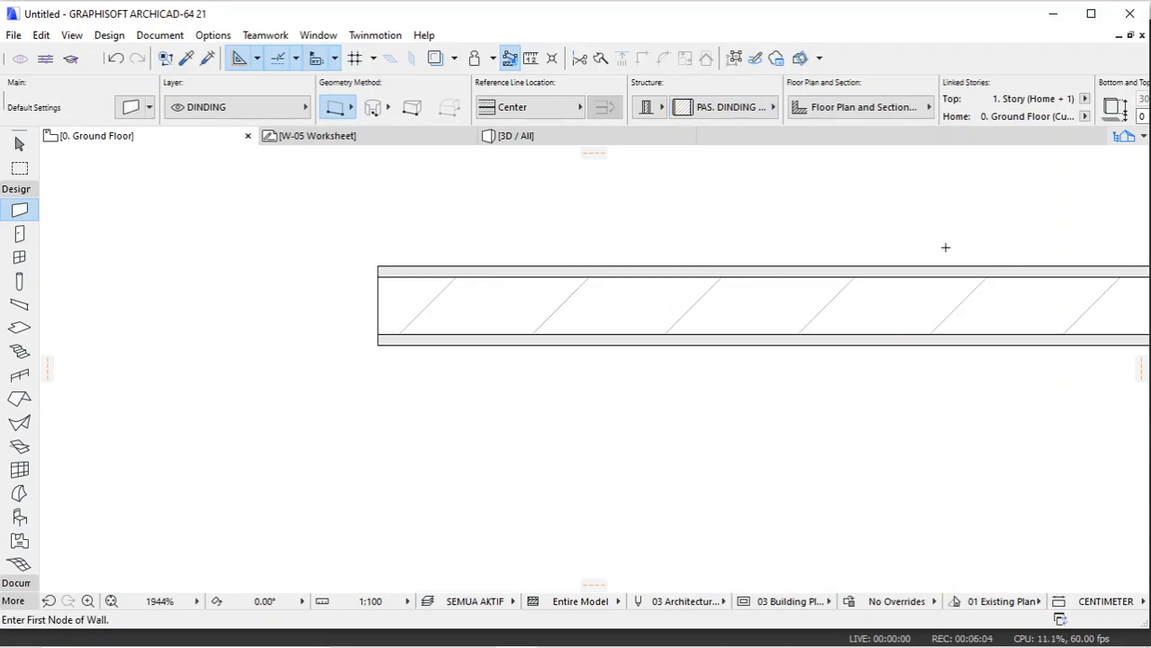
pyautogui.scroll(-5, 414, 352)
pyautogui.scroll(8, 762, 337)
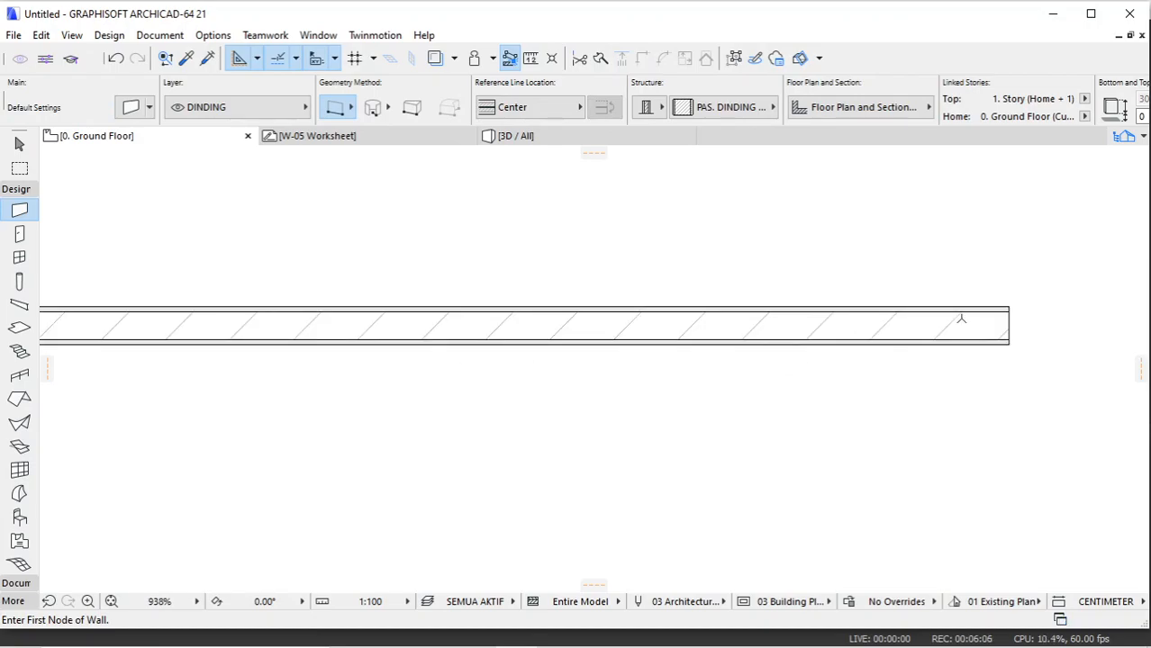
pyautogui.scroll(-7, 968, 326)
pyautogui.scroll(-1, 491, 336)
pyautogui.scroll(1, 655, 335)
pyautogui.moveTo(655, 335); pyautogui.dragTo(530, 316, button='middle')
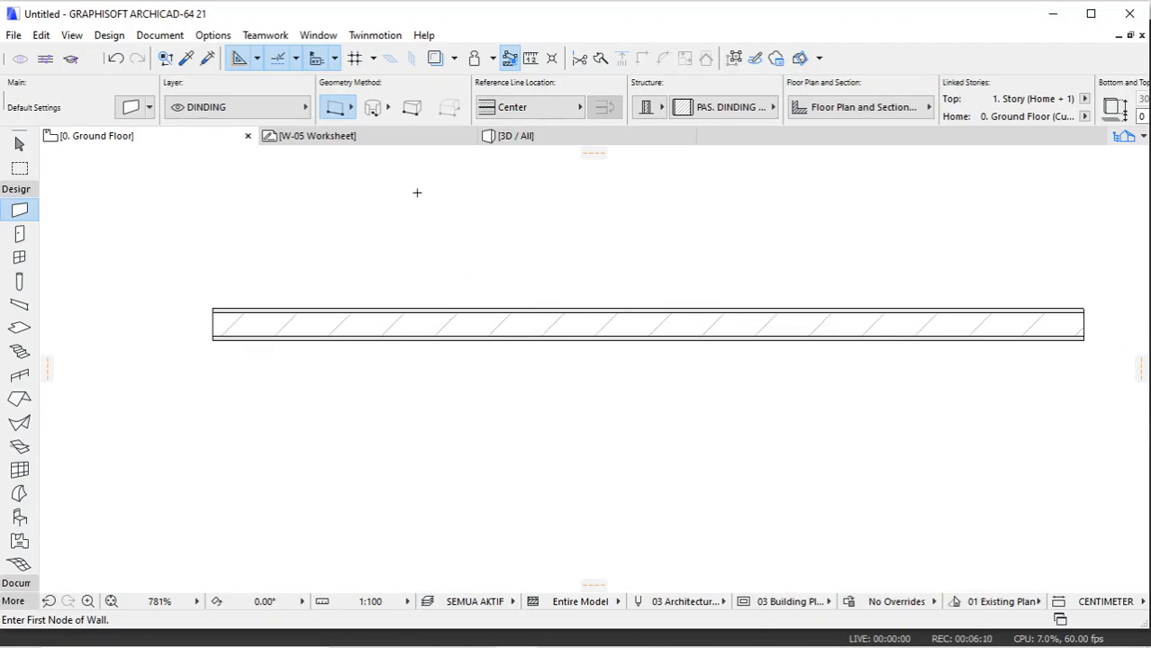
# Step: Examine the plaster surface and block core of the test wall from several angles in the 3D view
pyautogui.click(503, 141)
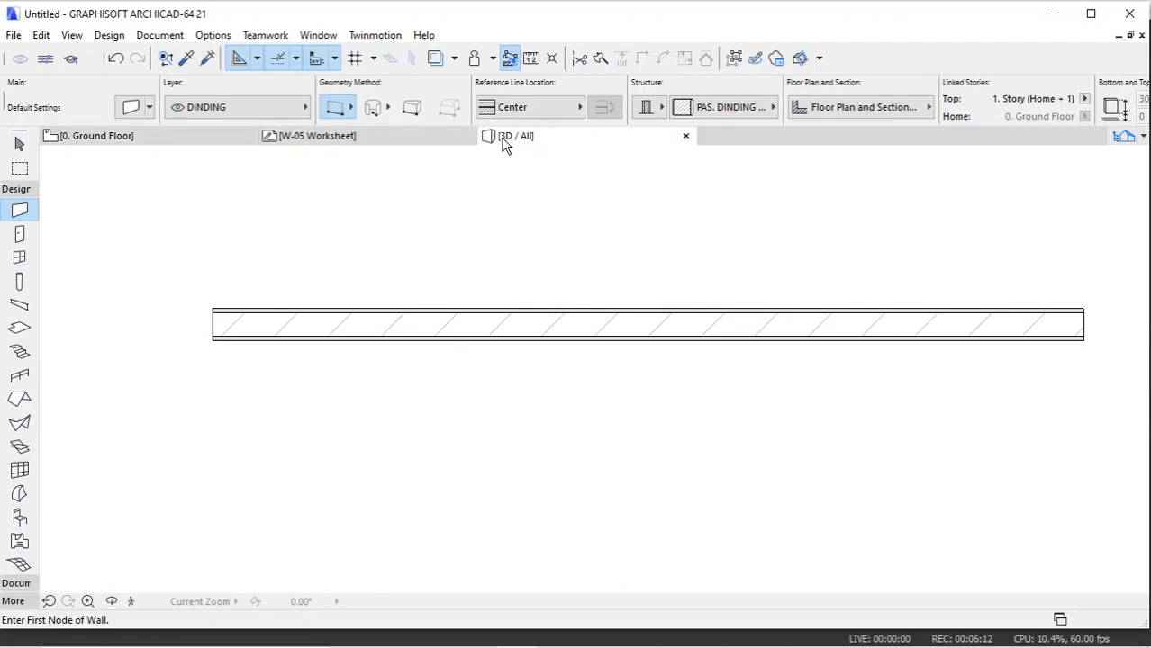
pyautogui.press('o')
pyautogui.moveTo(762, 359); pyautogui.dragTo(504, 290)
pyautogui.moveTo(541, 335); pyautogui.dragTo(646, 340)
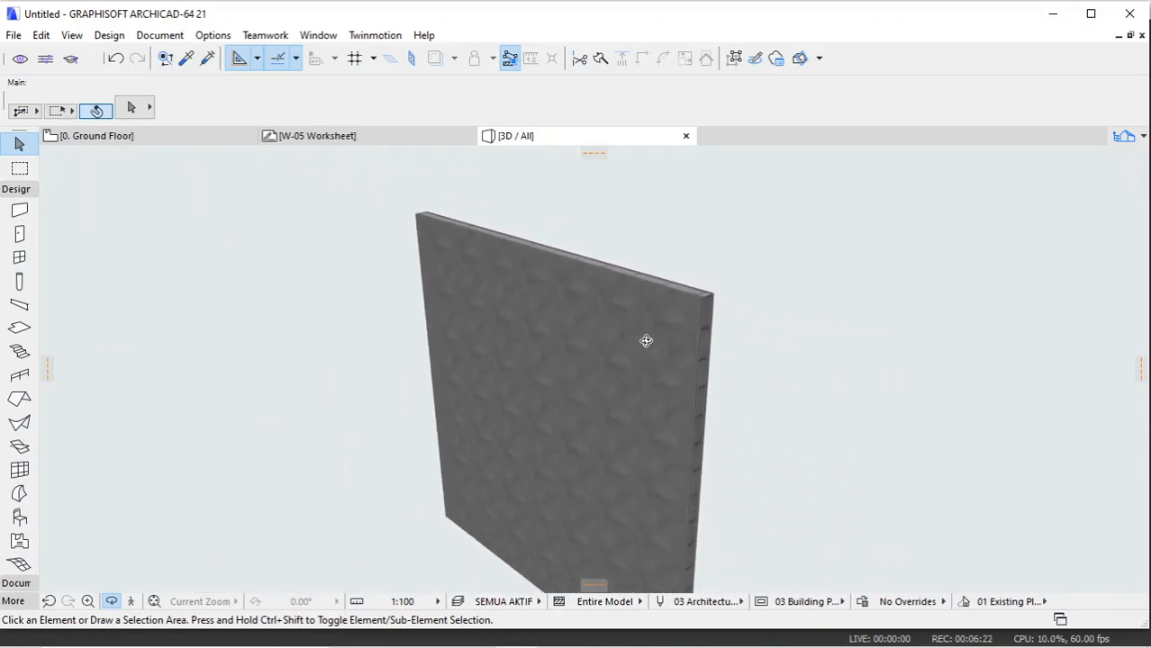
pyautogui.scroll(5, 645, 341)
pyautogui.scroll(-4, 655, 332)
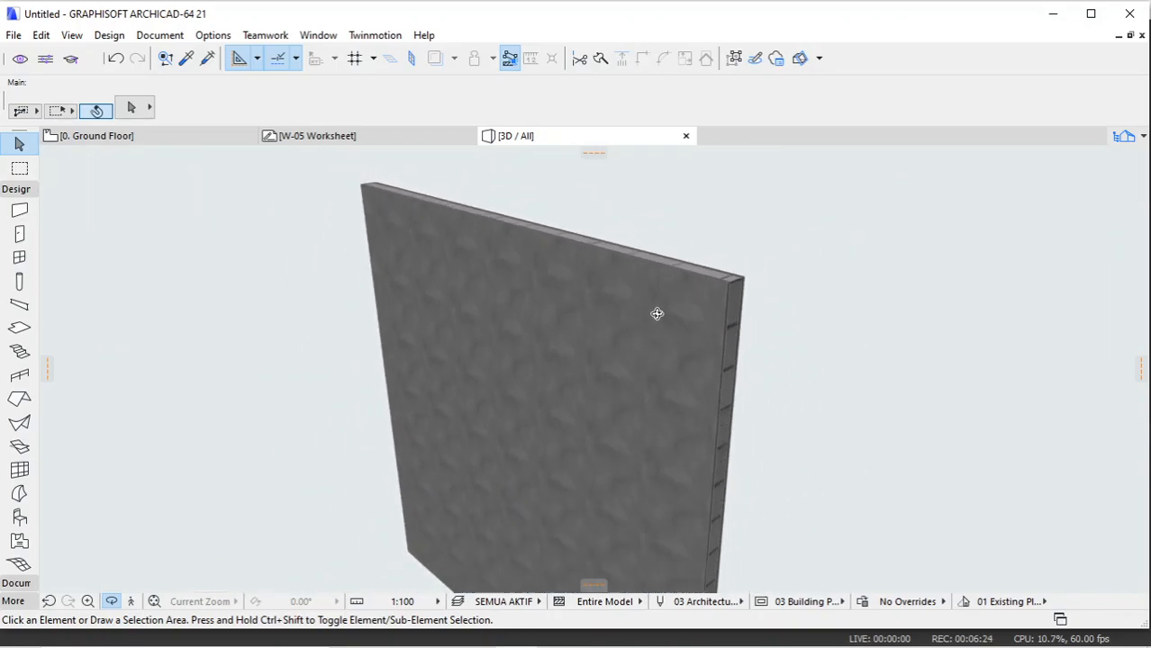
# Step: Back on the ground floor plan, draw a vertical section line across the middle of the wall, facing its right-hand end
pyautogui.click(202, 135)
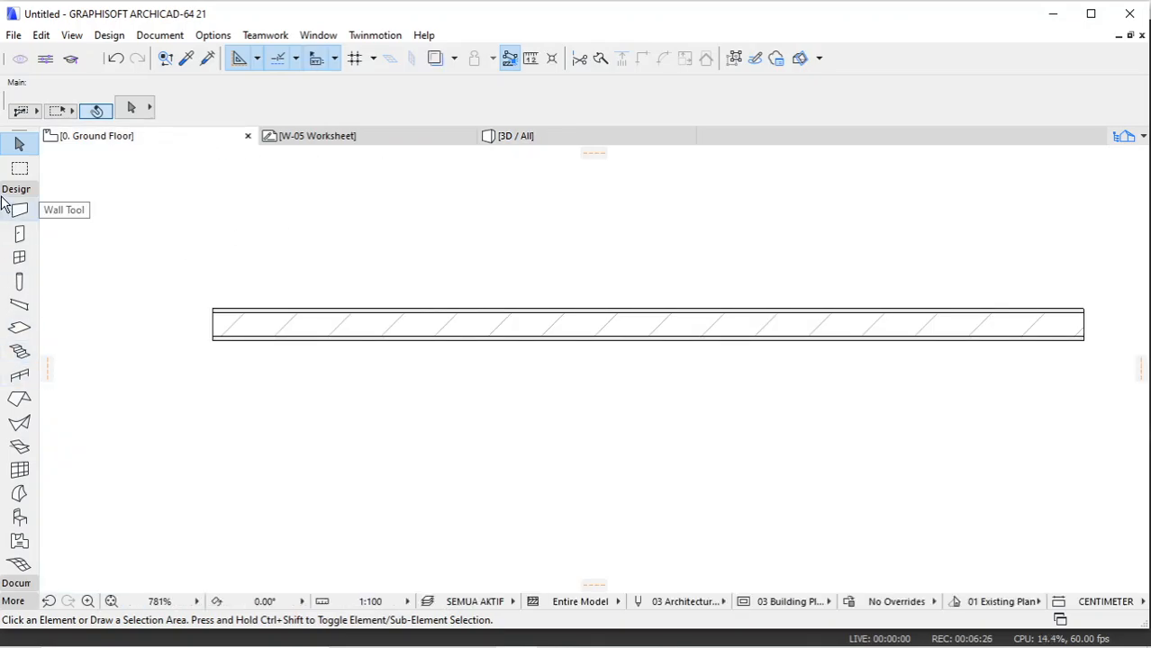
pyautogui.click(9, 191)
pyautogui.click(15, 208)
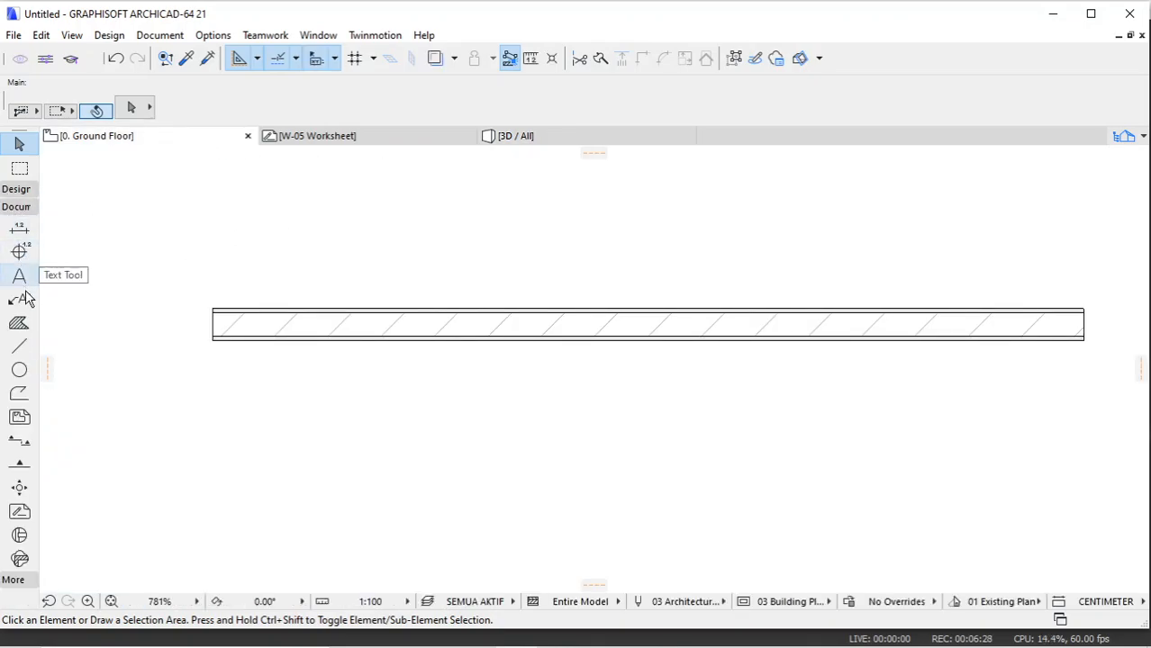
pyautogui.click(19, 441)
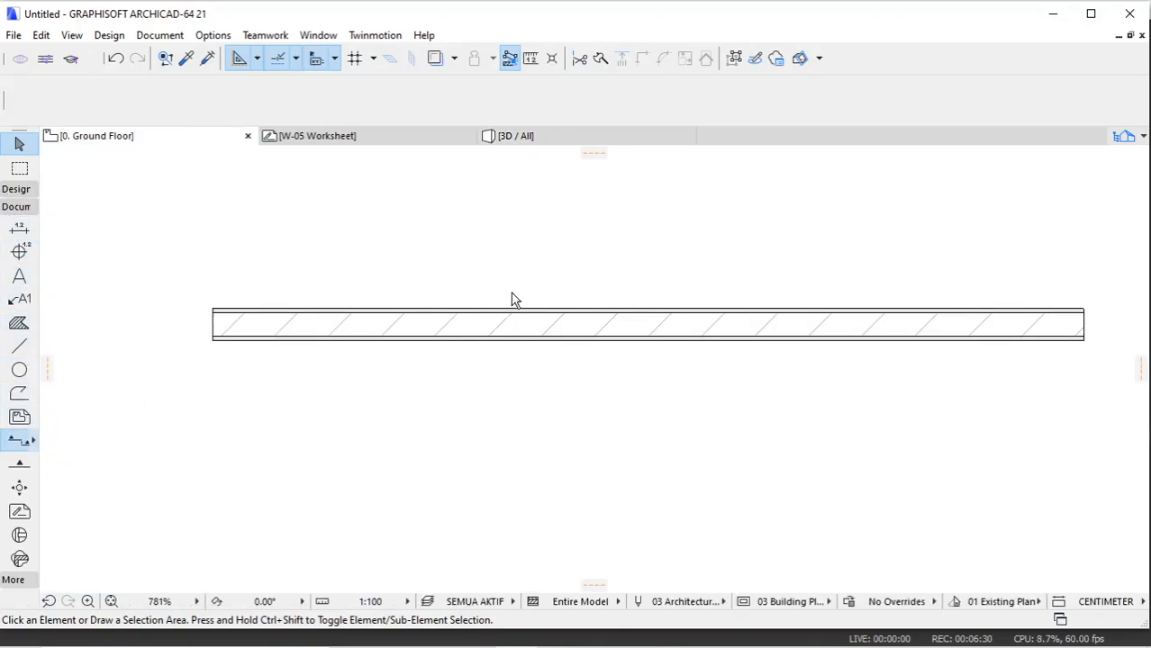
pyautogui.click(604, 222)
pyautogui.click(621, 459)
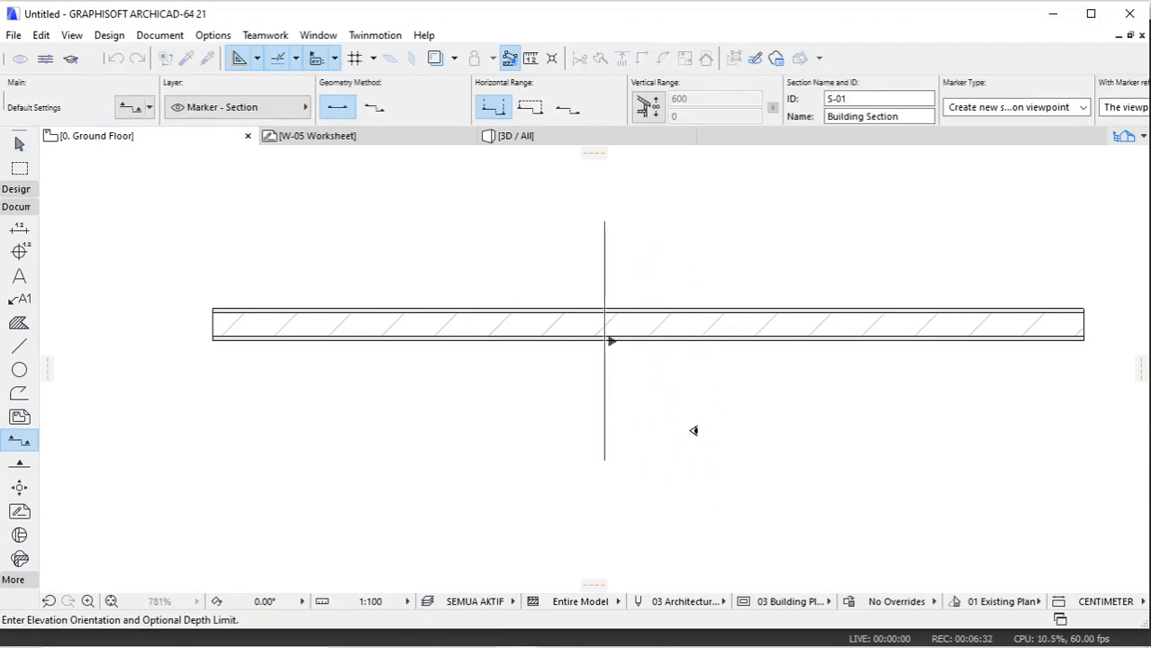
pyautogui.click(694, 430)
# Step: Open the building section from its marker and examine the wall's plaster and block layers in the cut
pyautogui.click(605, 211)
pyautogui.click(607, 214)
pyautogui.click(607, 214)
pyautogui.click(606, 214)
pyautogui.click(748, 247)
pyautogui.click(485, 187)
pyautogui.rightClick(777, 191)
pyautogui.click(816, 249)
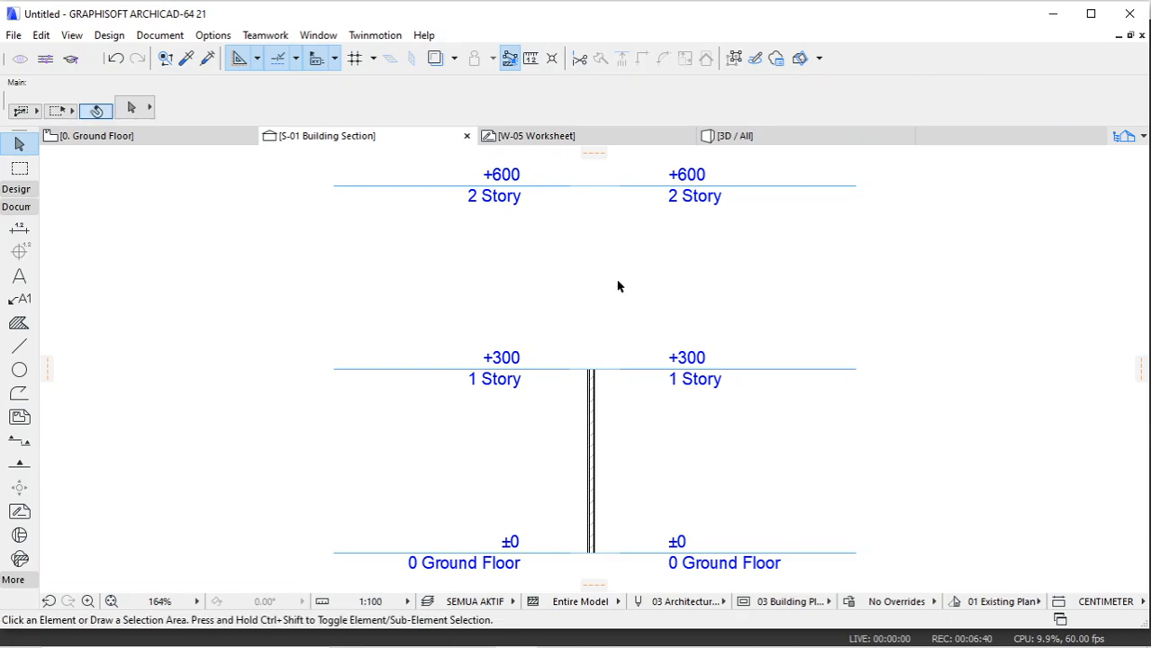
pyautogui.scroll(10, 614, 389)
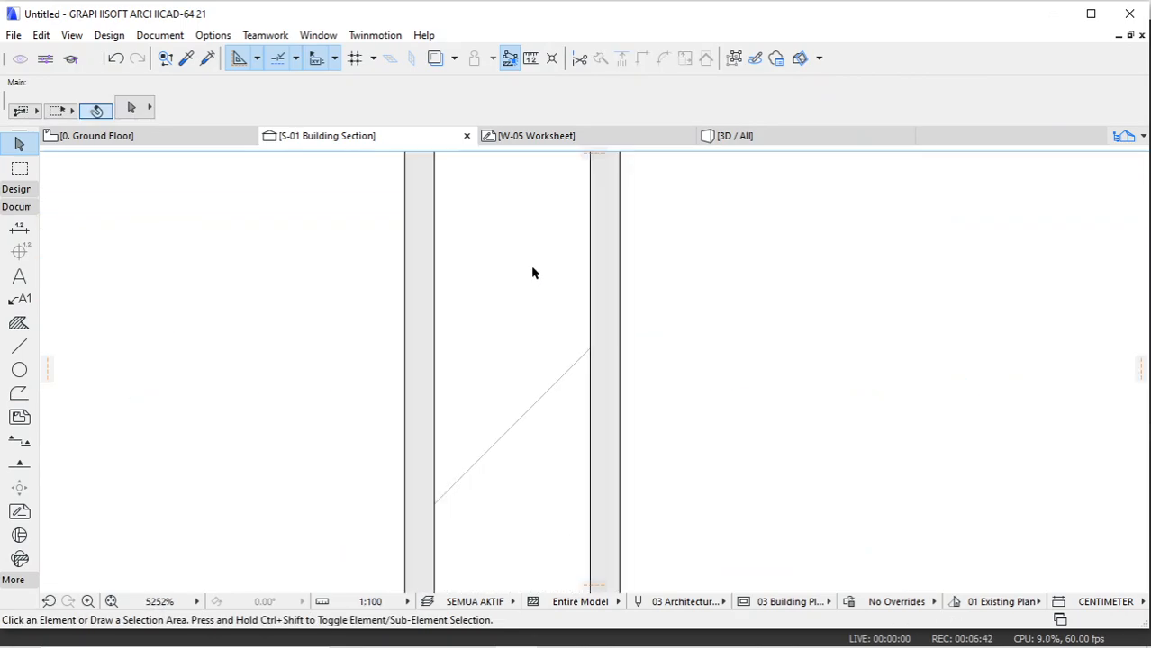
pyautogui.scroll(-9, 515, 243)
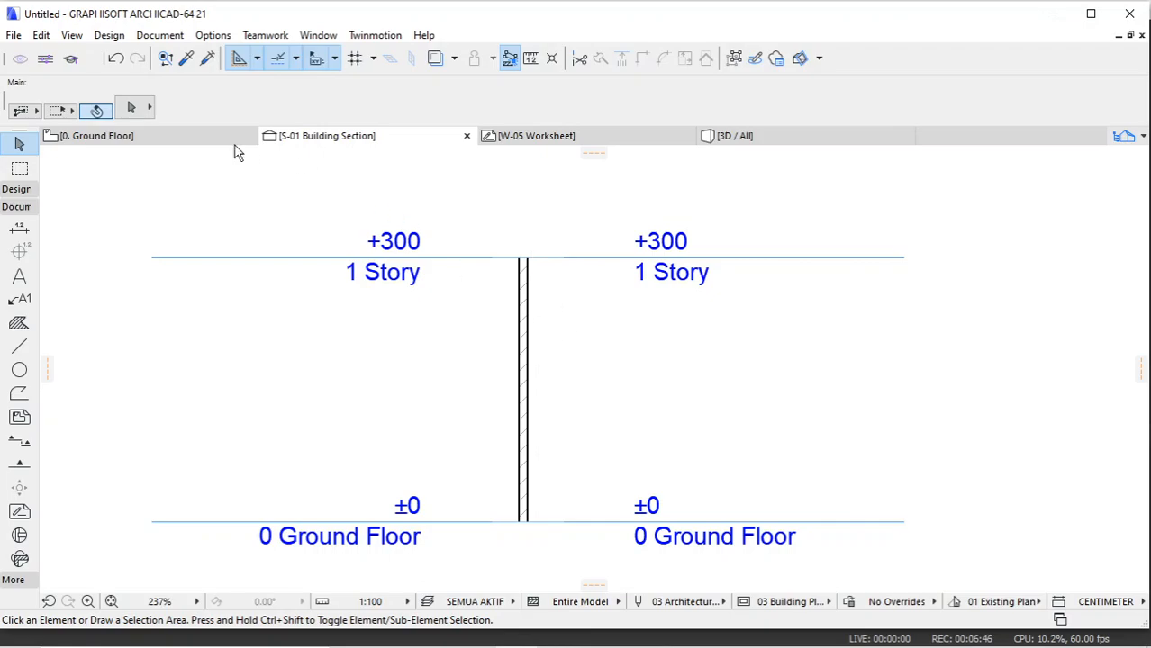
# Step: Delete the section marker S-01 from the ground floor plan, including its drawing content
pyautogui.click(205, 139)
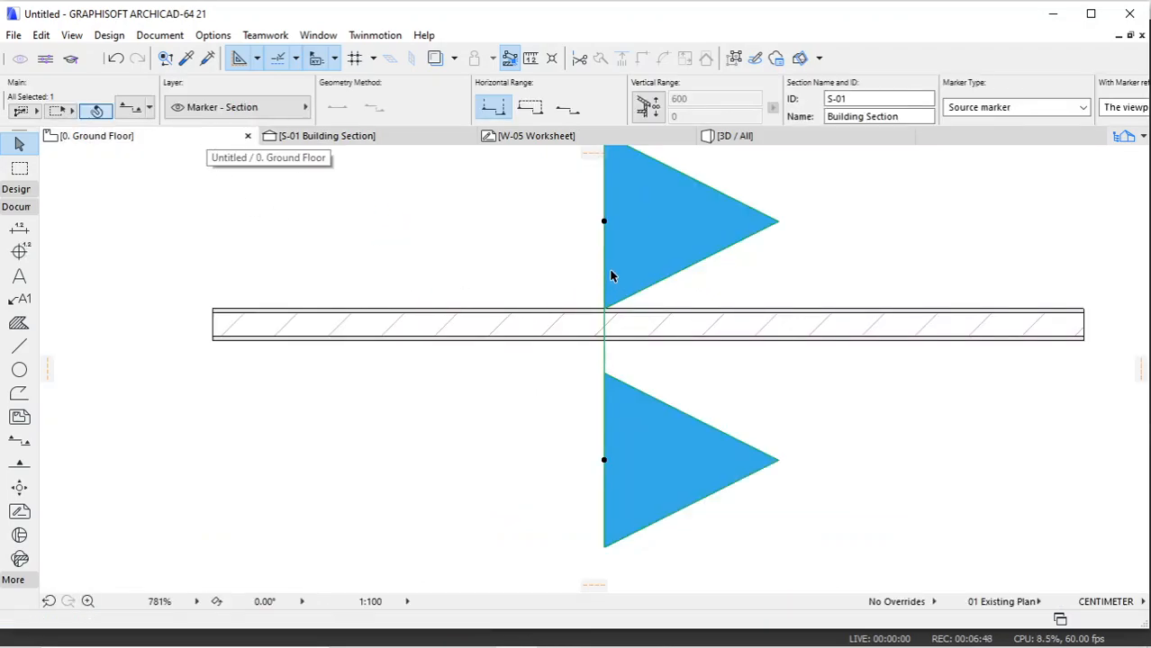
pyautogui.press('Delete')
pyautogui.click(554, 255)
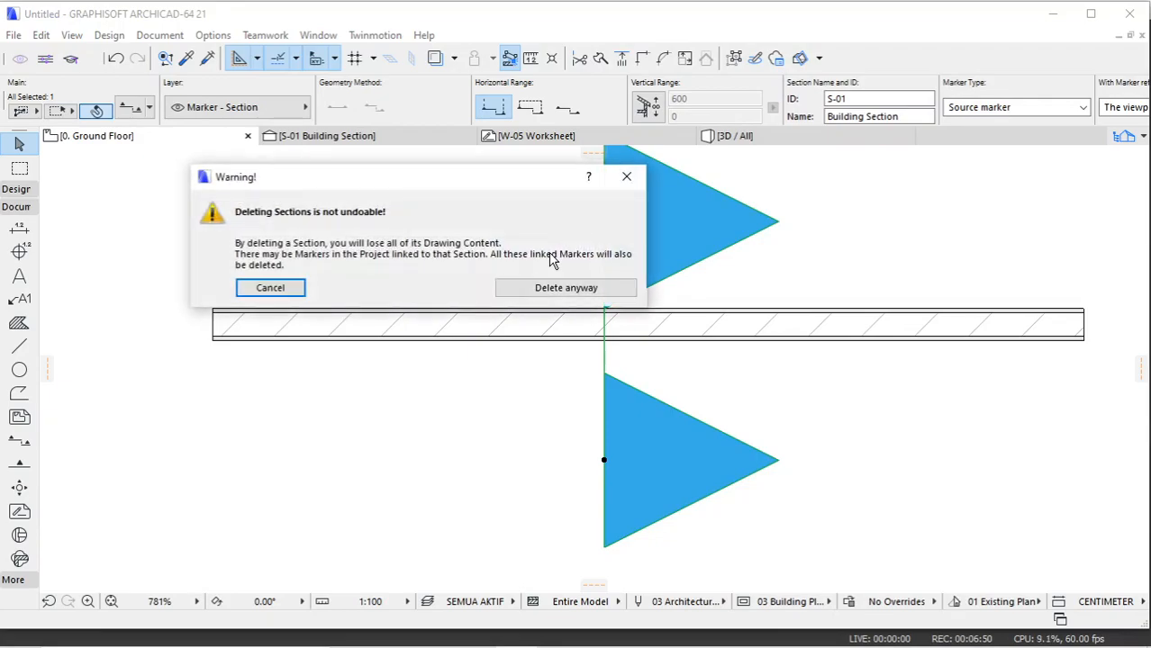
pyautogui.click(564, 288)
# Step: Delete the test wall from the ground floor plan
pyautogui.scroll(-3, 501, 361)
pyautogui.moveTo(512, 359); pyautogui.dragTo(480, 312, button='middle')
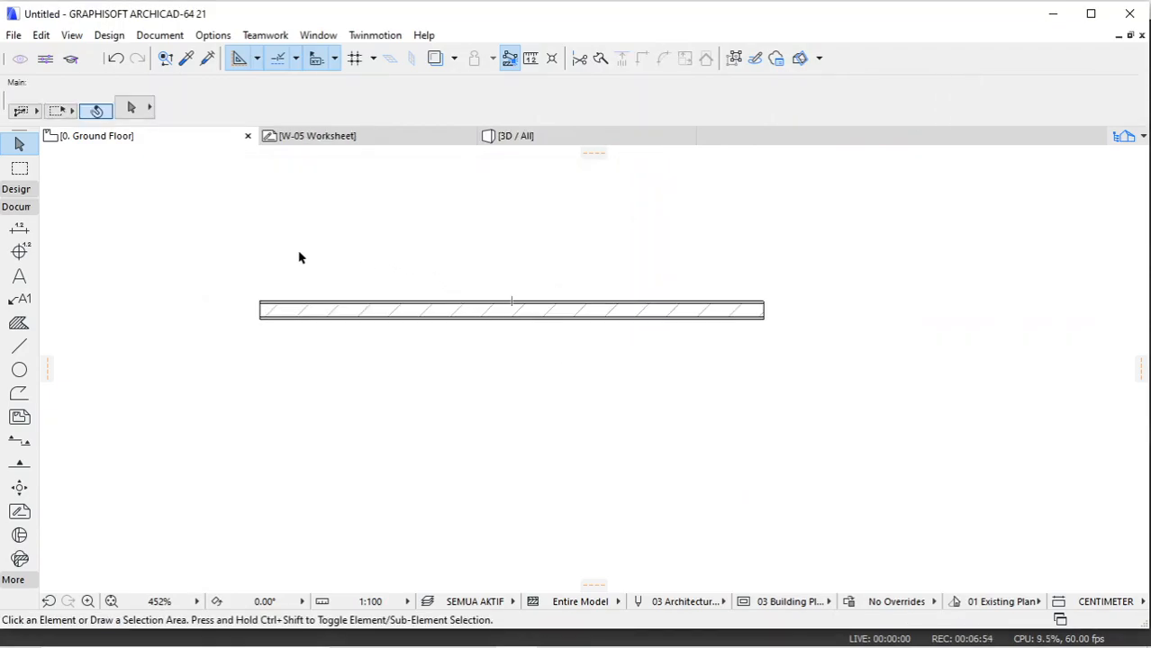
pyautogui.click(29, 191)
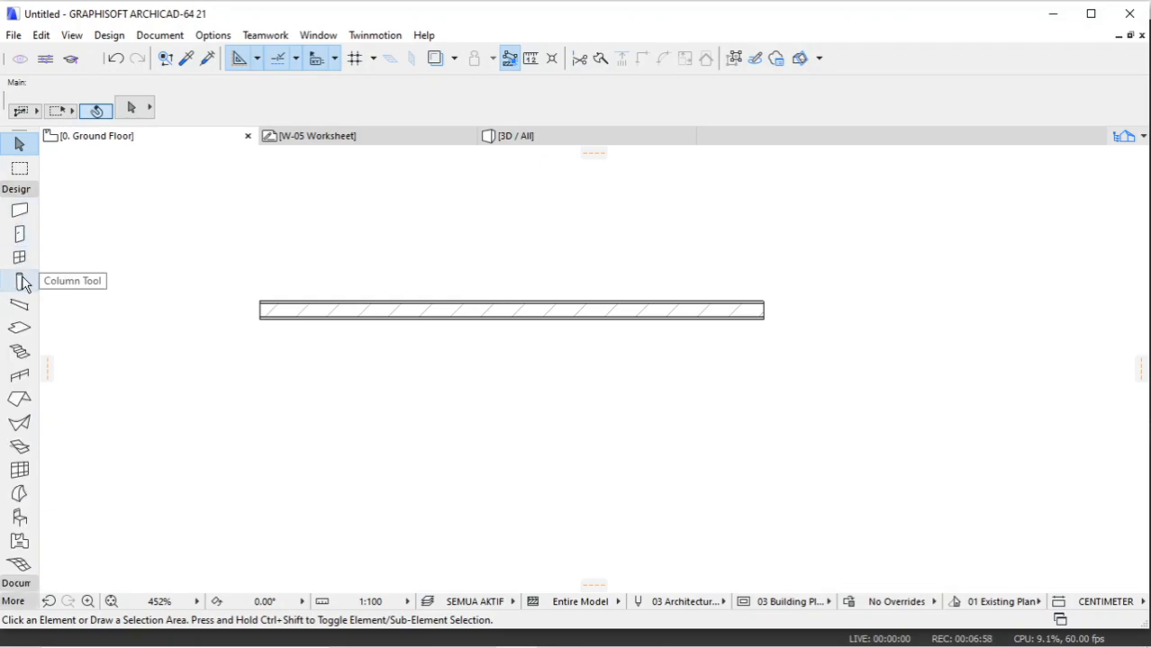
pyautogui.click(206, 37)
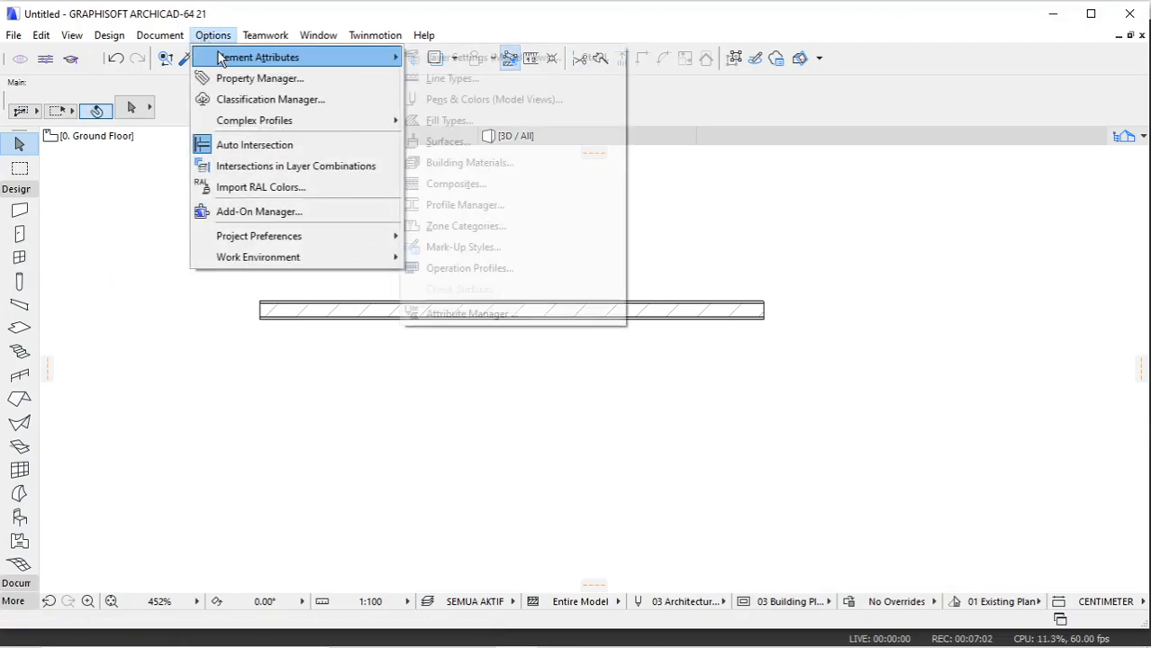
pyautogui.click(139, 195)
pyautogui.moveTo(218, 249); pyautogui.dragTo(804, 385)
pyautogui.press('Delete')
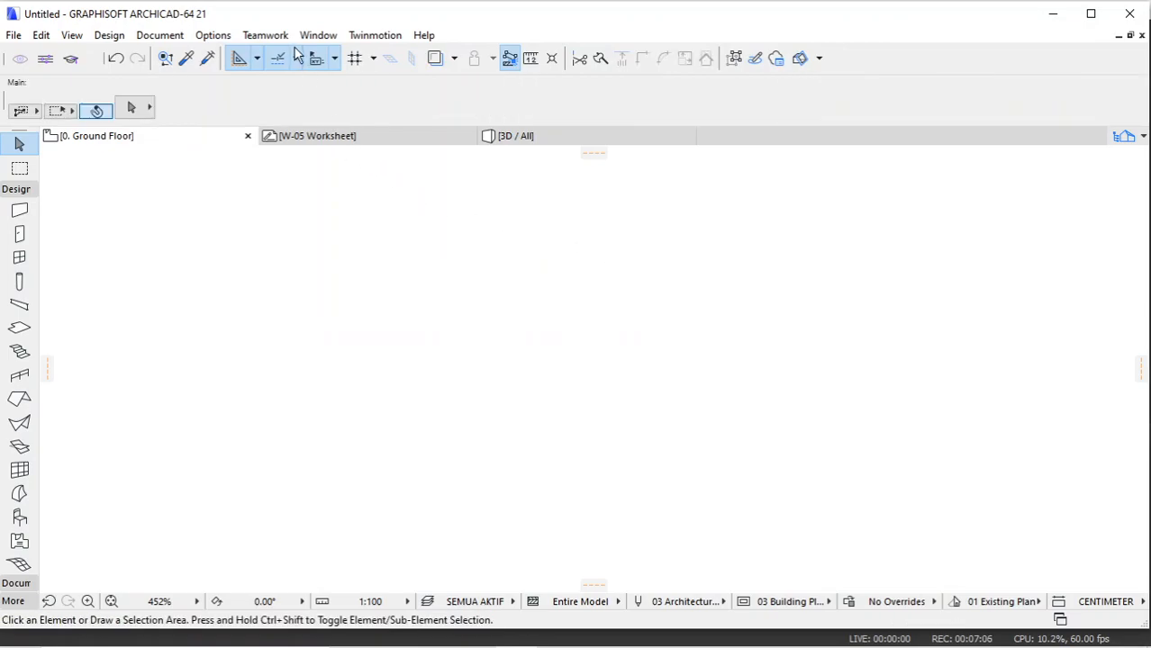
# Step: Duplicate the Structural Concrete fill as a new fill named BETON and make it available for cover fills too
pyautogui.click(216, 36)
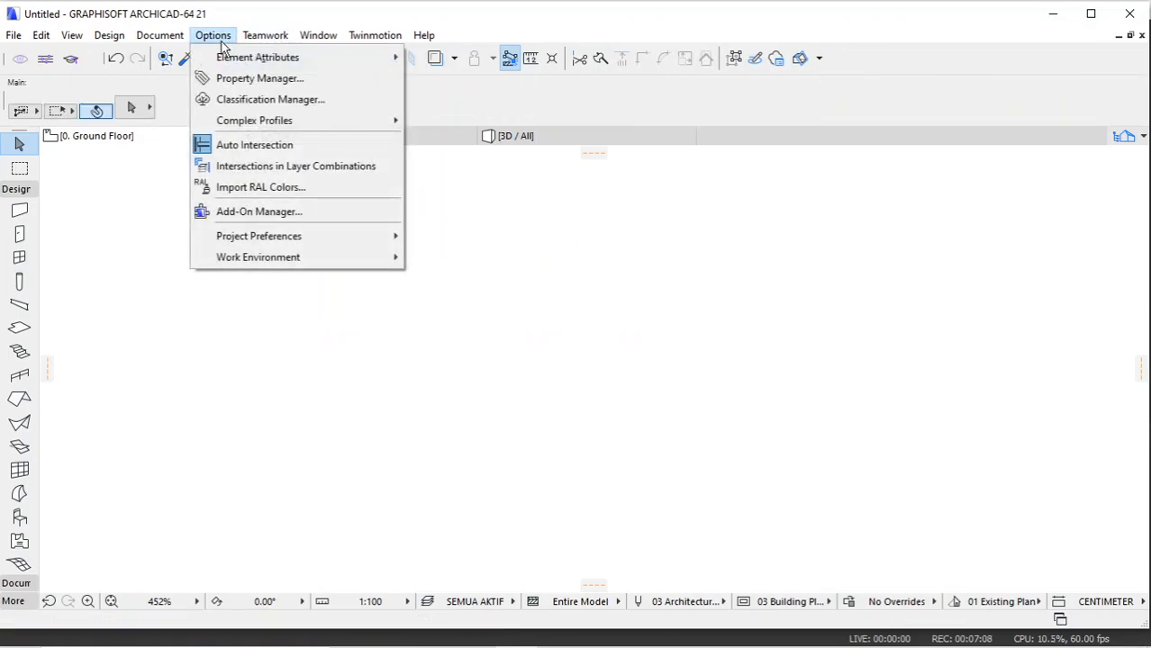
pyautogui.moveTo(262, 62)
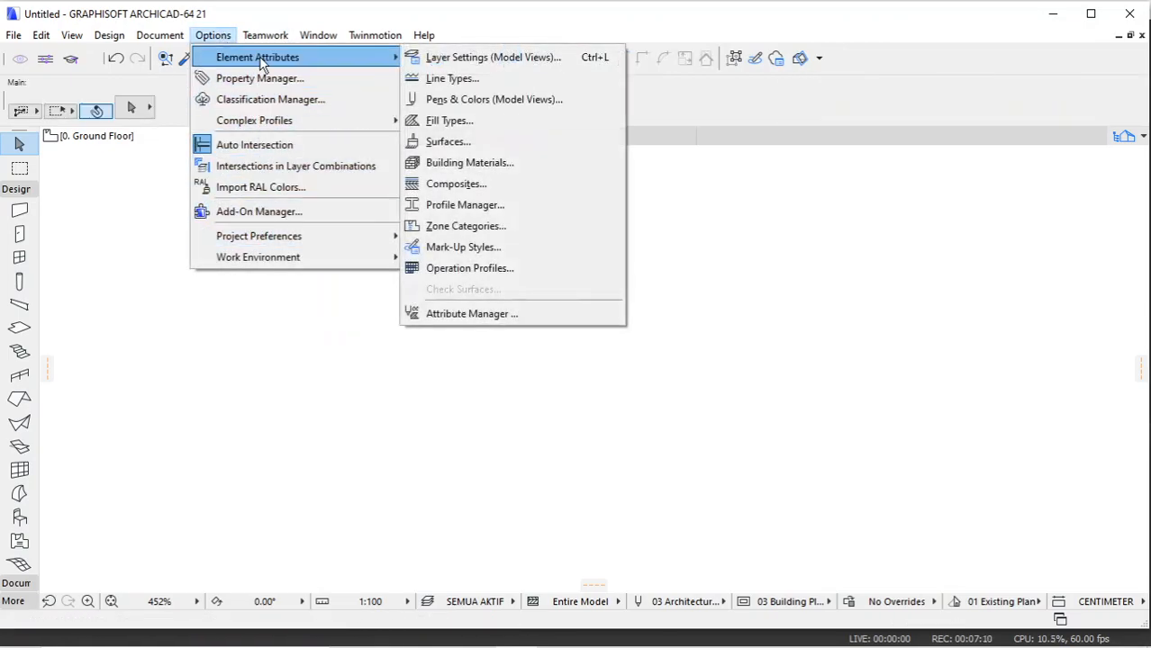
pyautogui.click(435, 121)
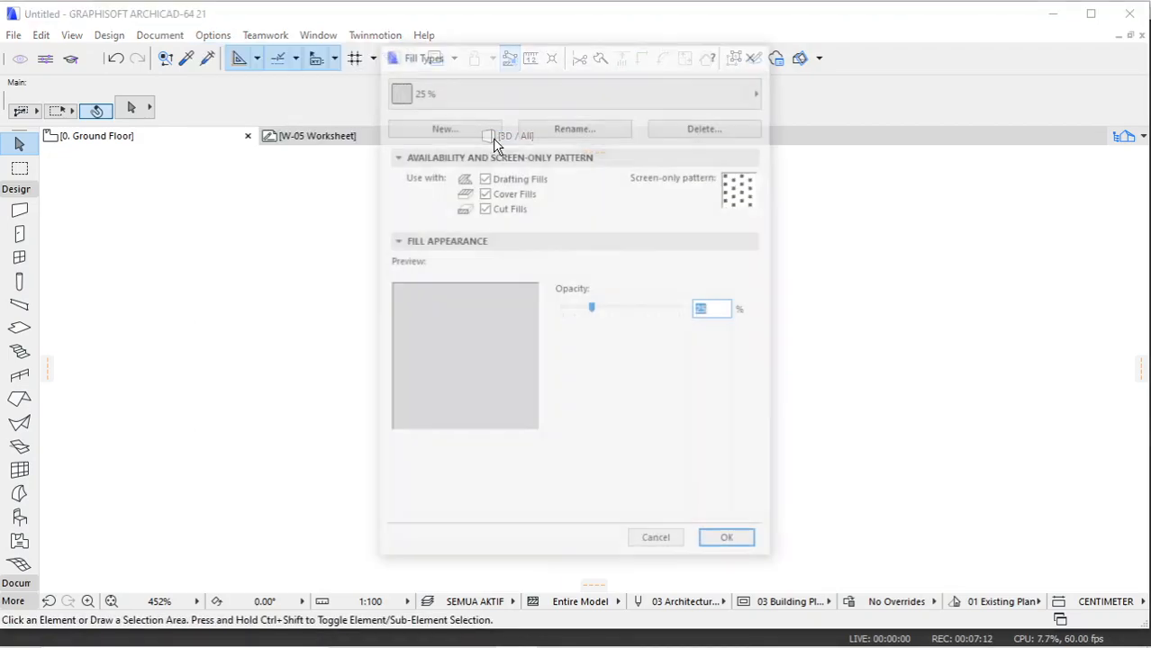
pyautogui.click(493, 90)
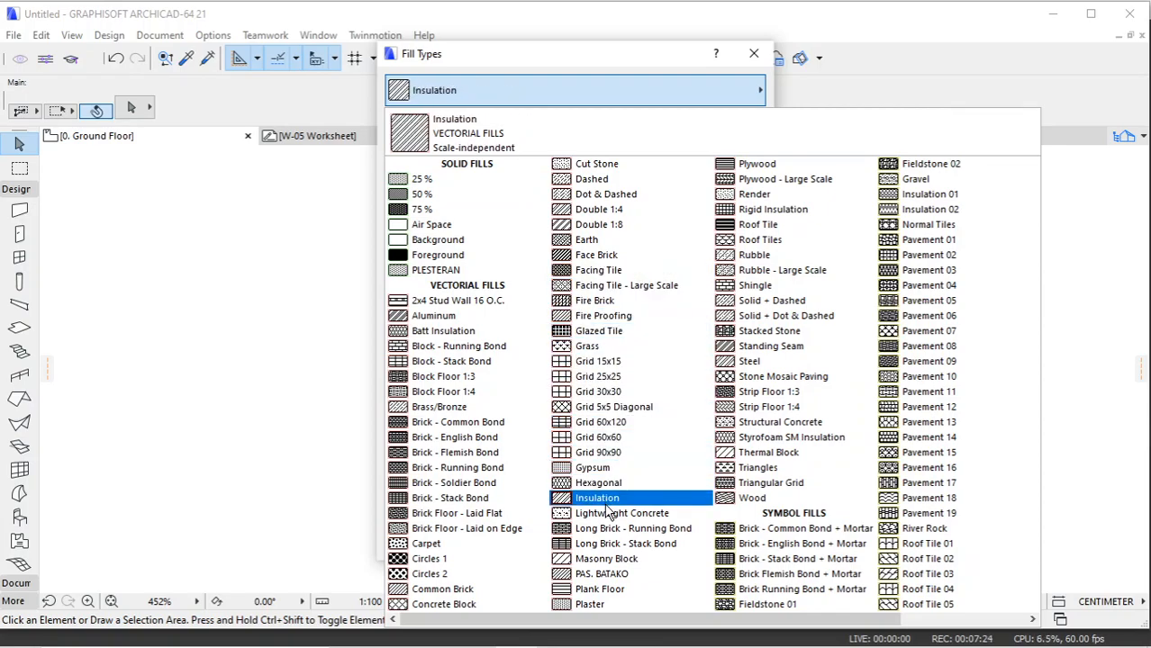
pyautogui.click(772, 423)
pyautogui.click(444, 126)
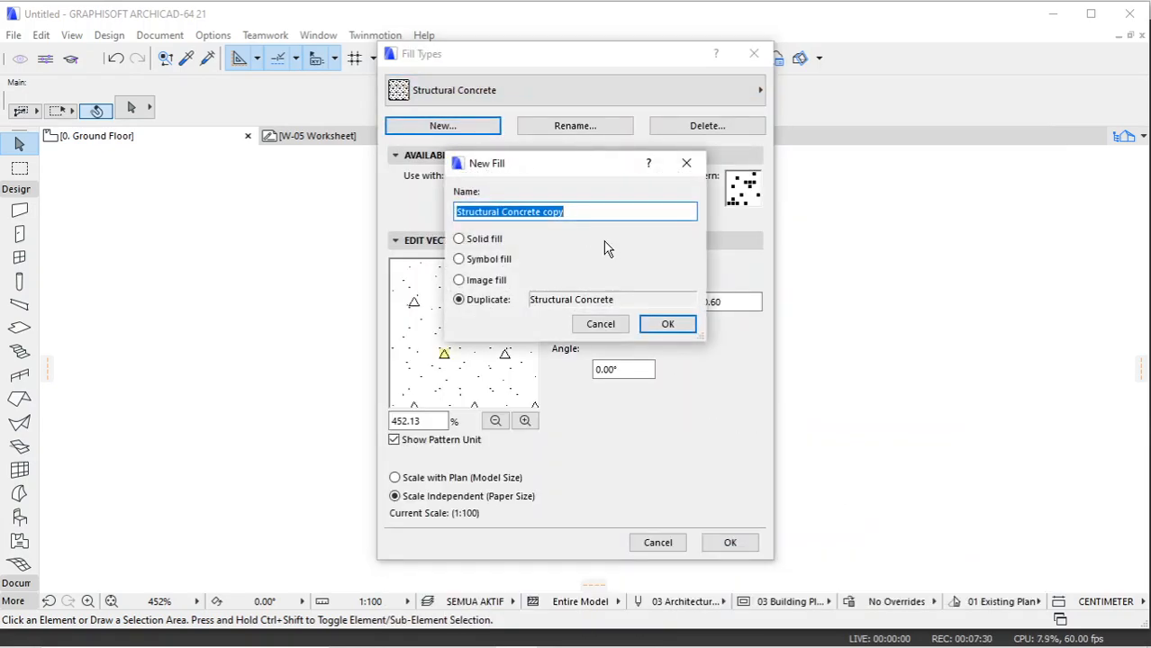
pyautogui.write('ETON')
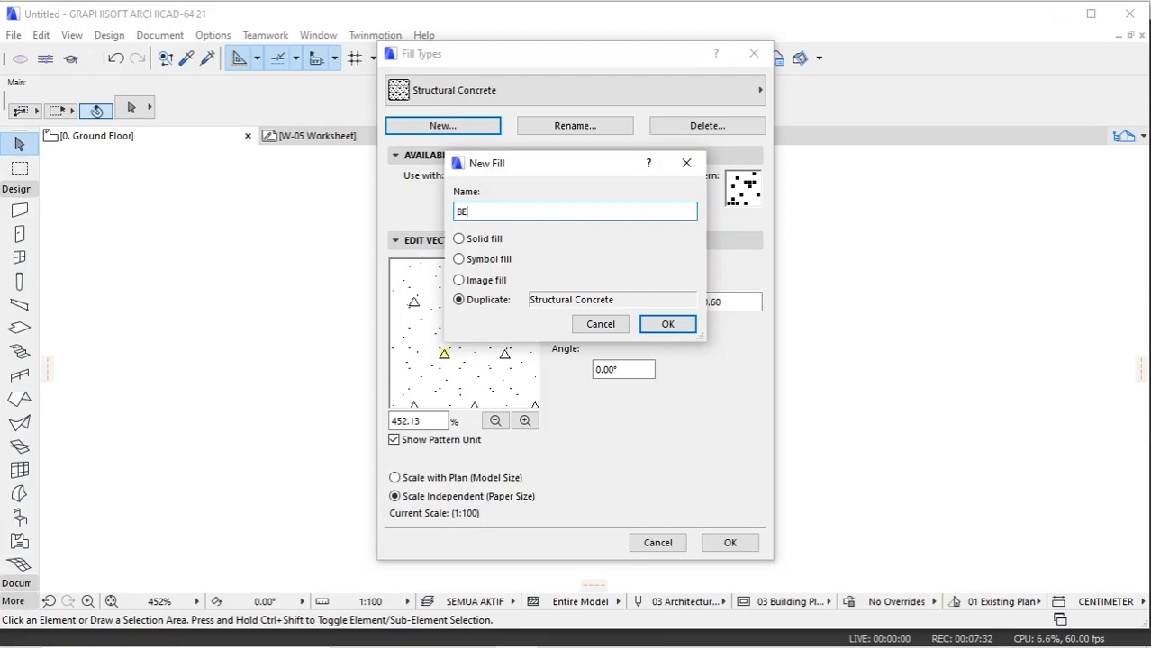
pyautogui.click(668, 325)
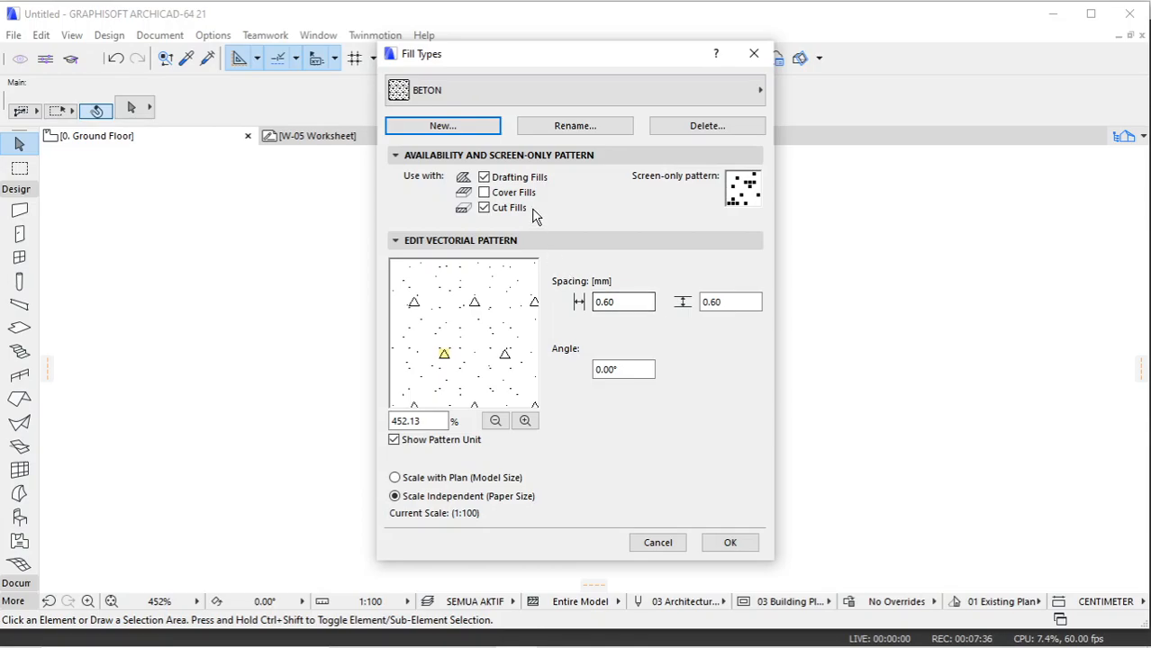
pyautogui.click(501, 193)
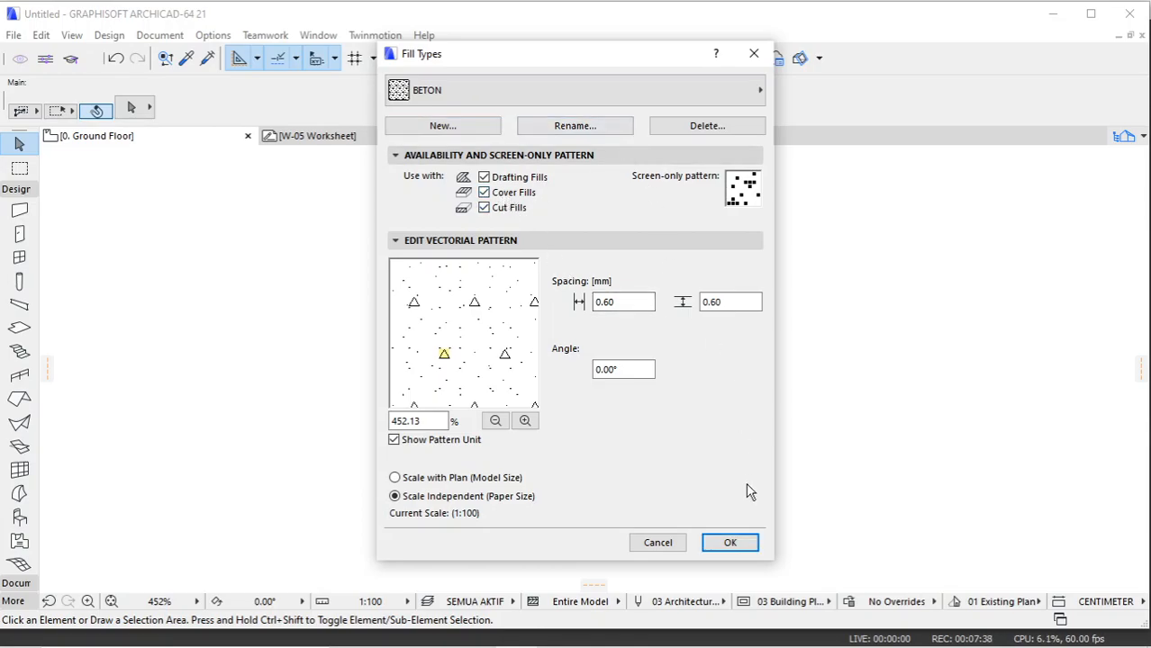
pyautogui.click(727, 544)
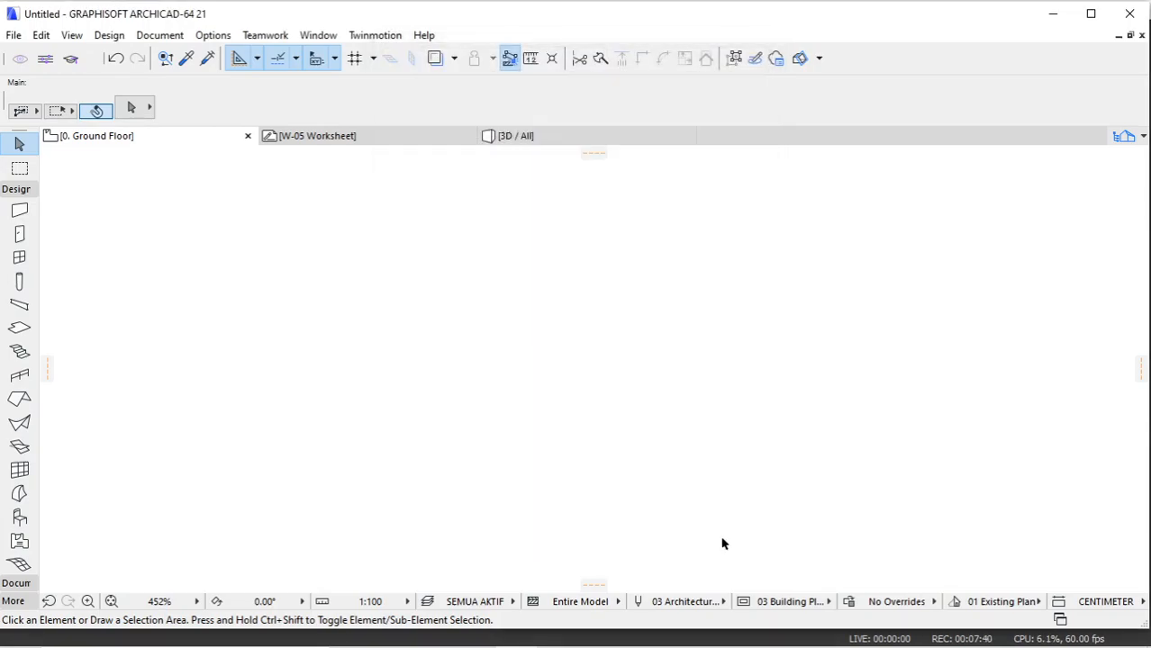
# Step: Duplicate the Concrete - 04 surface as a new surface named BETON
pyautogui.click(213, 35)
pyautogui.moveTo(236, 60)
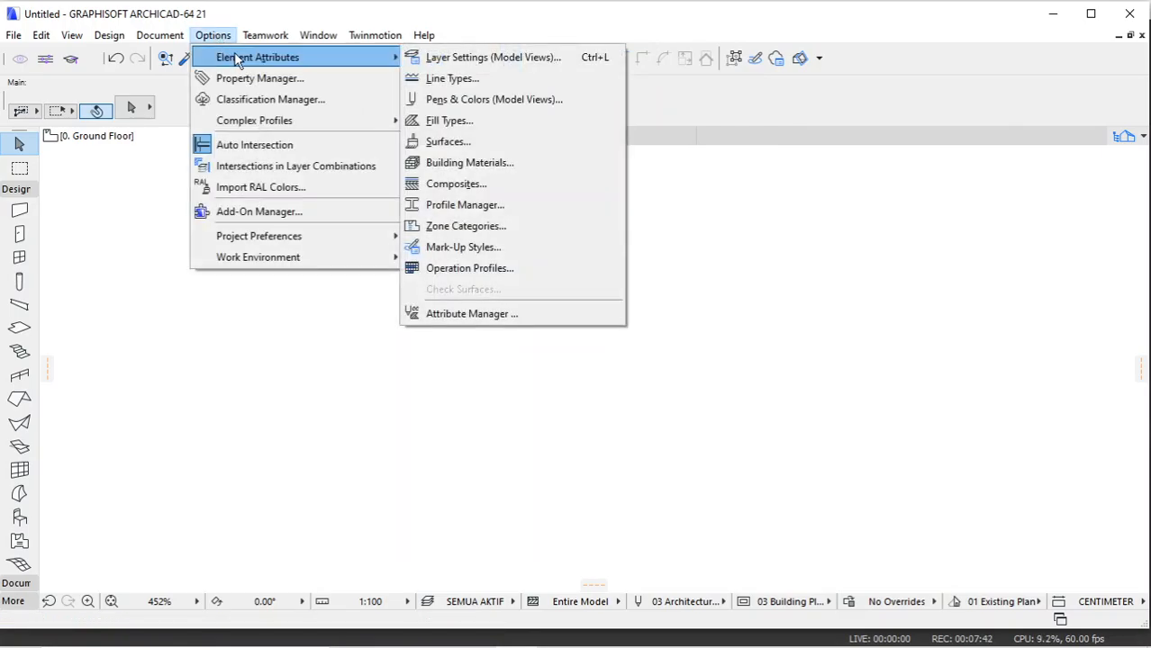
pyautogui.click(450, 143)
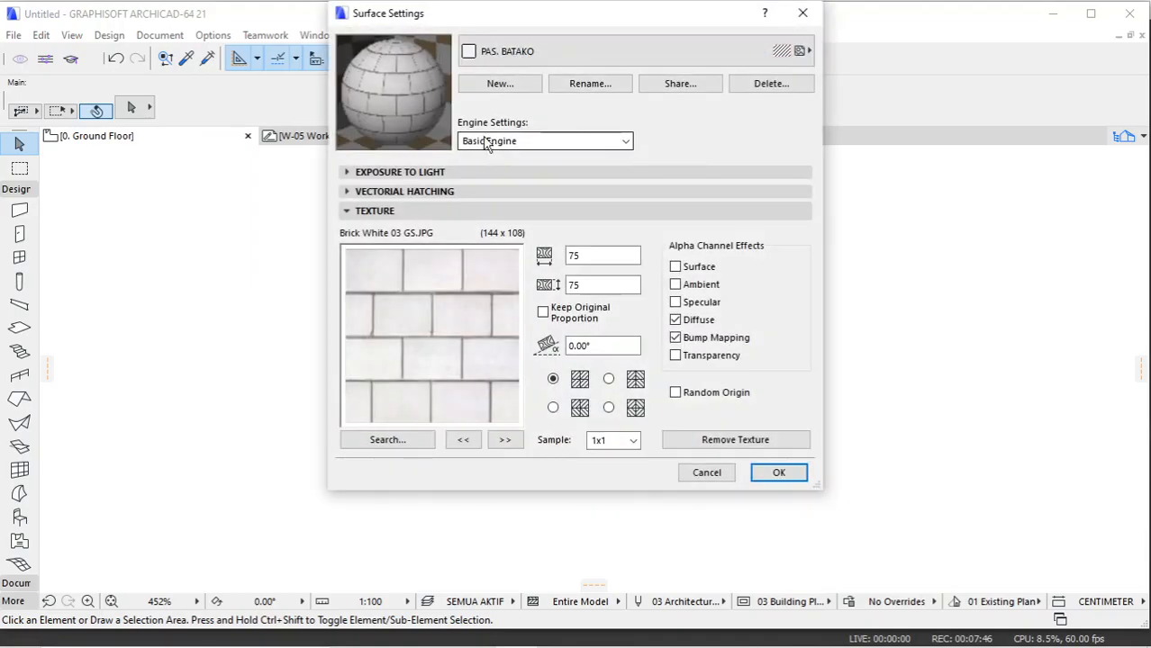
pyautogui.click(493, 57)
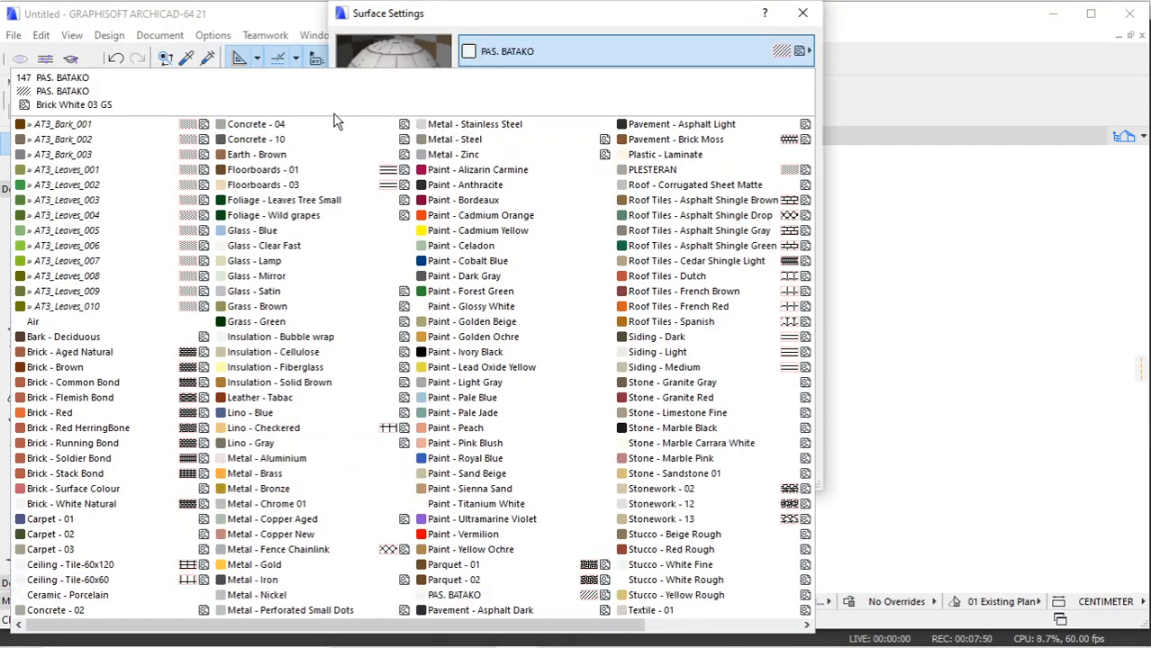
pyautogui.click(255, 124)
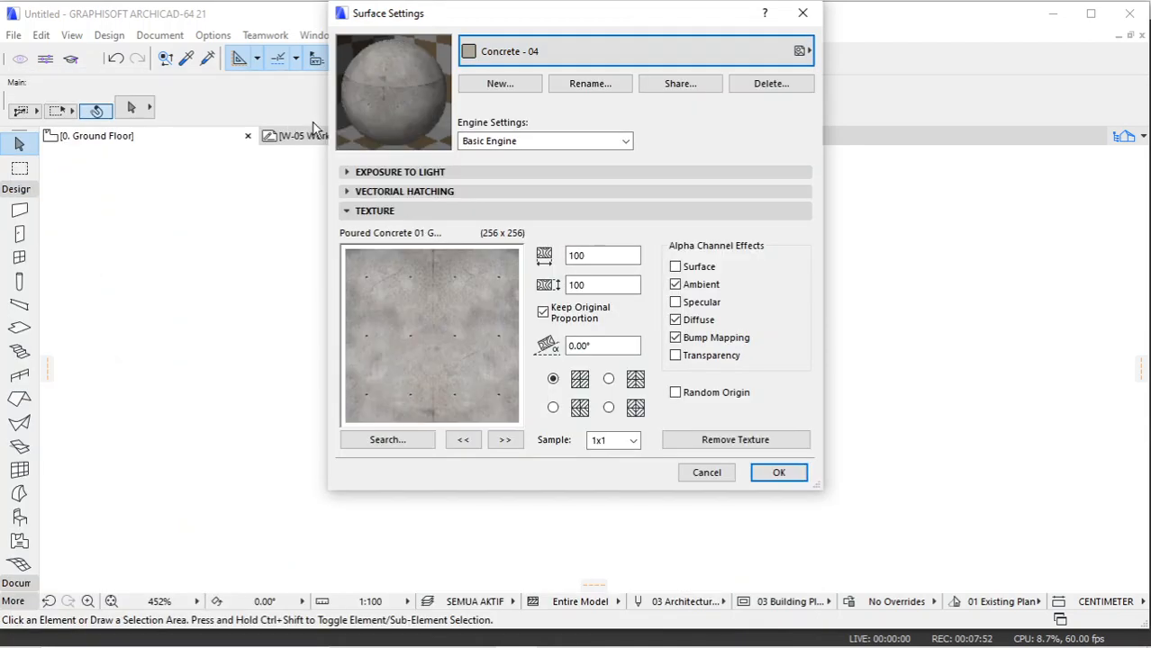
pyautogui.click(501, 83)
pyautogui.write('BETON')
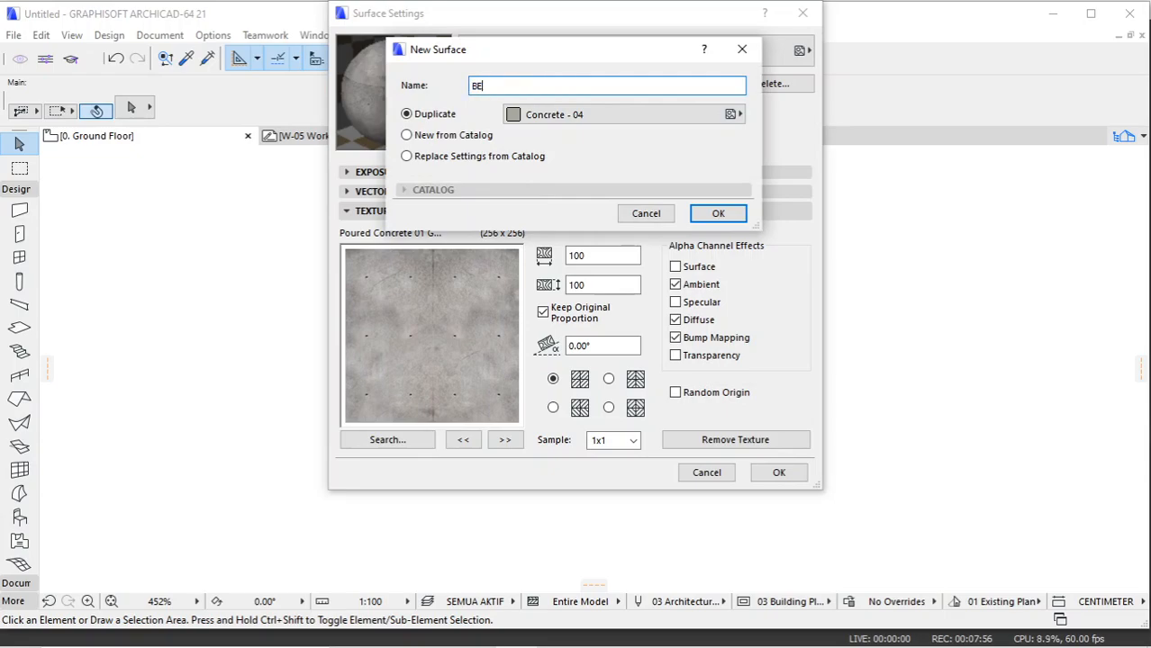
pyautogui.click(721, 217)
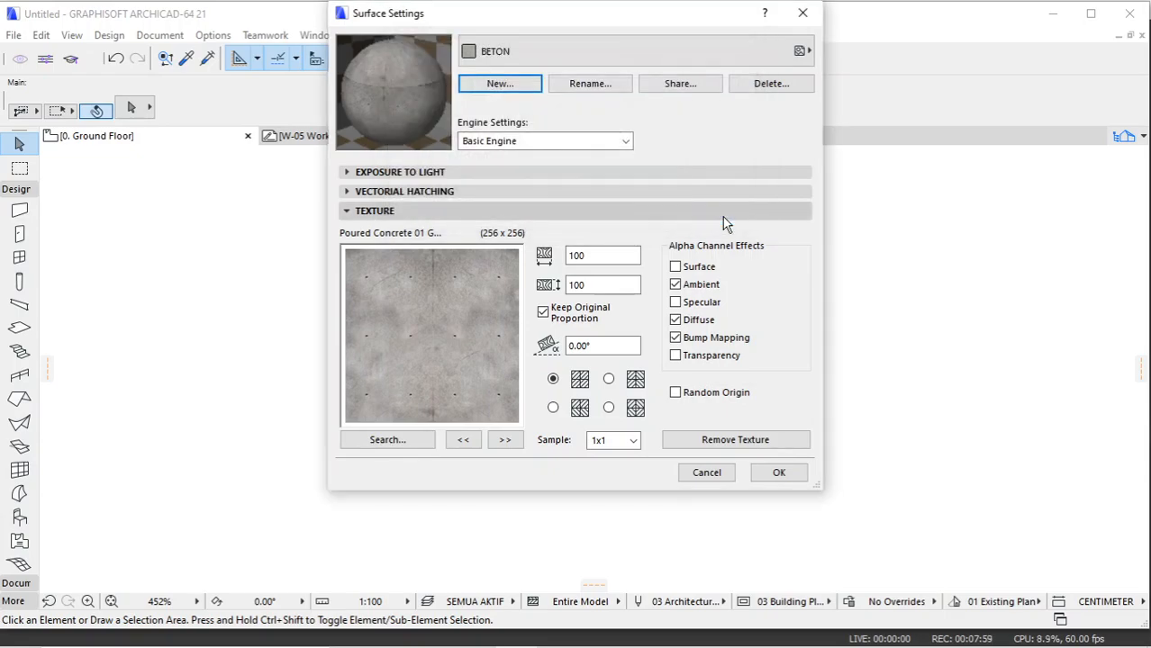
# Step: Assign the BETON fill as the BETON surface's vectorial hatching and accept the surface settings
pyautogui.click(511, 193)
pyautogui.click(486, 223)
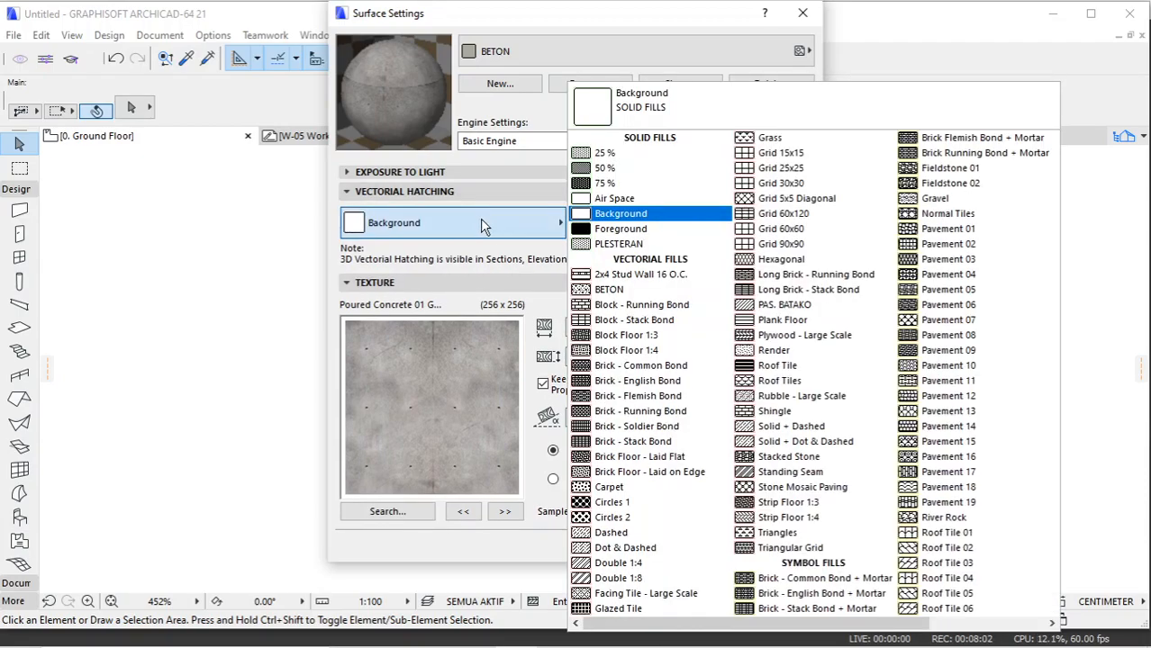
pyautogui.click(632, 290)
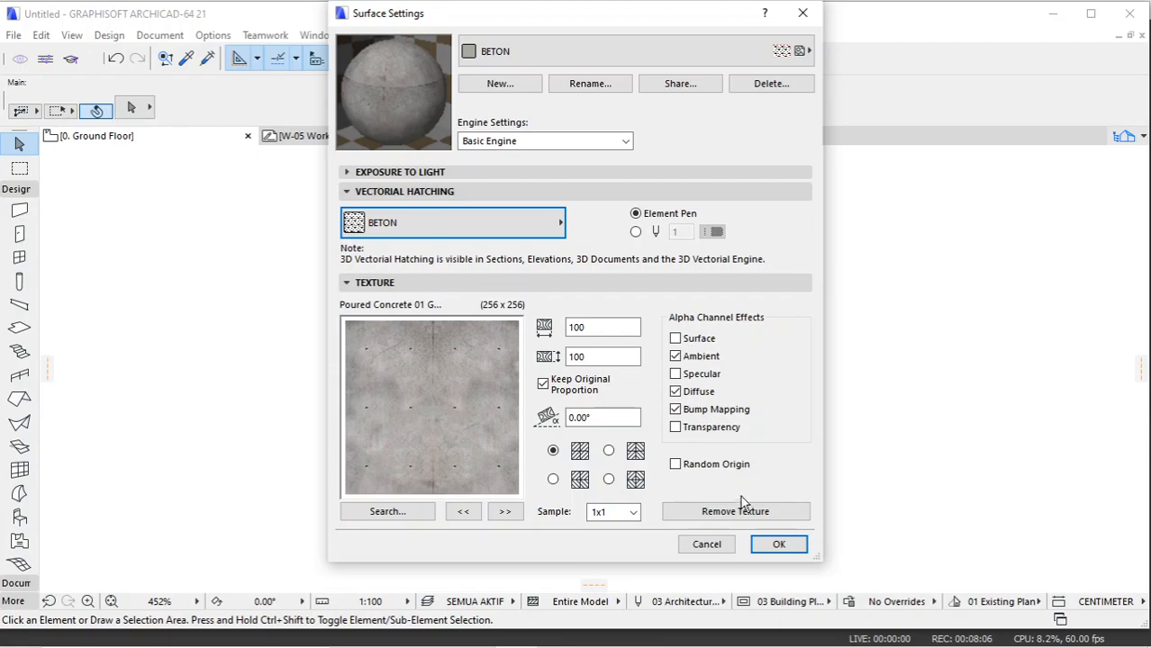
pyautogui.click(776, 545)
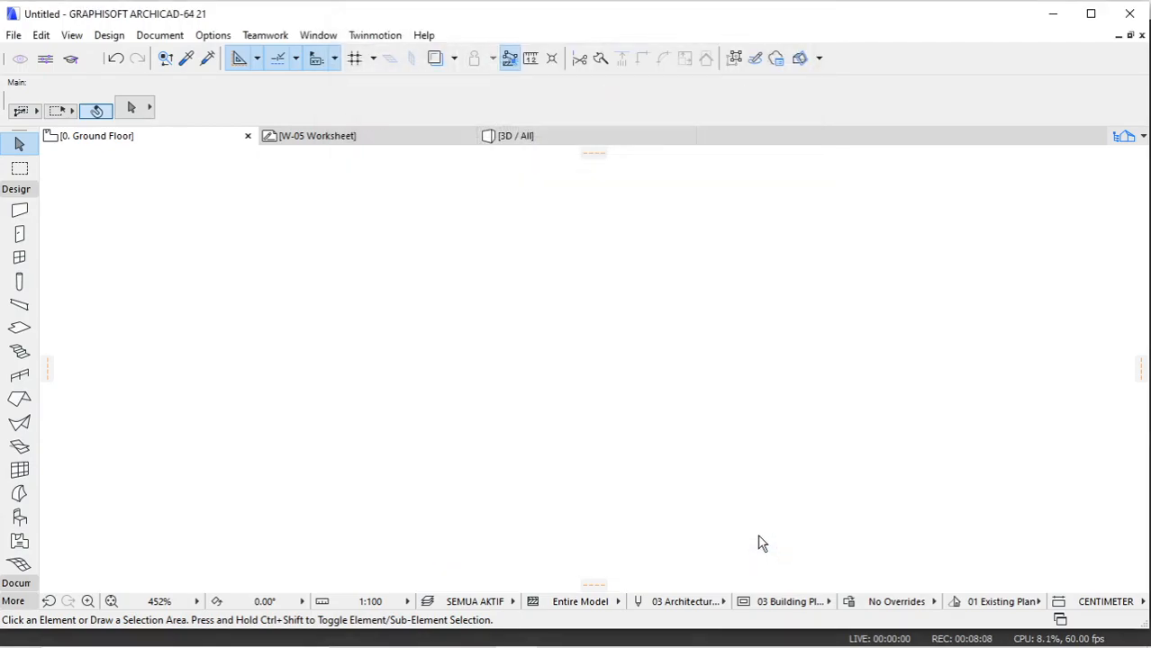
# Step: Activate the Column tool and set its default layer to KOLOM
pyautogui.click(220, 38)
pyautogui.click(220, 38)
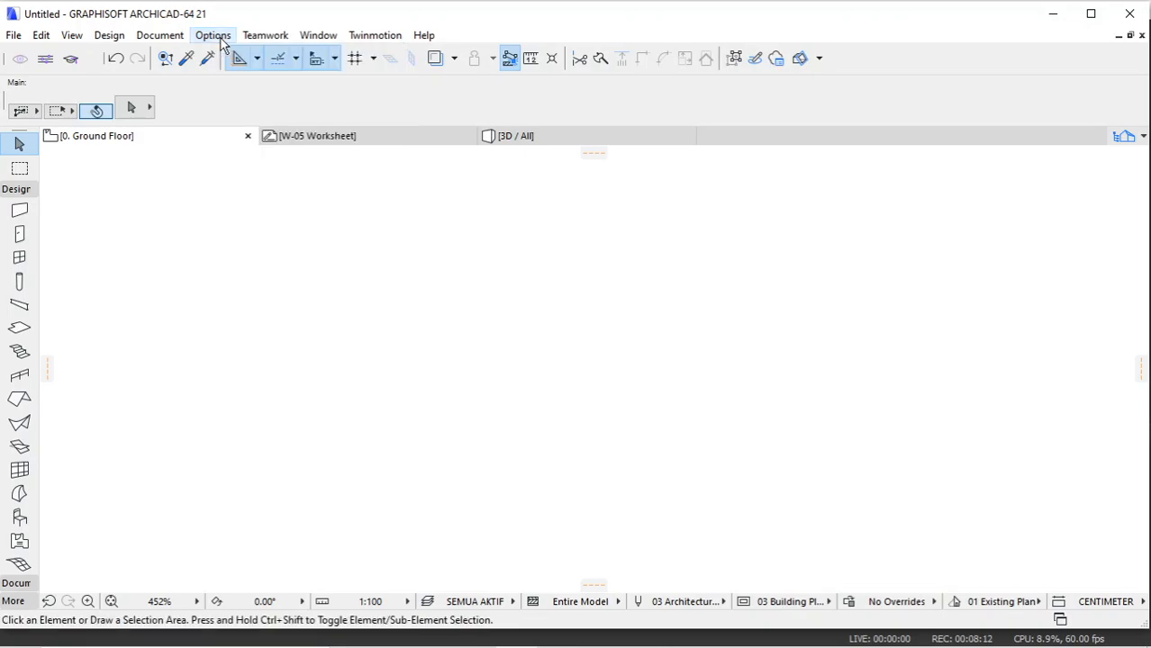
pyautogui.click(18, 282)
pyautogui.click(257, 114)
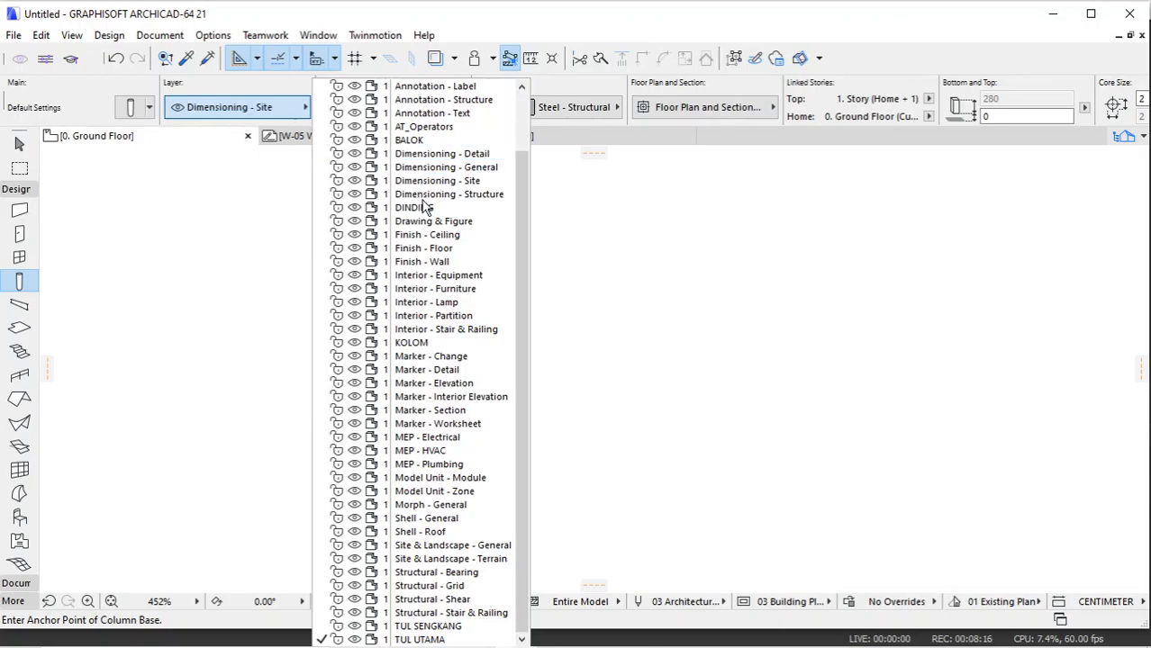
pyautogui.click(423, 342)
# Step: Set the column defaults to a rectangular 30 x 30 cm core with a top offset of 0 from Story 1
pyautogui.click(543, 116)
pyautogui.click(543, 116)
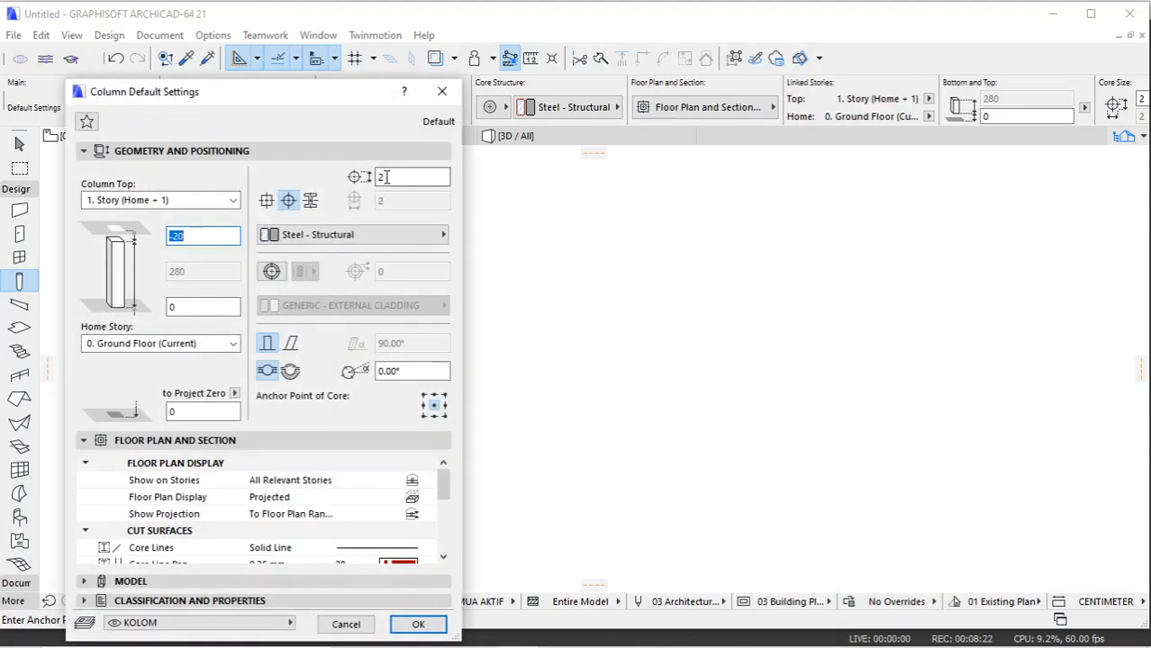
pyautogui.click(267, 200)
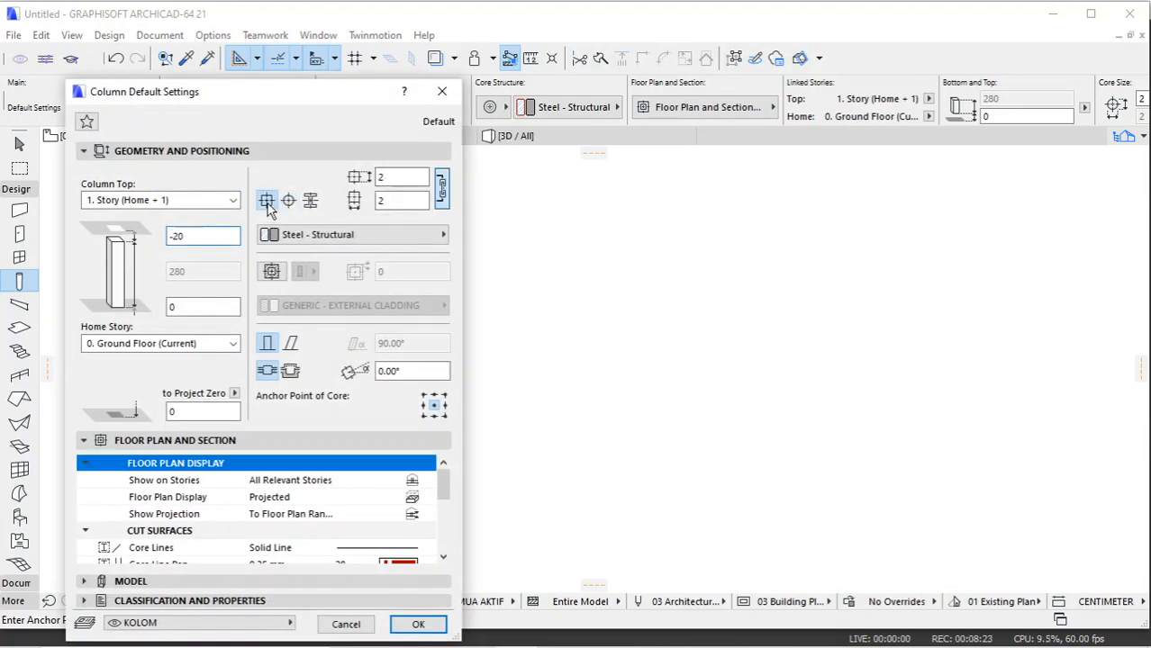
pyautogui.click(193, 202)
pyautogui.click(198, 205)
pyautogui.doubleClick(175, 236)
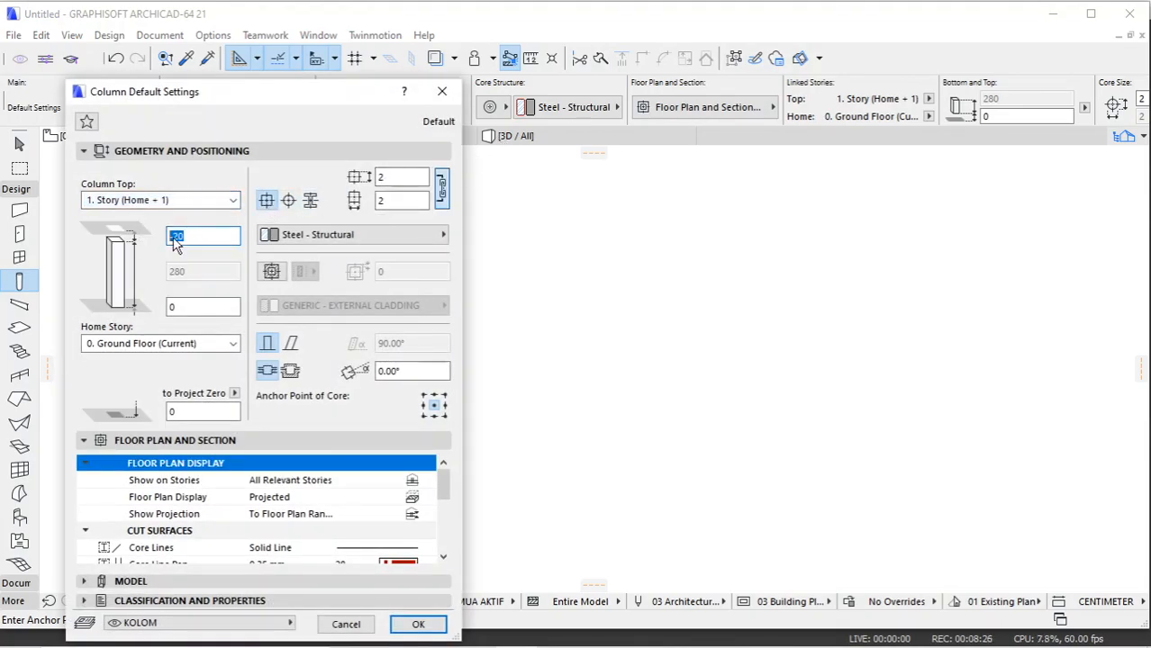
pyautogui.click(190, 307)
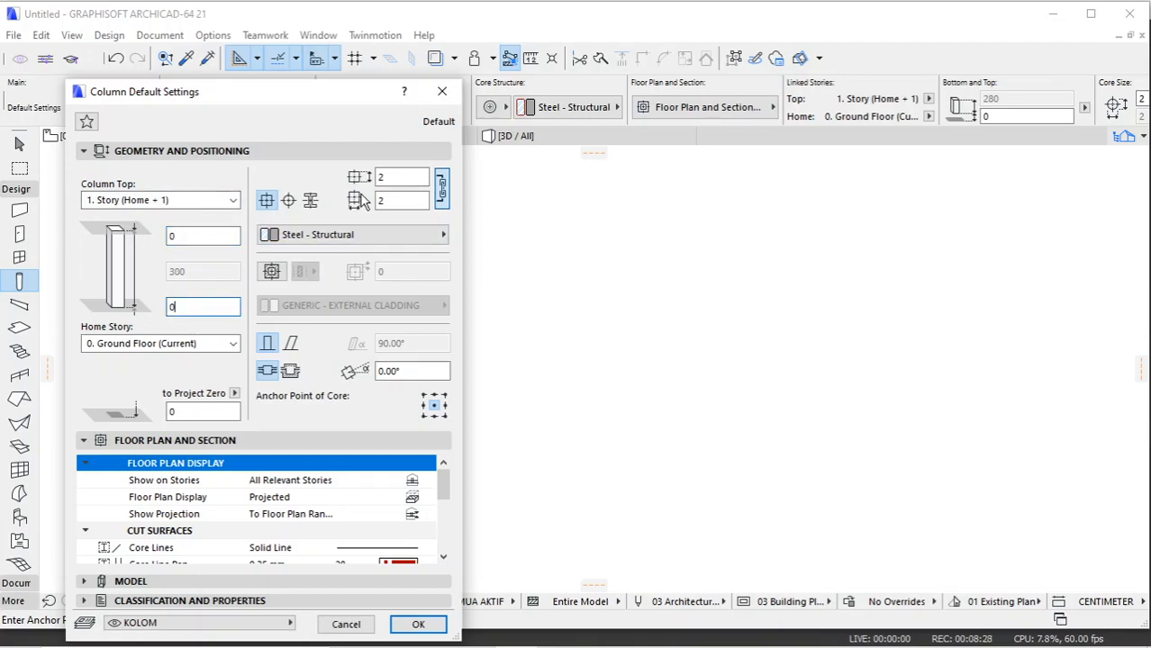
pyautogui.write('30')
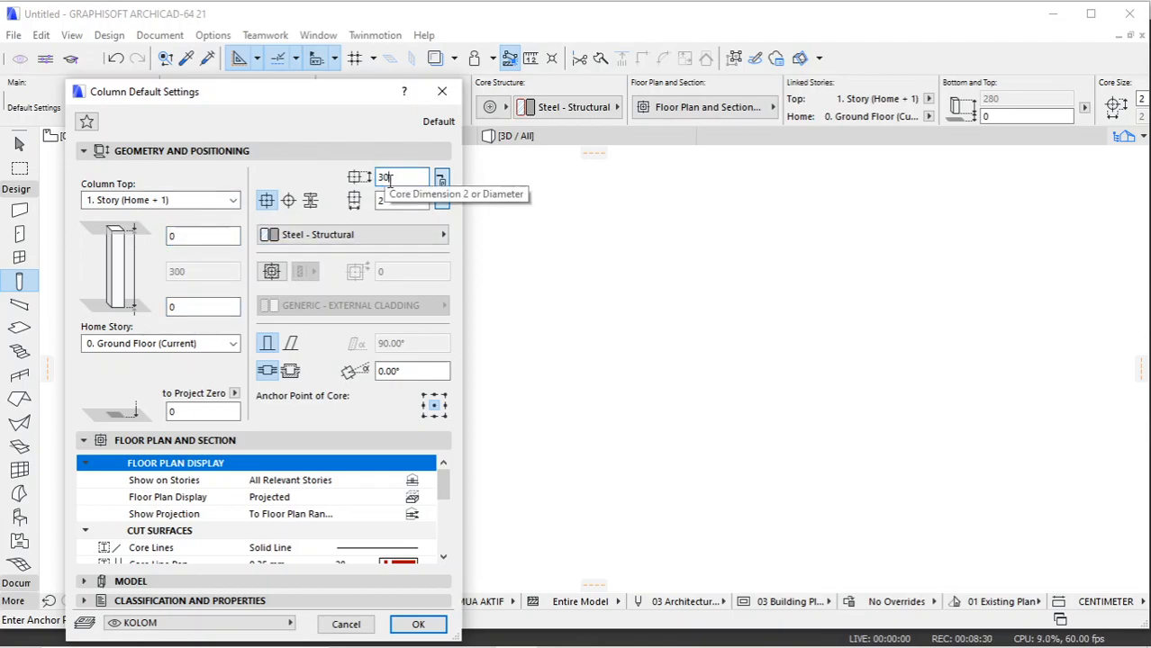
pyautogui.click(401, 201)
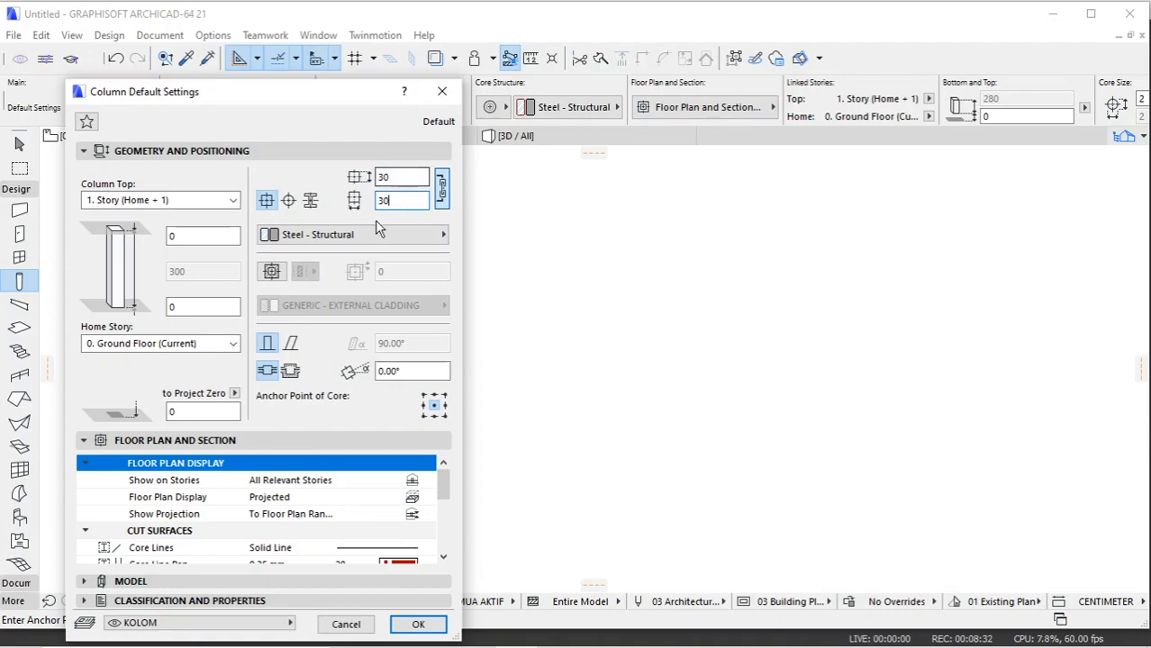
# Step: Set the column's floor plan symbol type to X and accept the default settings
pyautogui.scroll(-5, 441, 487)
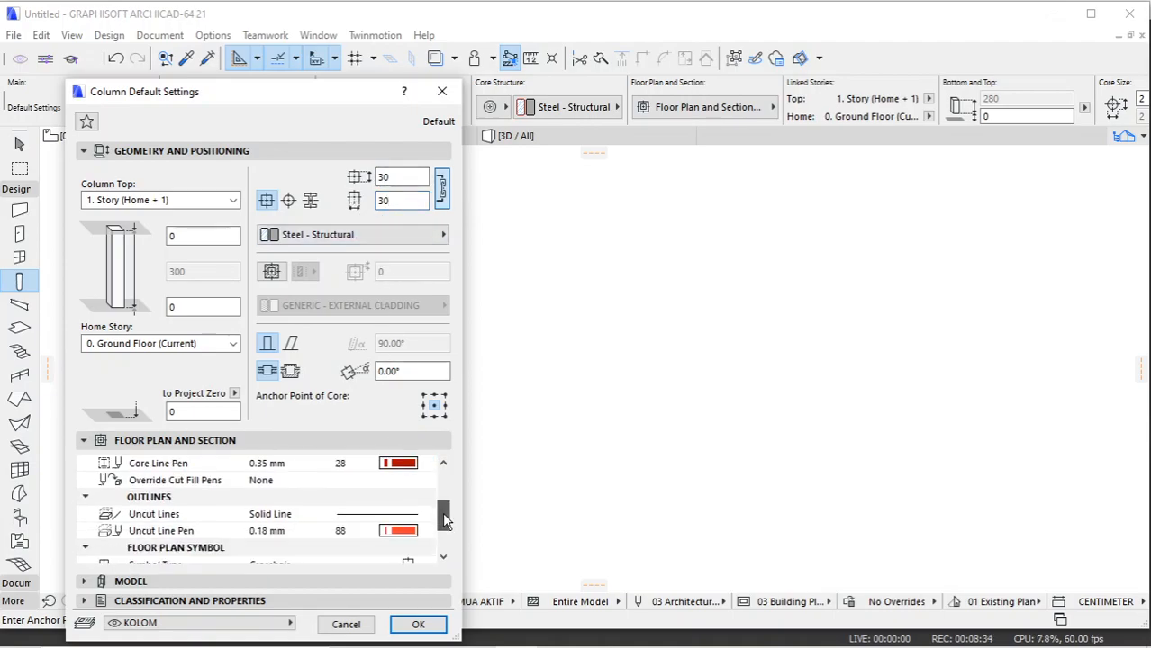
pyautogui.click(427, 530)
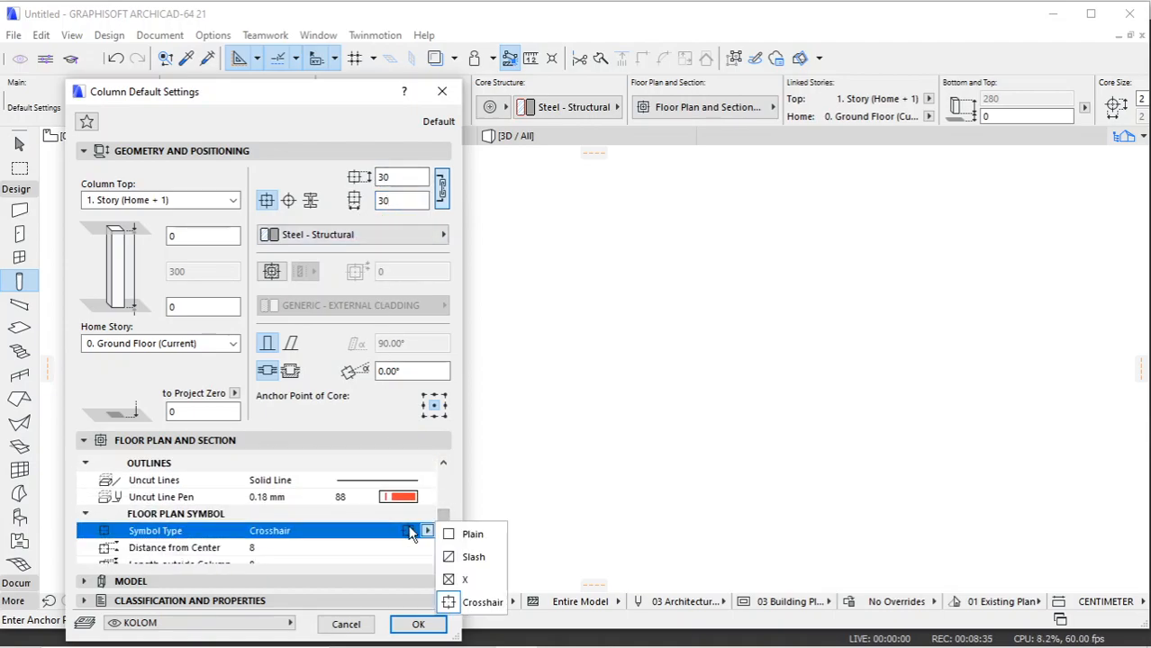
pyautogui.click(452, 579)
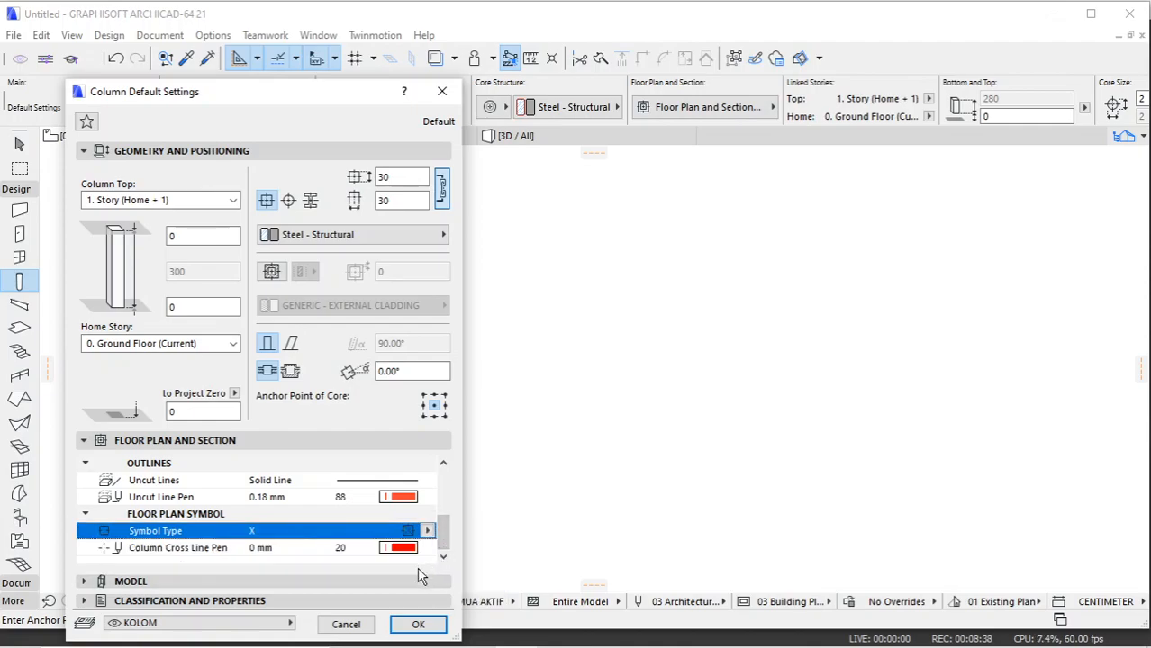
pyautogui.click(414, 582)
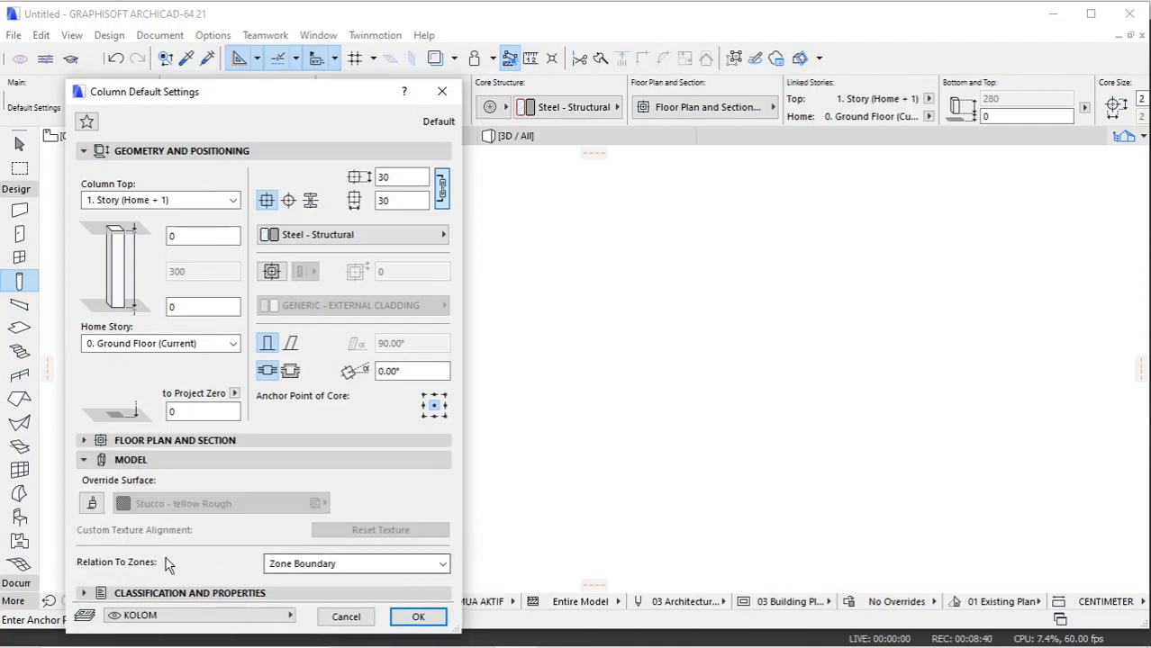
pyautogui.click(419, 618)
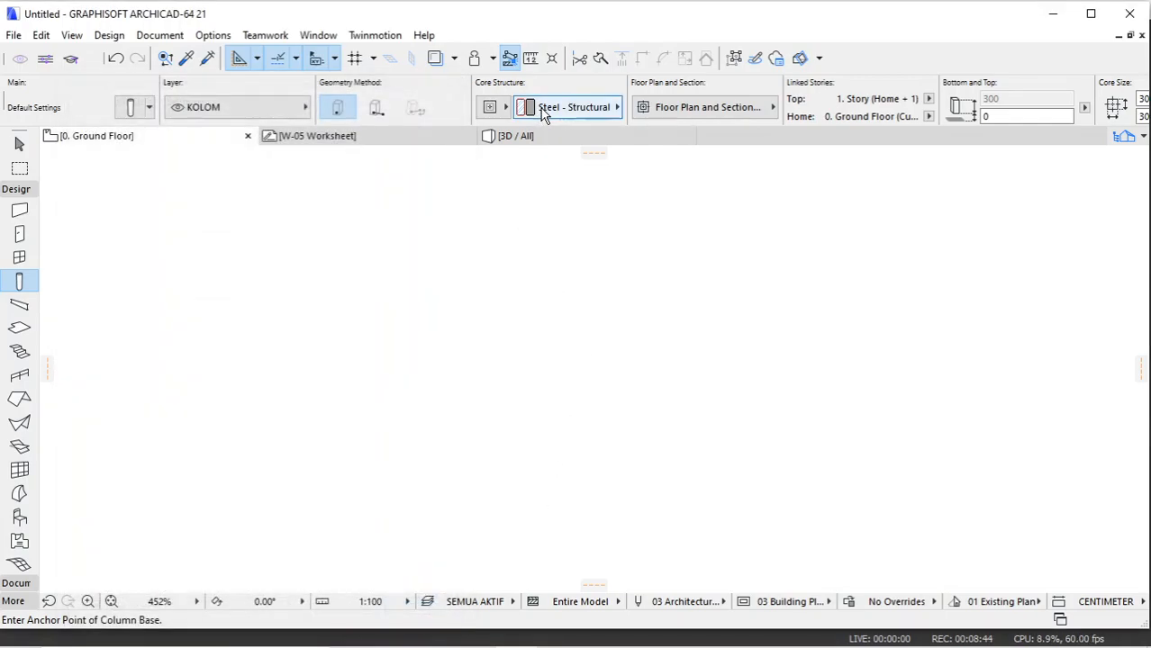
# Step: Create a new building material named BETON from scratch, without duplicating PAS. BATAKO
pyautogui.click(543, 115)
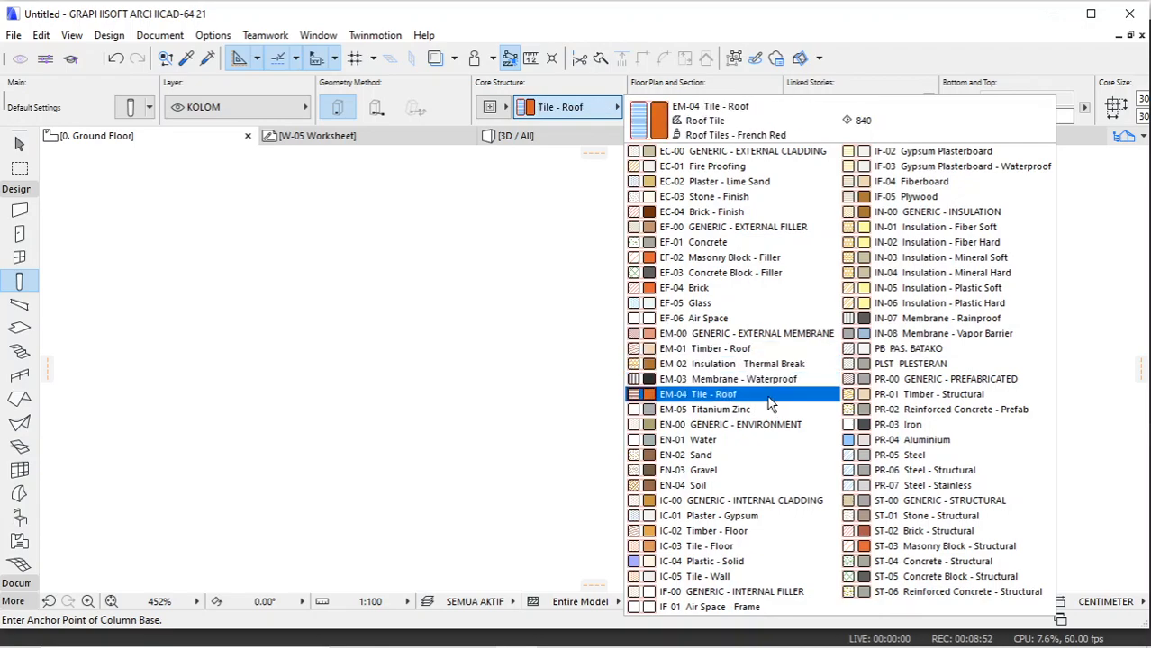
pyautogui.press('Escape')
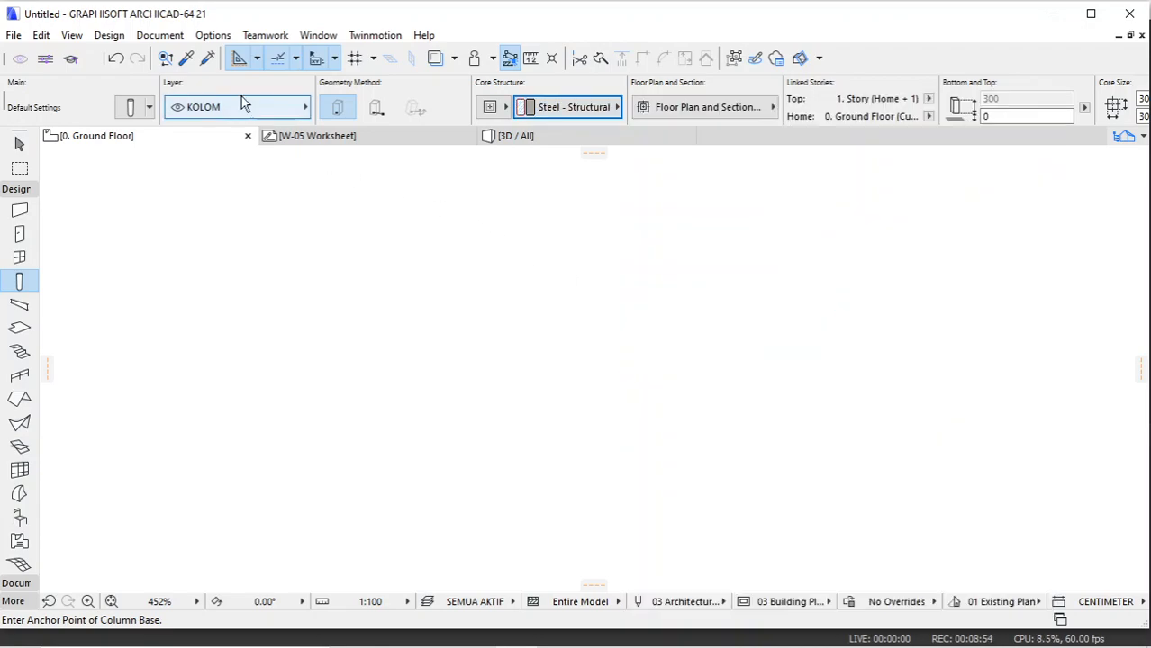
pyautogui.click(214, 36)
pyautogui.moveTo(233, 58)
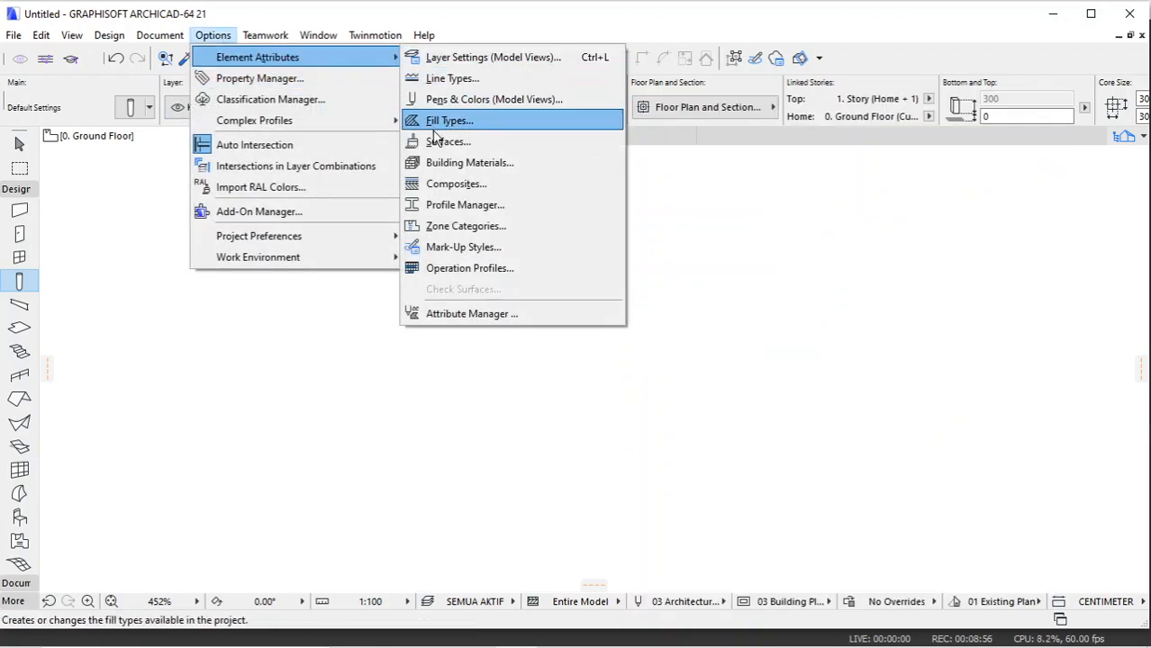
pyautogui.click(441, 162)
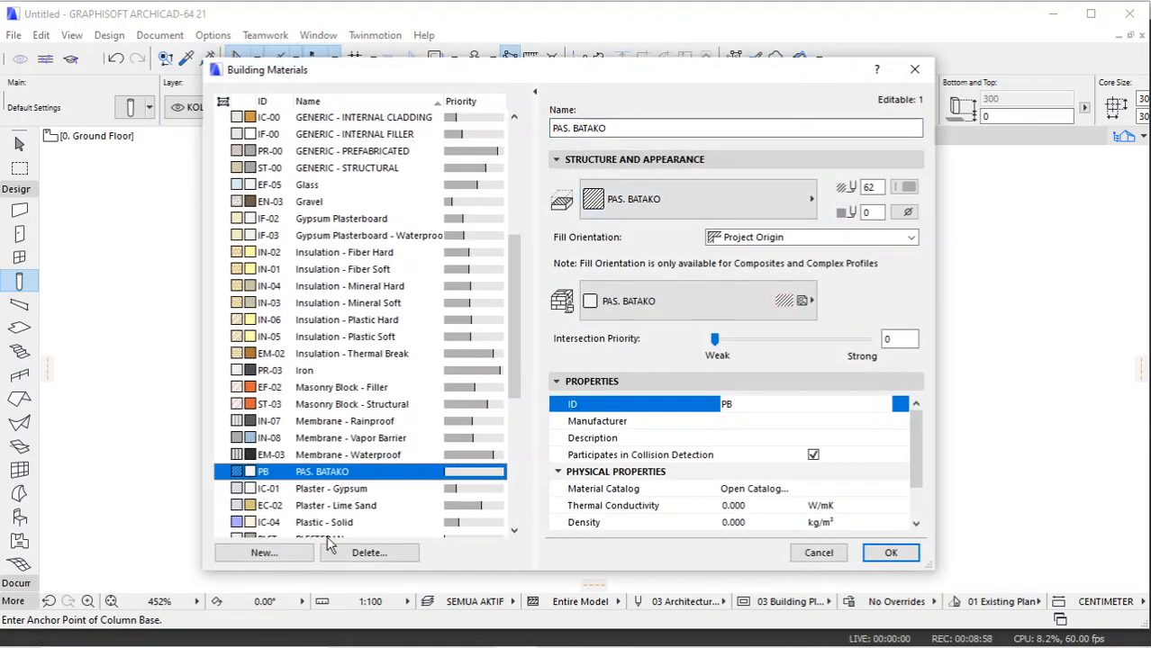
pyautogui.click(265, 551)
pyautogui.click(459, 252)
pyautogui.moveTo(556, 224); pyautogui.dragTo(428, 227)
pyautogui.write('BETON')
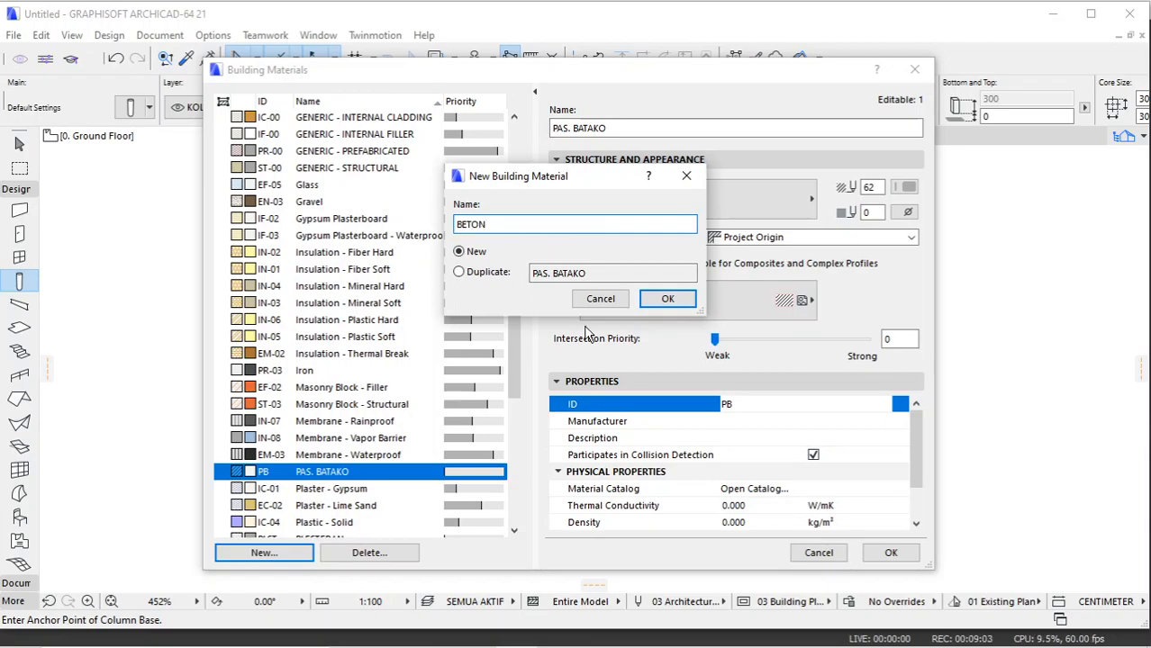
pyautogui.click(667, 298)
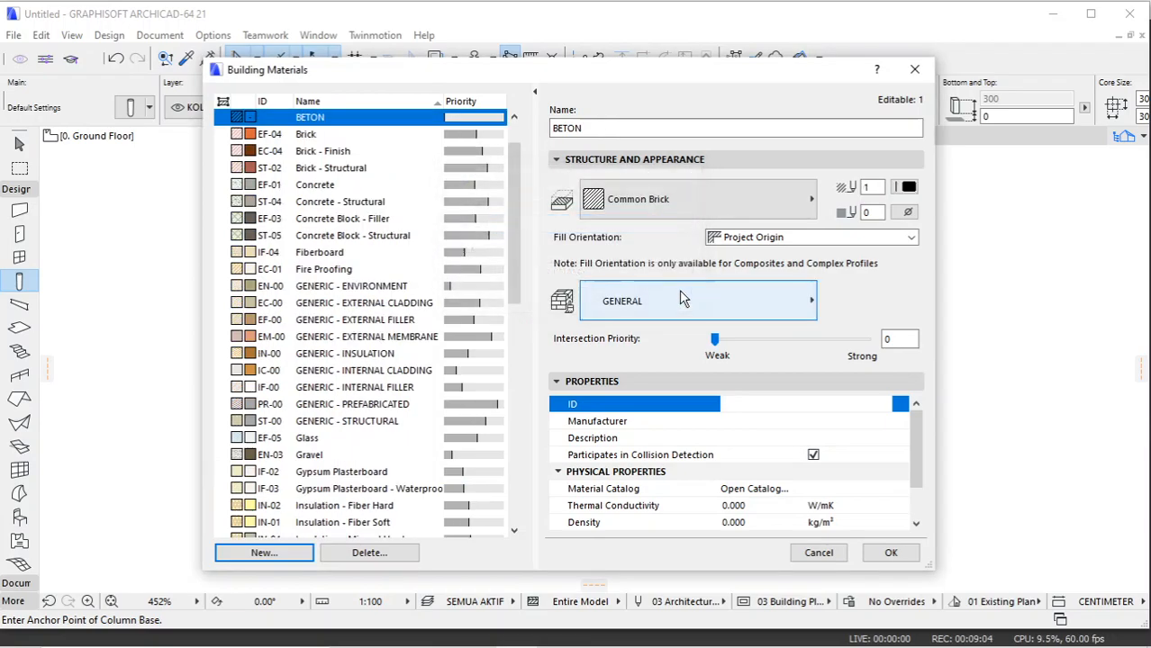
# Step: Give the BETON building material the BETON cut fill with fill pen 62 and the BETON surface
pyautogui.click(712, 204)
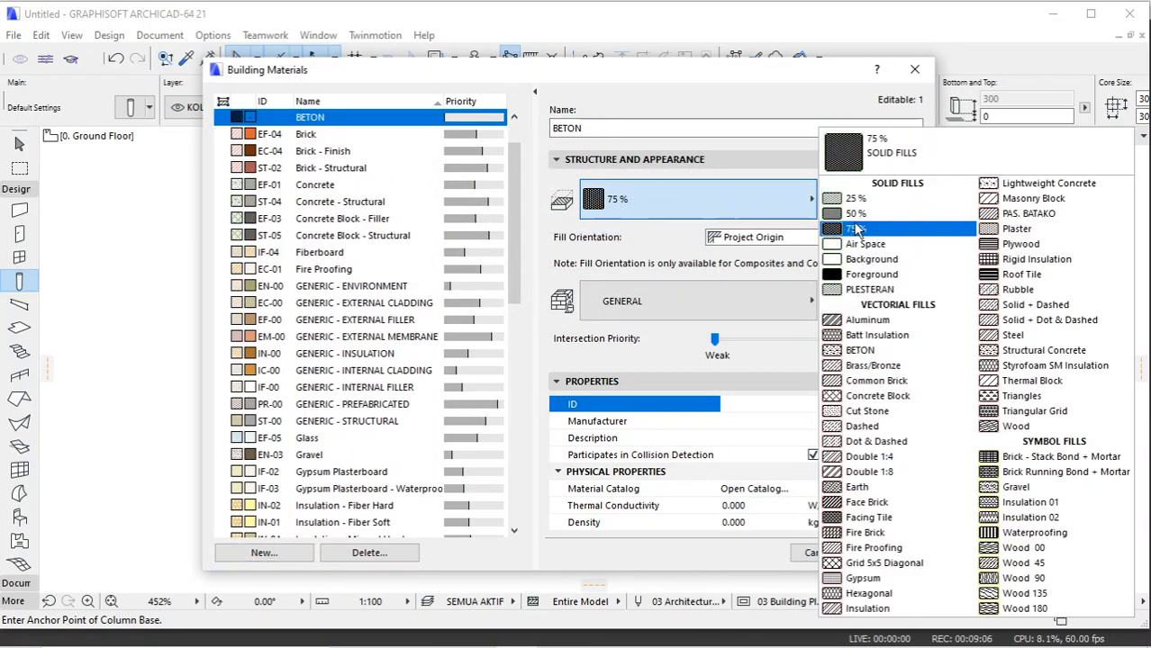
pyautogui.click(858, 354)
pyautogui.click(905, 187)
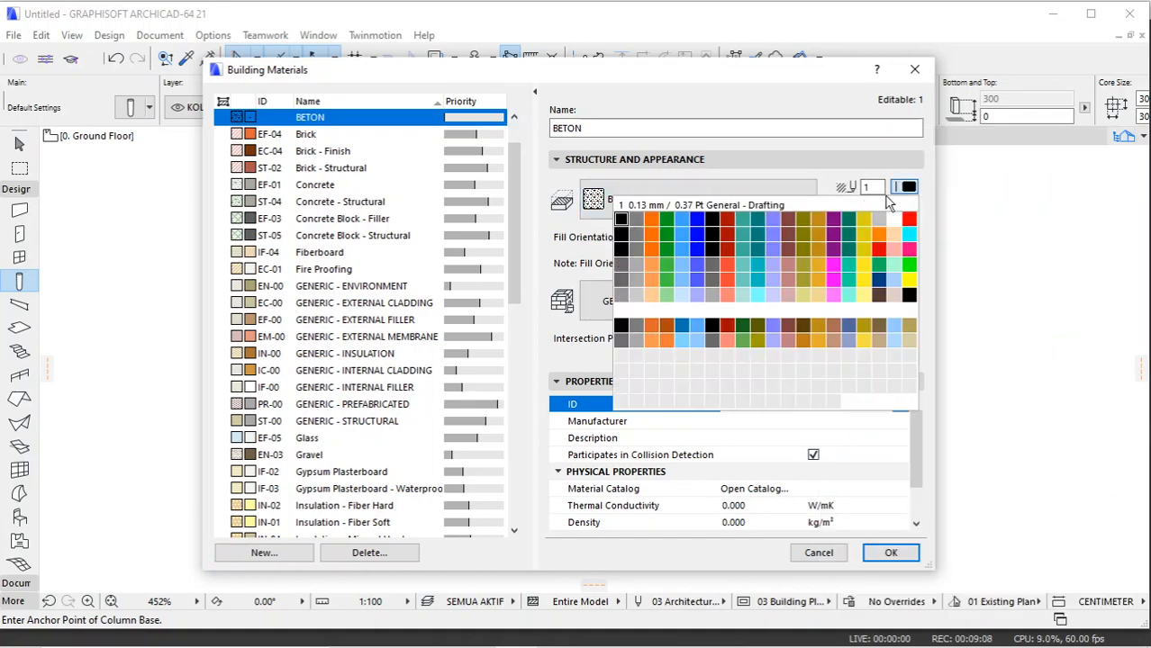
pyautogui.click(644, 272)
pyautogui.click(638, 300)
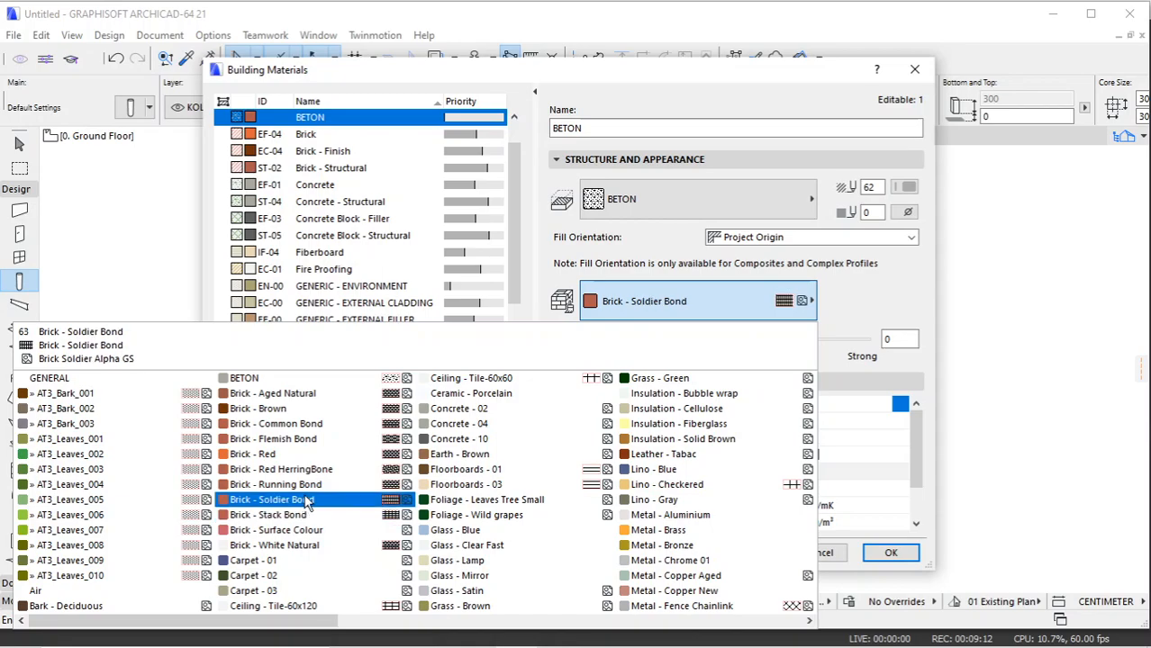
pyautogui.click(247, 378)
# Step: Set the BETON material's intersection priority to 500 and its ID to BT, and accept the building materials
pyautogui.press('Tab')
pyautogui.write('500')
pyautogui.click(809, 406)
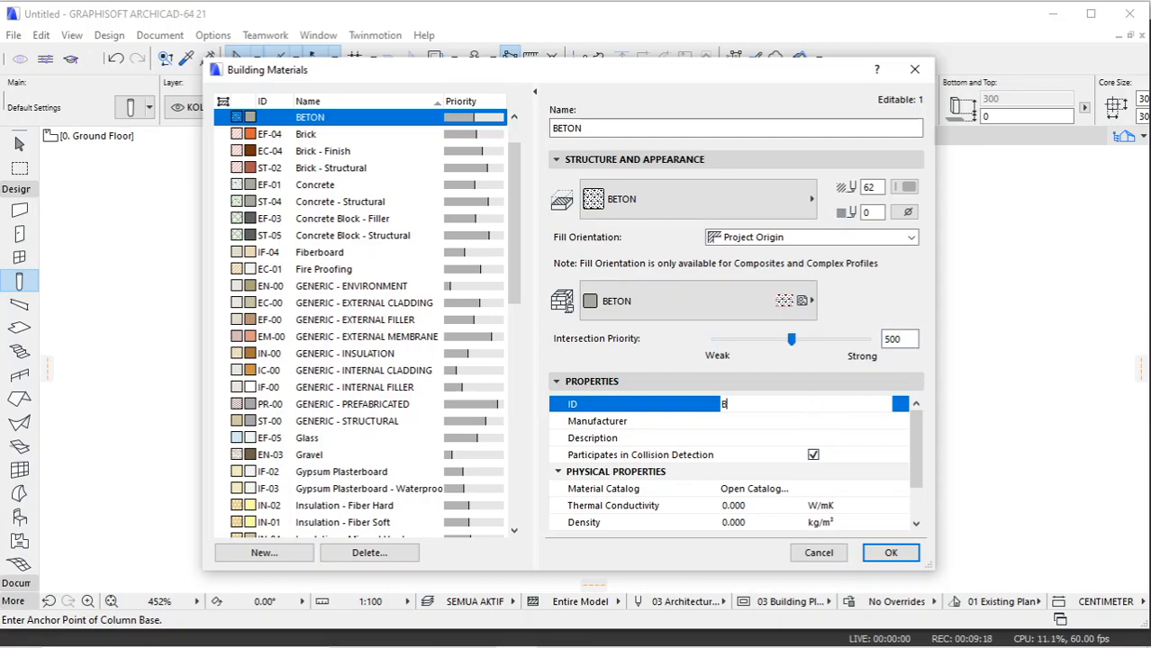
pyautogui.click(888, 553)
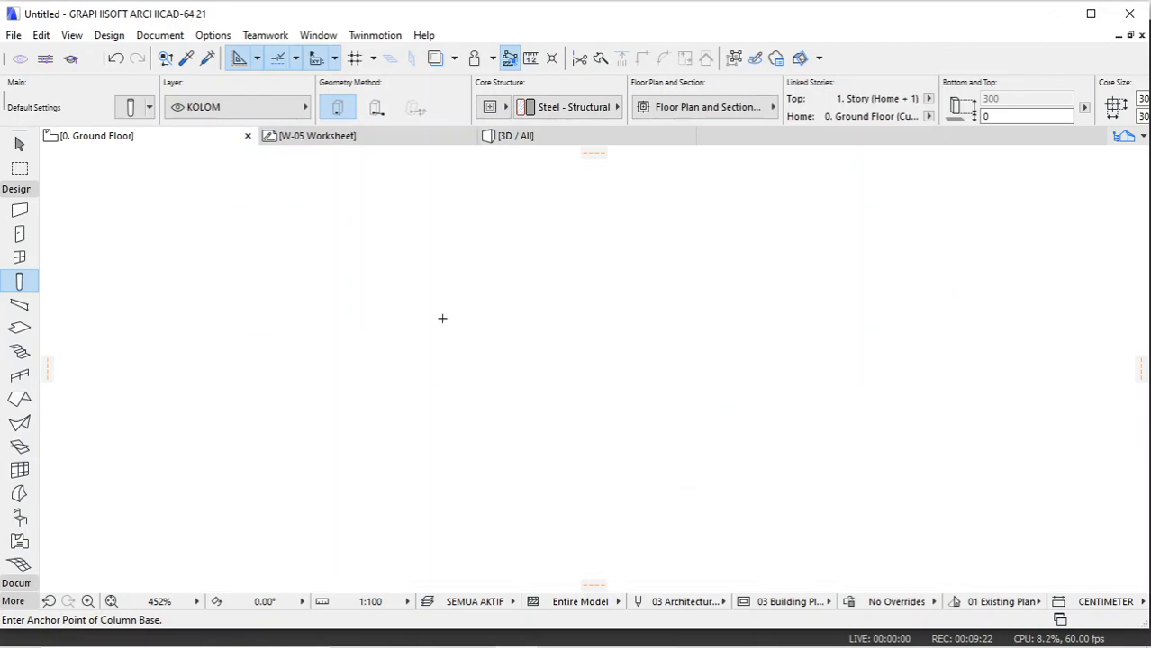
# Step: Set the default column's core structure to the BT BETON building material
pyautogui.click(534, 108)
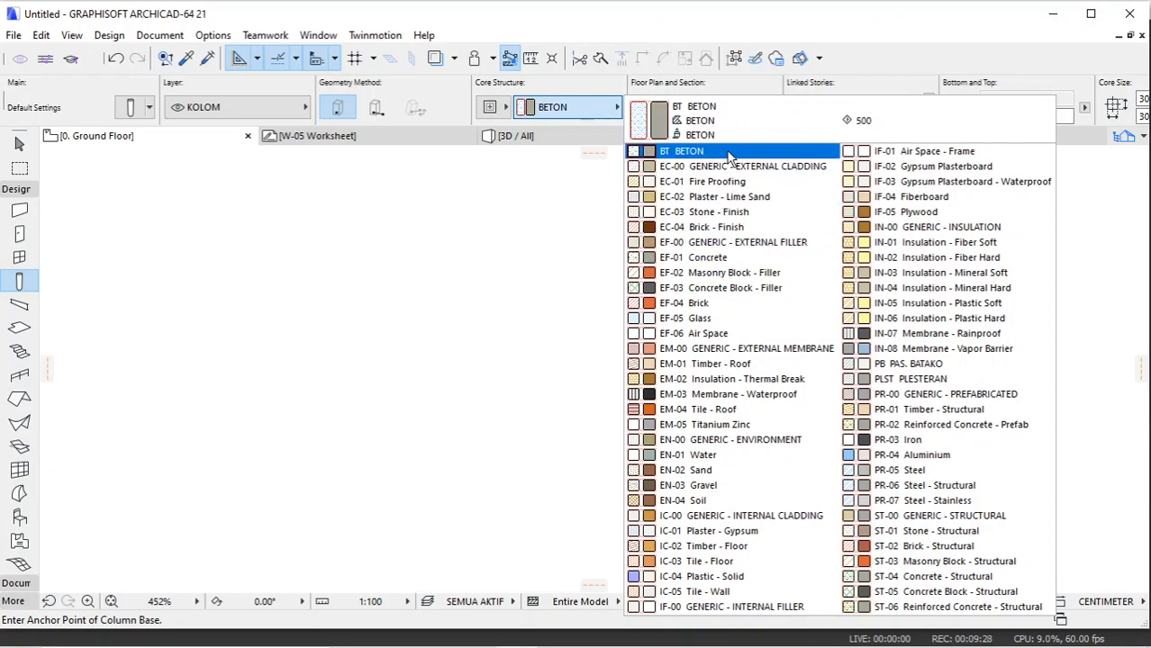
pyautogui.click(689, 153)
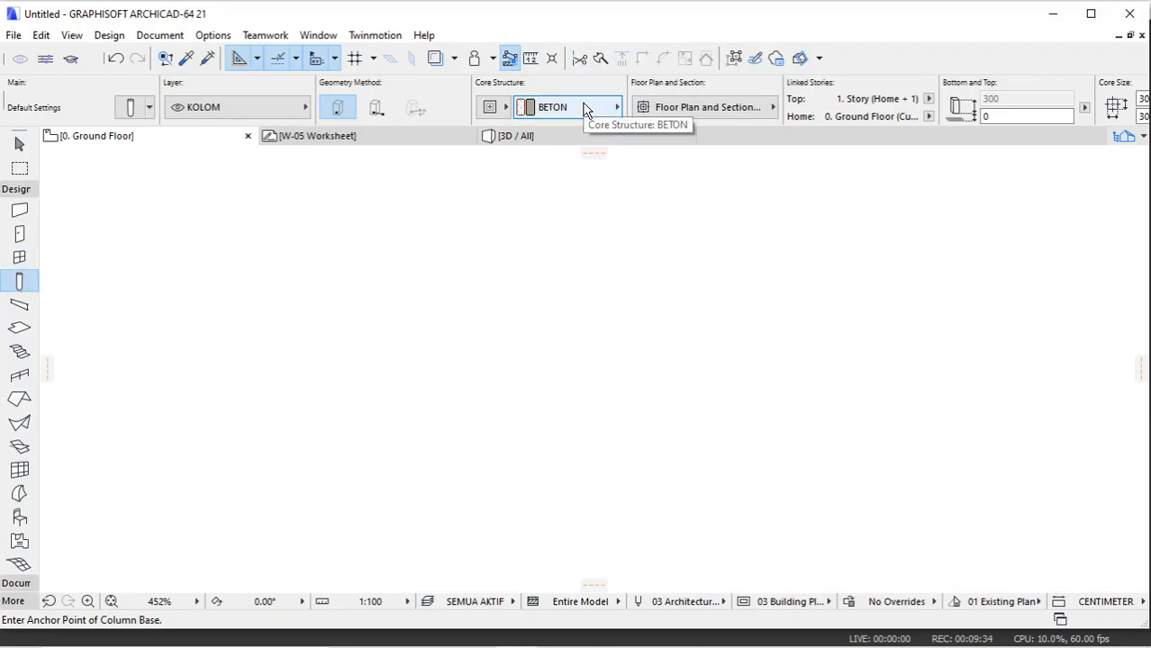
# Step: Place a 30 x 30 cm column with the BETON core structure on the ground floor plan
pyautogui.click(527, 316)
pyautogui.scroll(5, 530, 315)
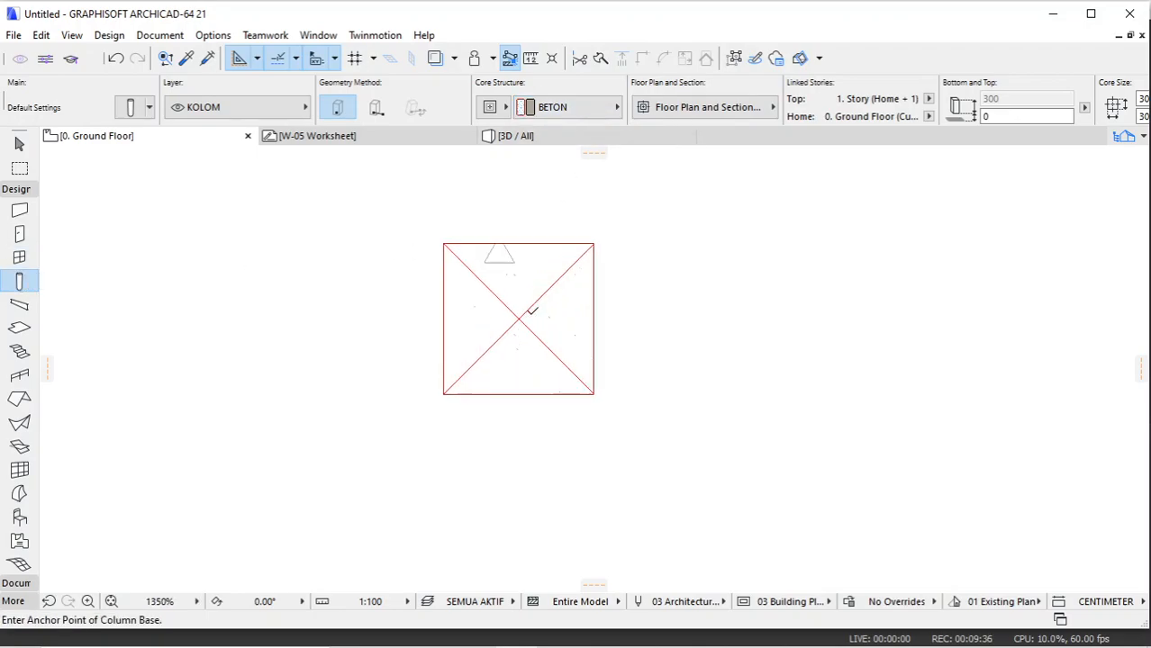
pyautogui.scroll(-1, 527, 315)
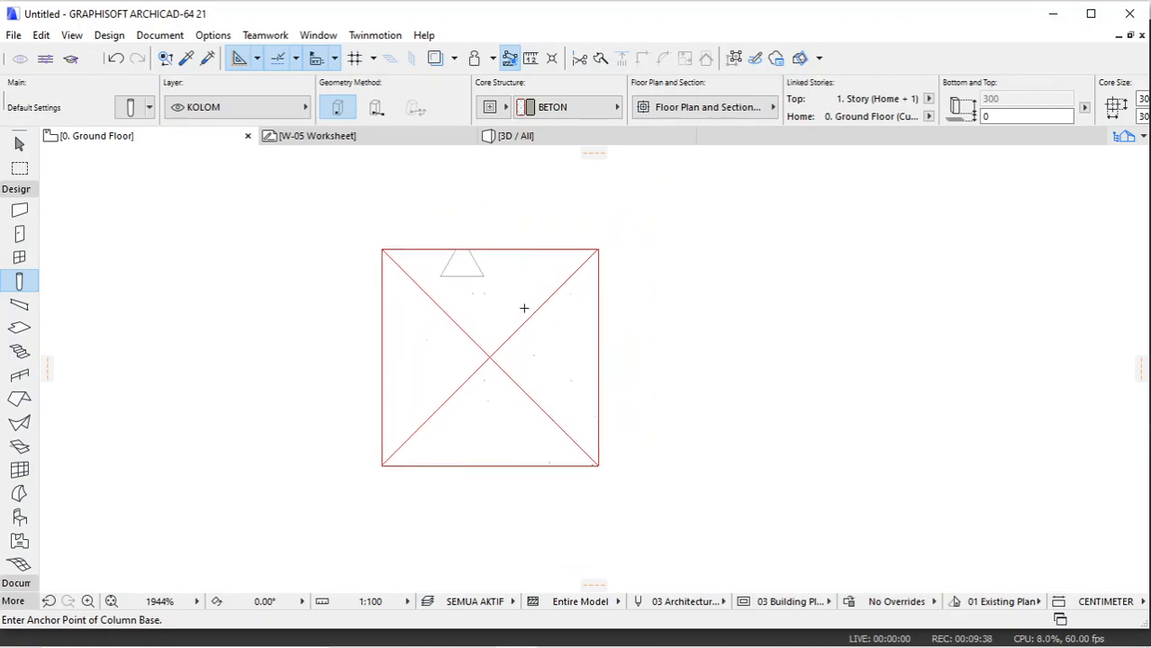
pyautogui.press('Escape')
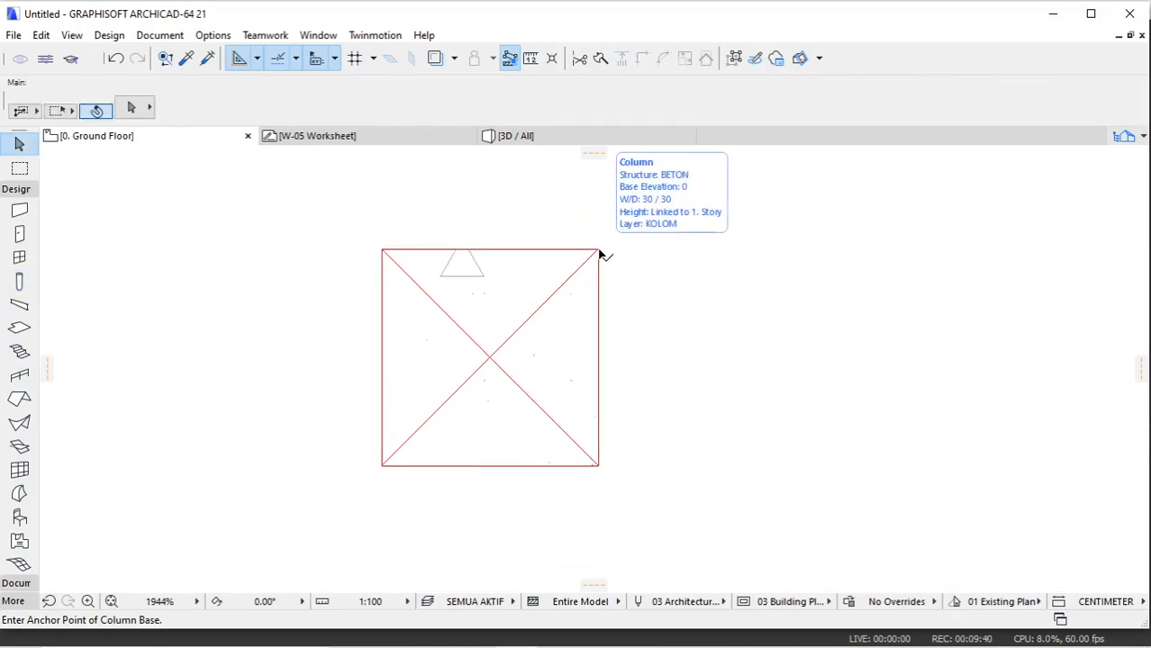
# Step: Examine the placed BETON column in the floor plan and its concrete surface in the 3D view
pyautogui.click(600, 256)
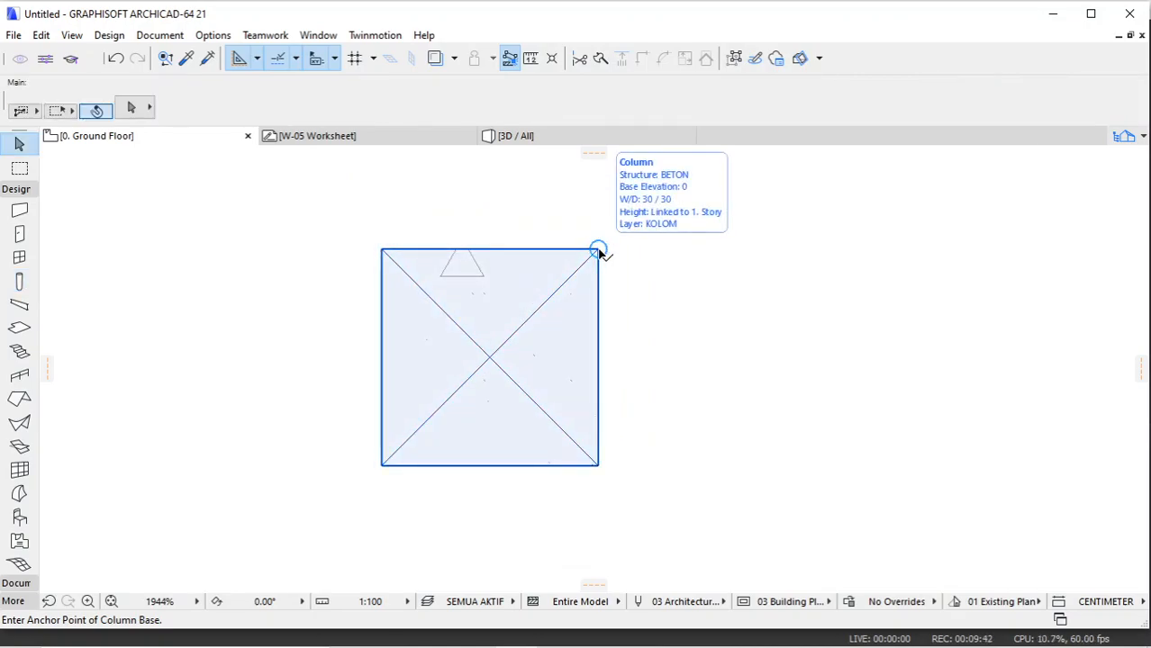
pyautogui.click(599, 252)
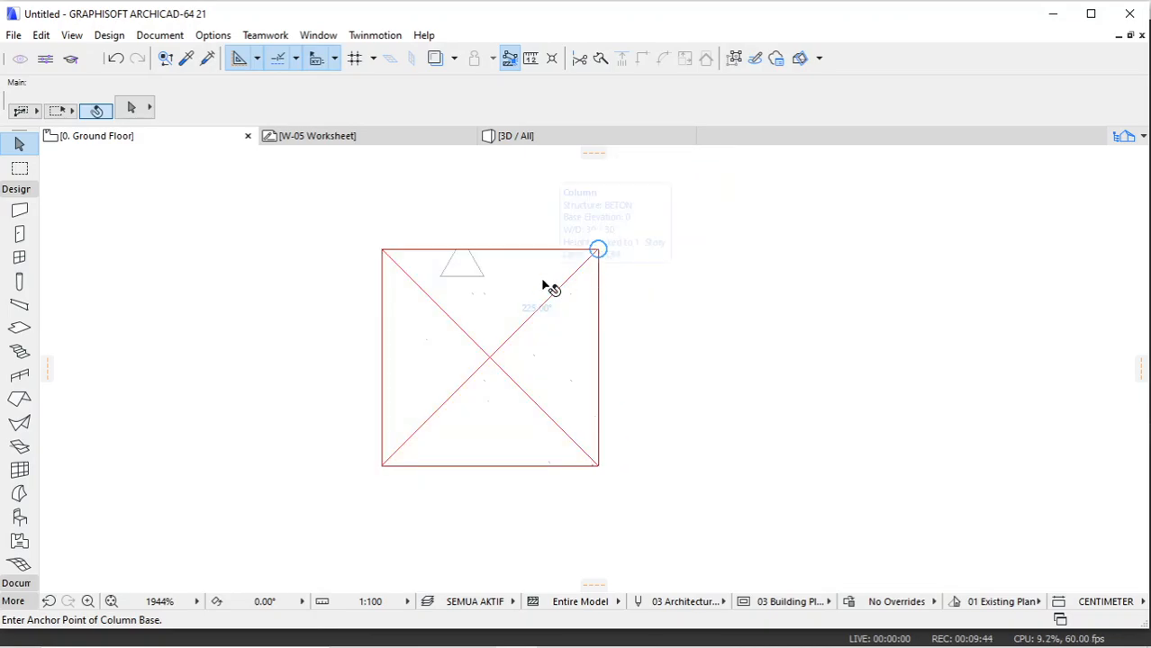
pyautogui.click(512, 136)
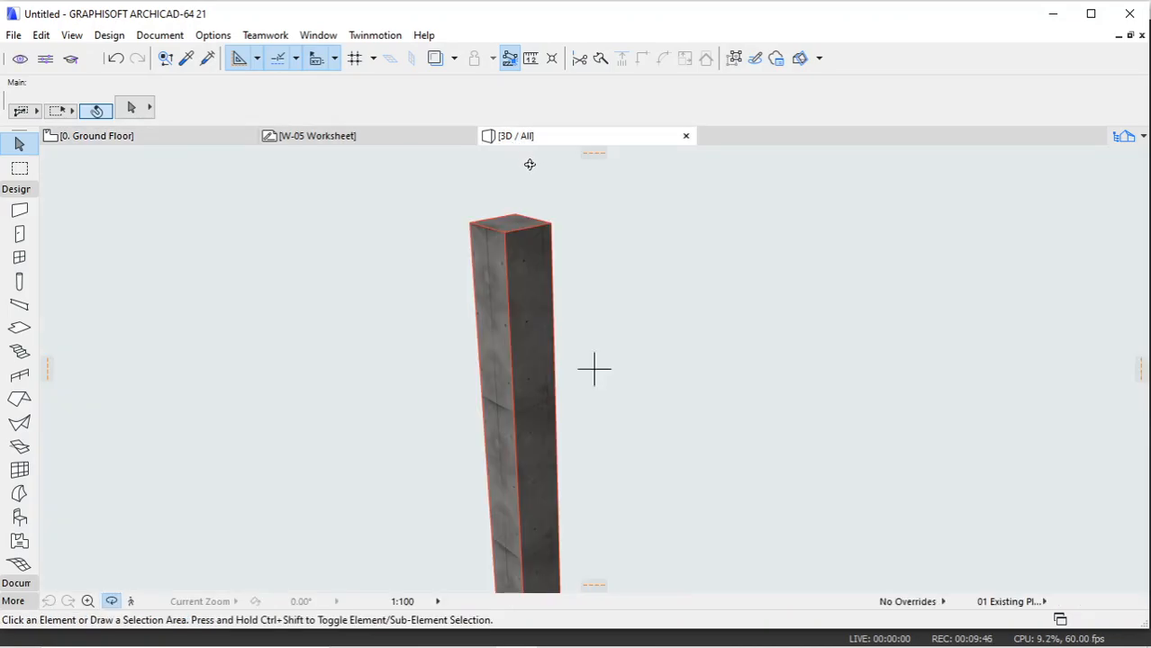
pyautogui.scroll(-5, 531, 244)
pyautogui.moveTo(444, 307); pyautogui.dragTo(638, 337)
pyautogui.scroll(1, 638, 335)
pyautogui.scroll(4, 534, 274)
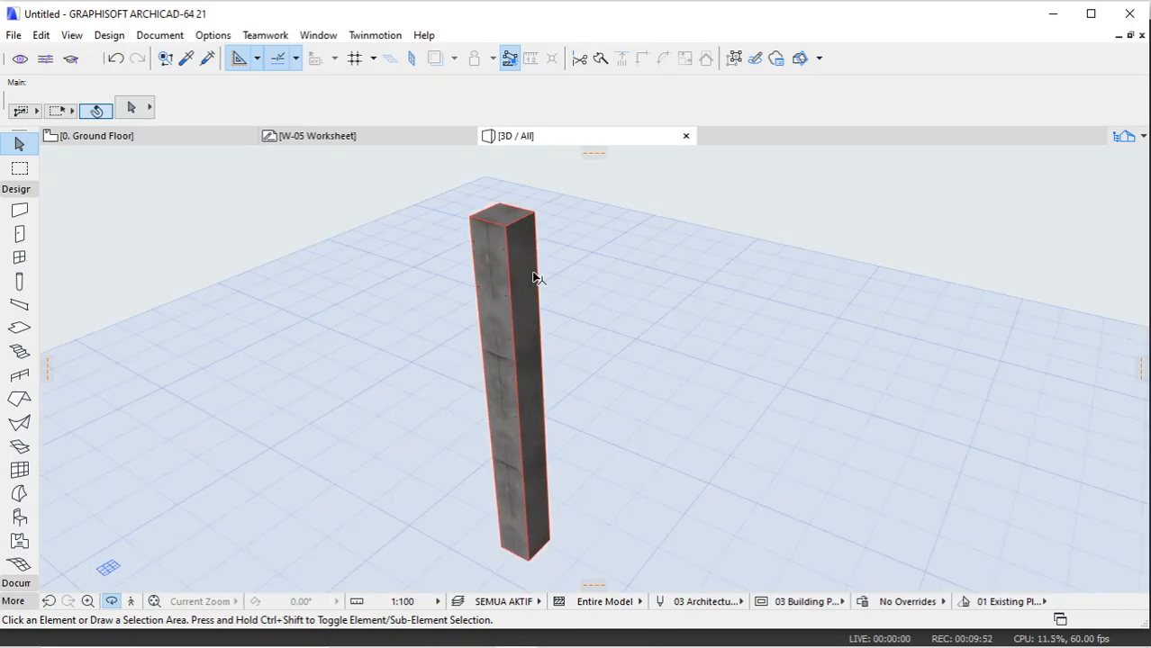
# Step: Set the placed column's core structure to the PB PAS. BATAKO building material and view it in 3D
pyautogui.click(527, 255)
pyautogui.click(569, 108)
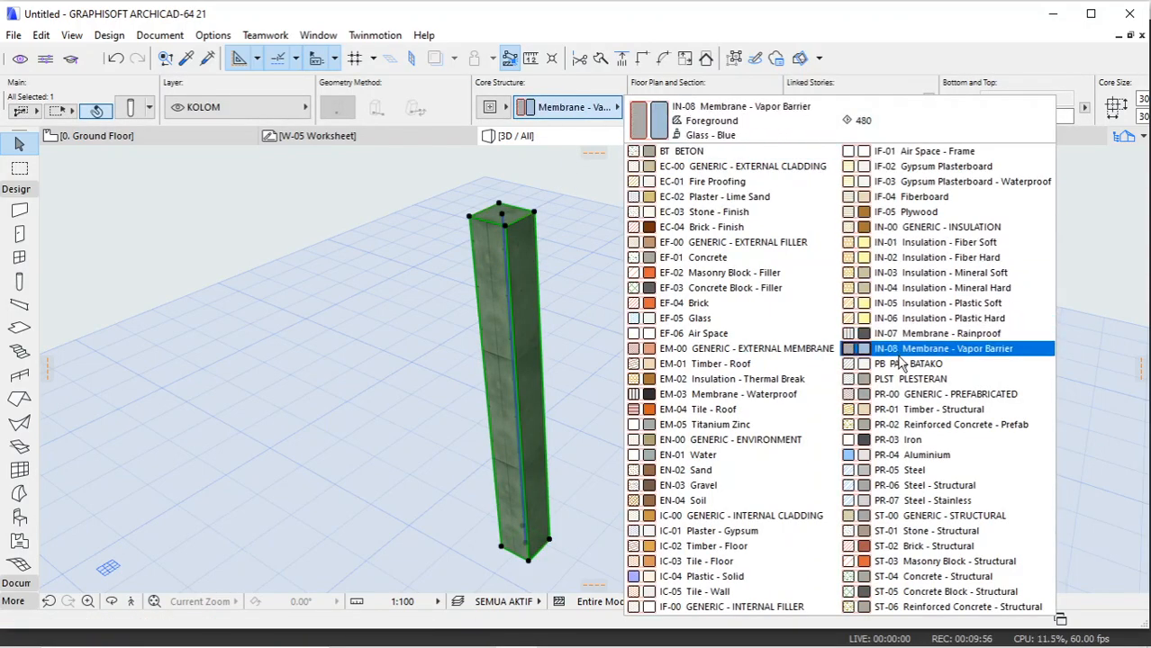
pyautogui.click(894, 363)
pyautogui.click(617, 292)
pyautogui.scroll(3, 536, 343)
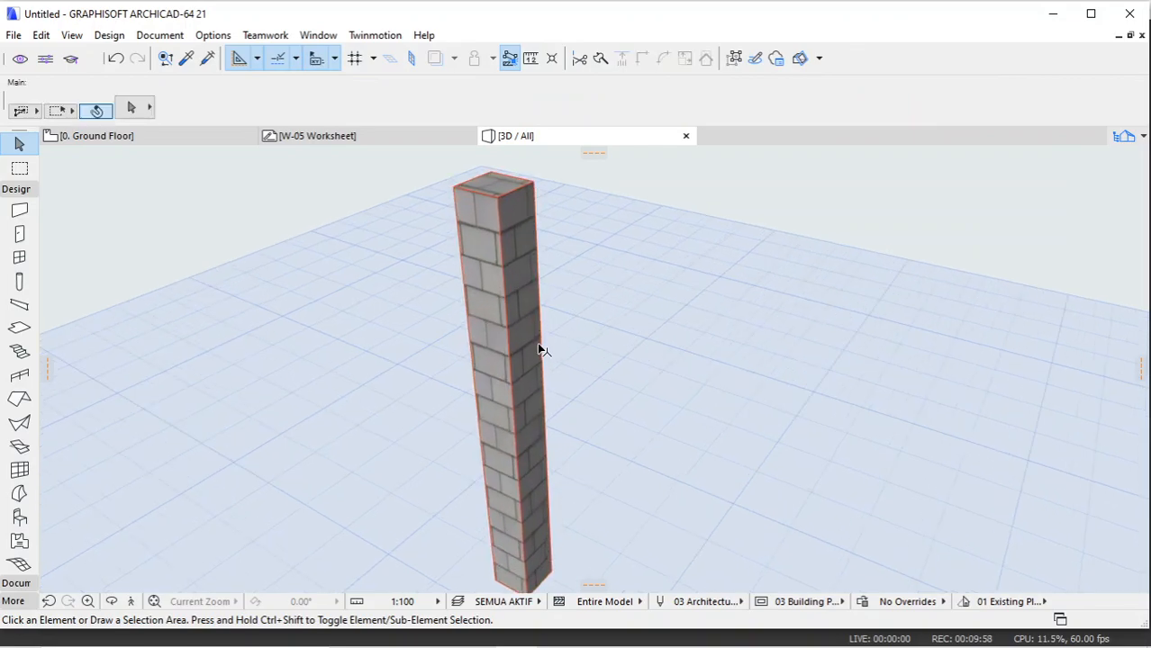
pyautogui.scroll(-3, 539, 349)
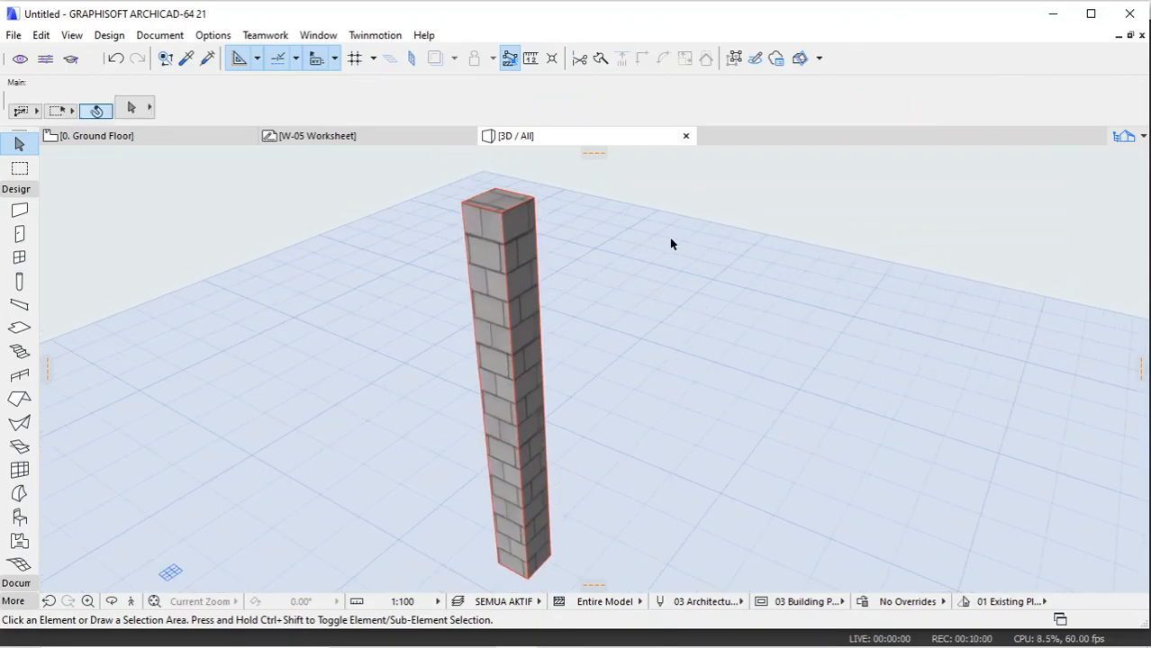
# Step: Switch the column's core structure from PAS. BATAKO back to the BT BETON building material
pyautogui.click(482, 259)
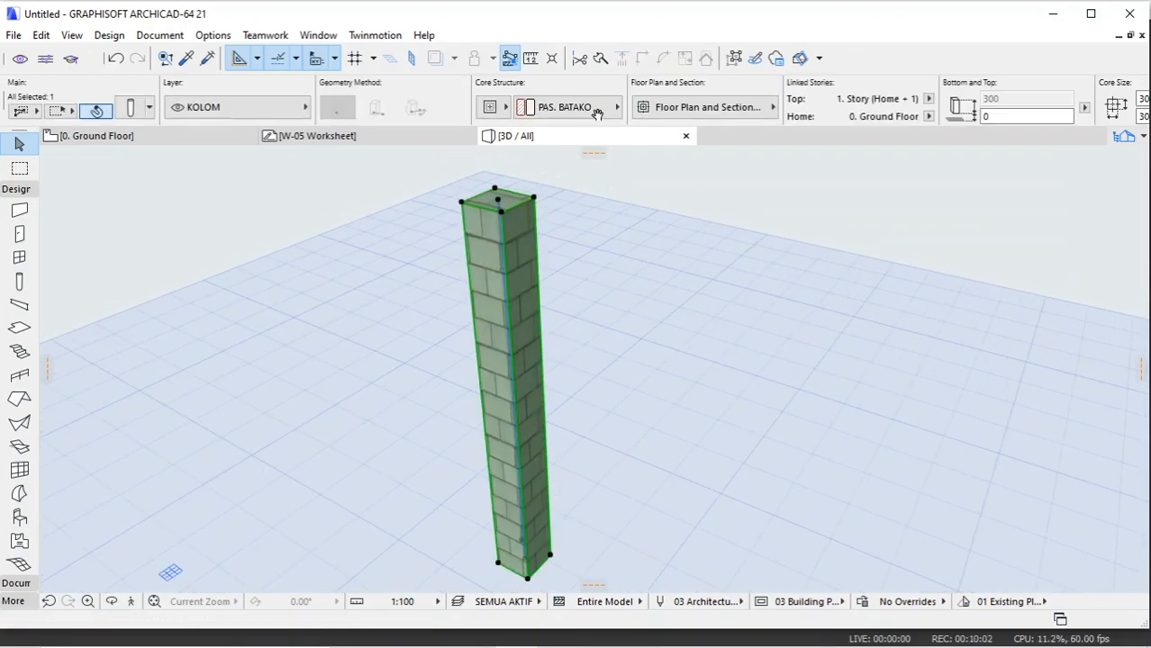
pyautogui.click(599, 109)
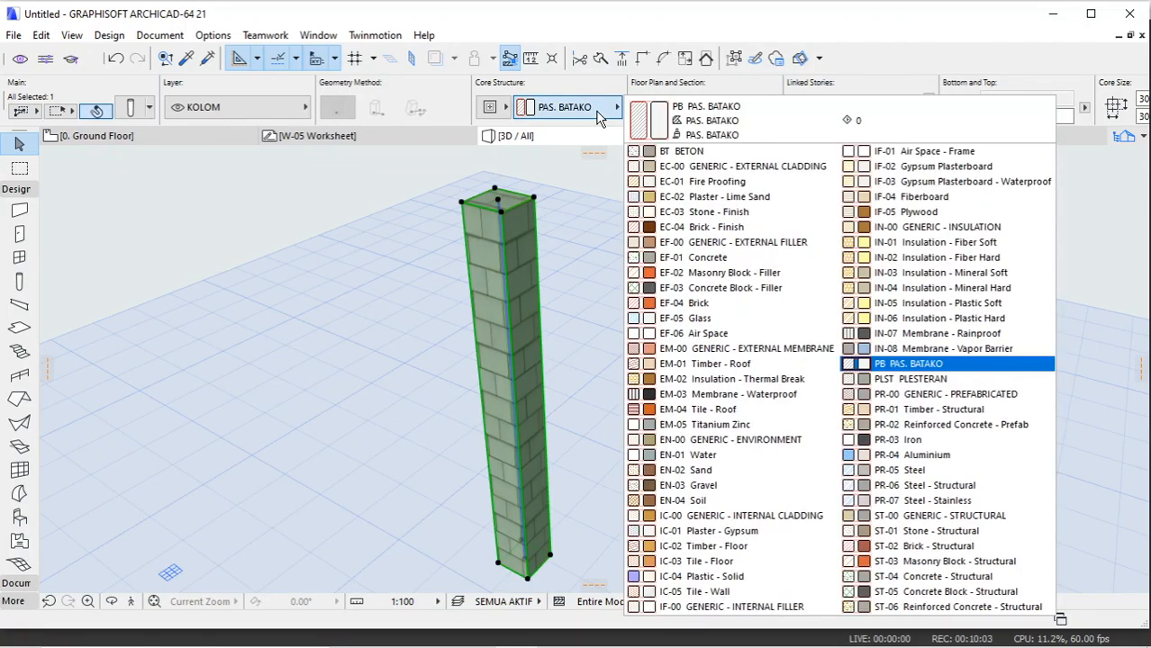
pyautogui.click(690, 153)
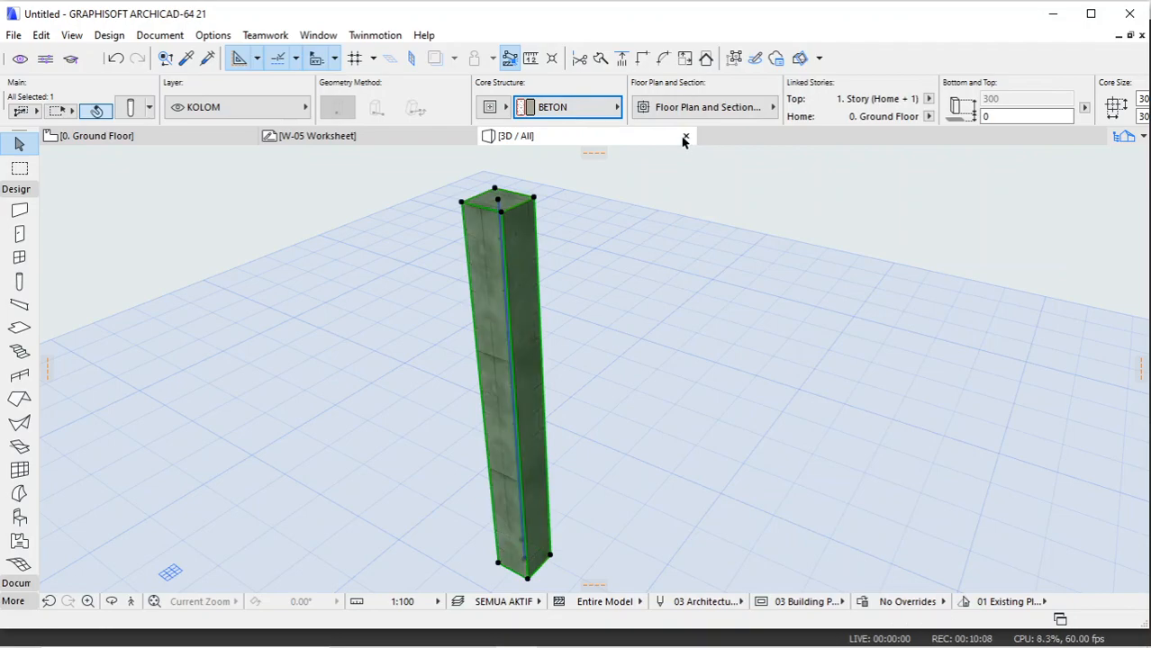
# Step: Set the column's core structure to the IF-05 Plywood building material and view it in 3D
pyautogui.click(613, 107)
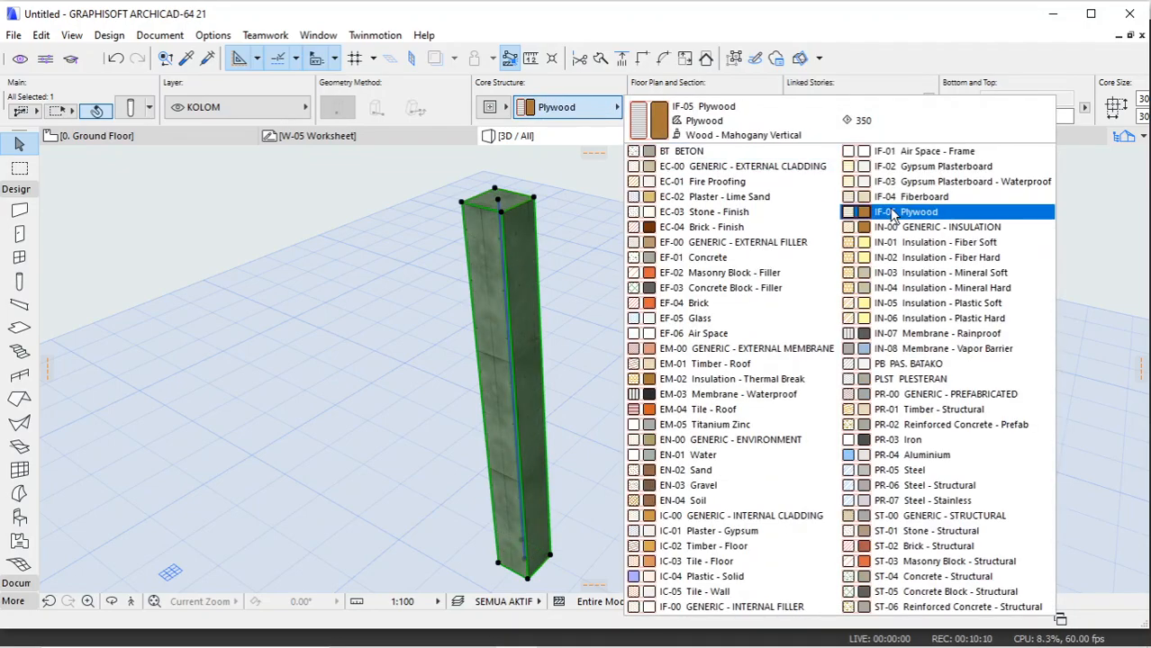
pyautogui.click(901, 211)
pyautogui.click(610, 228)
pyautogui.scroll(-2, 523, 252)
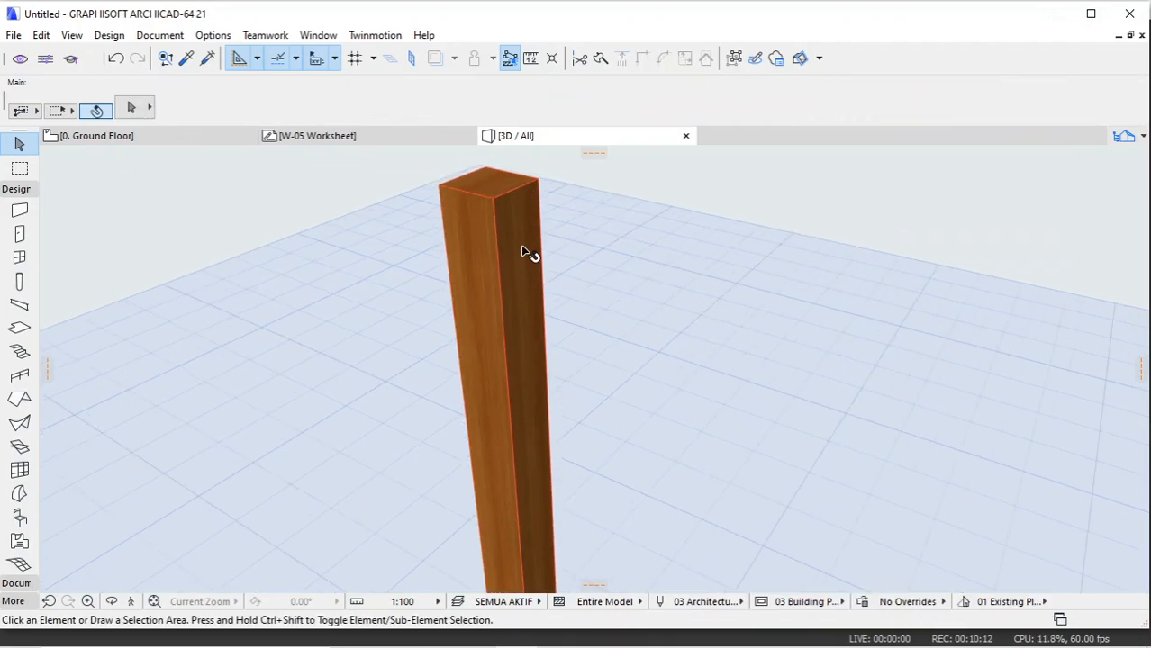
# Step: Replace the column's Plywood core structure with the BT BETON building material and deselect the column
pyautogui.click(503, 268)
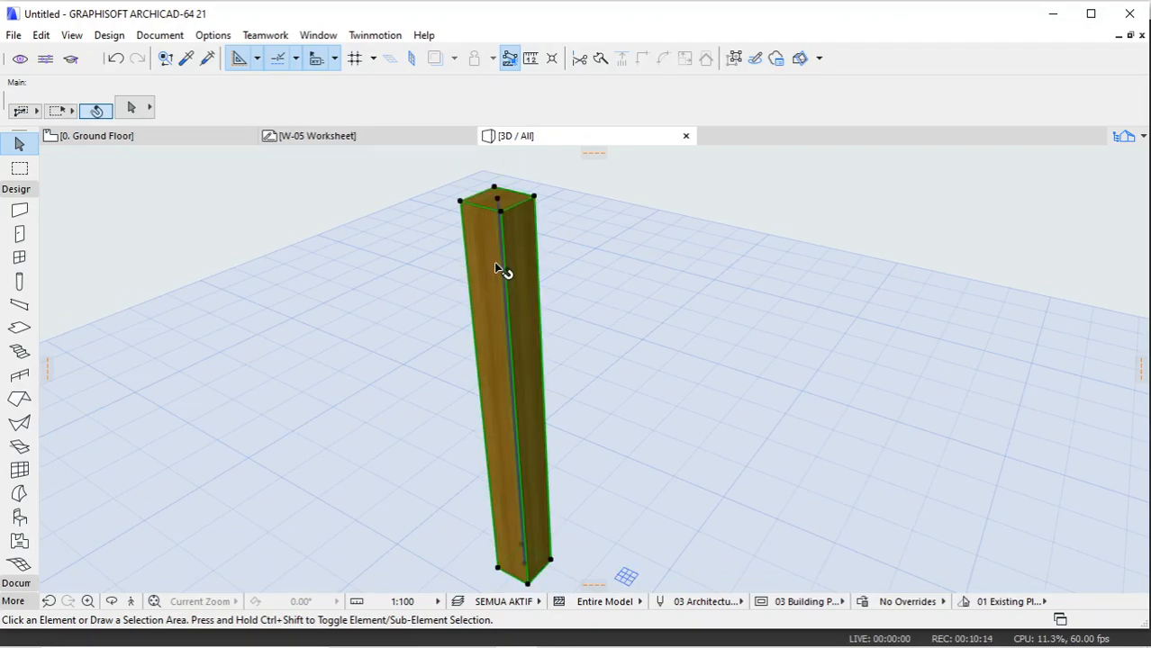
pyautogui.click(554, 107)
pyautogui.click(727, 151)
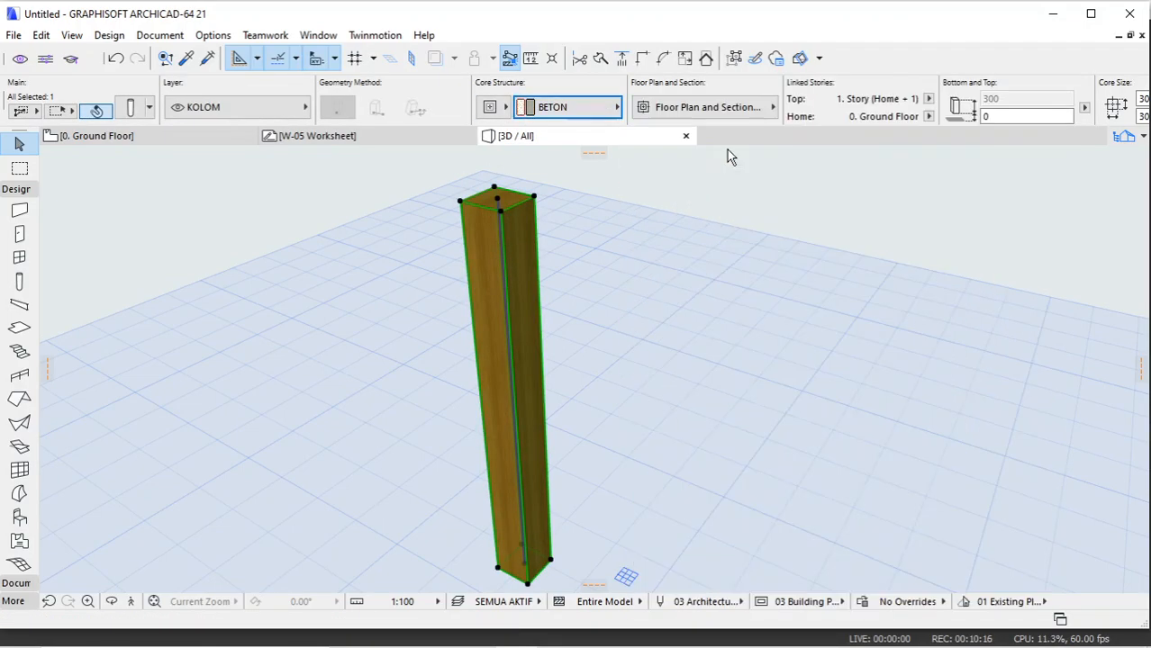
pyautogui.click(637, 260)
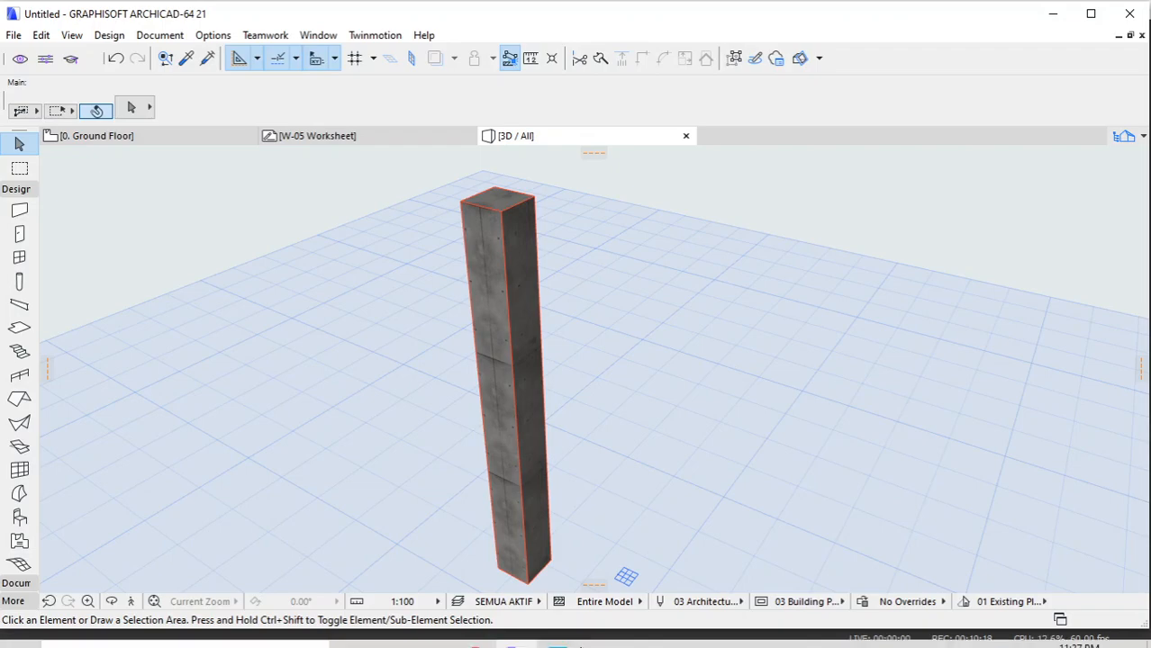